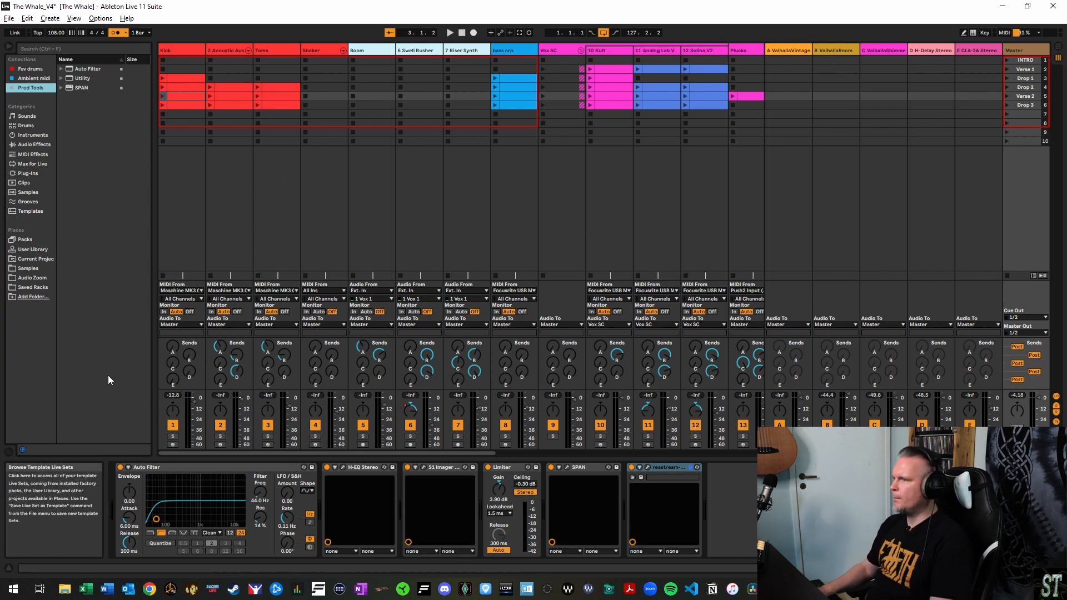
Look through the session's tracks and the scenes INTRO, Verse 1, Drop 1, Drop 2, Verse 2 and Drop 3
{"action": "left_click_drag", "start_coordinate": [215, 453], "coordinate": [473, 465]}
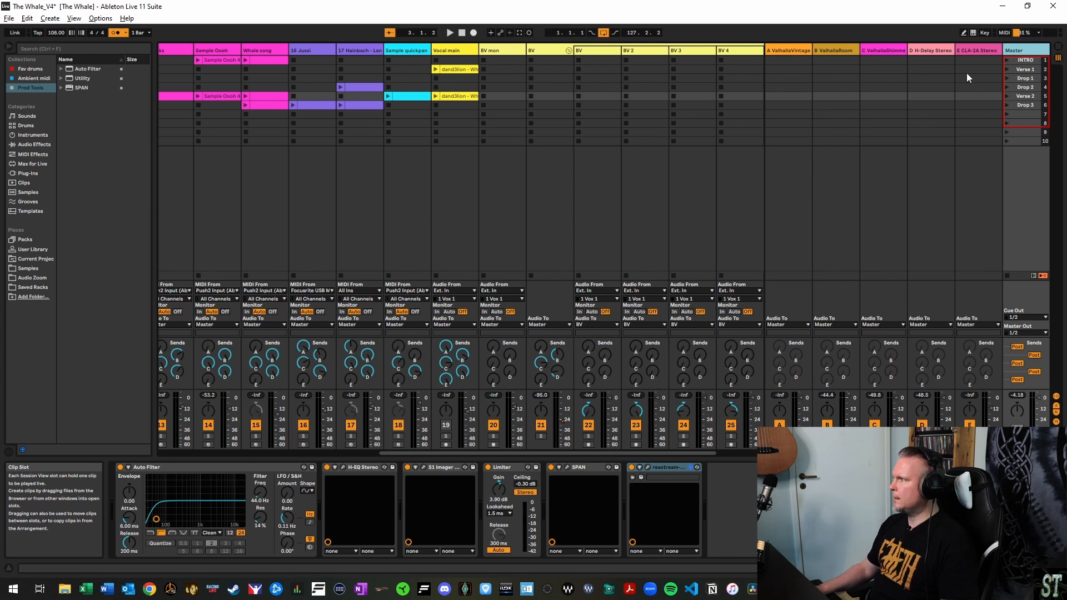
{"action": "left_click", "coordinate": [1020, 61]}
{"action": "left_click", "coordinate": [1023, 71]}
{"action": "left_click", "coordinate": [1026, 79]}
{"action": "left_click", "coordinate": [1027, 88]}
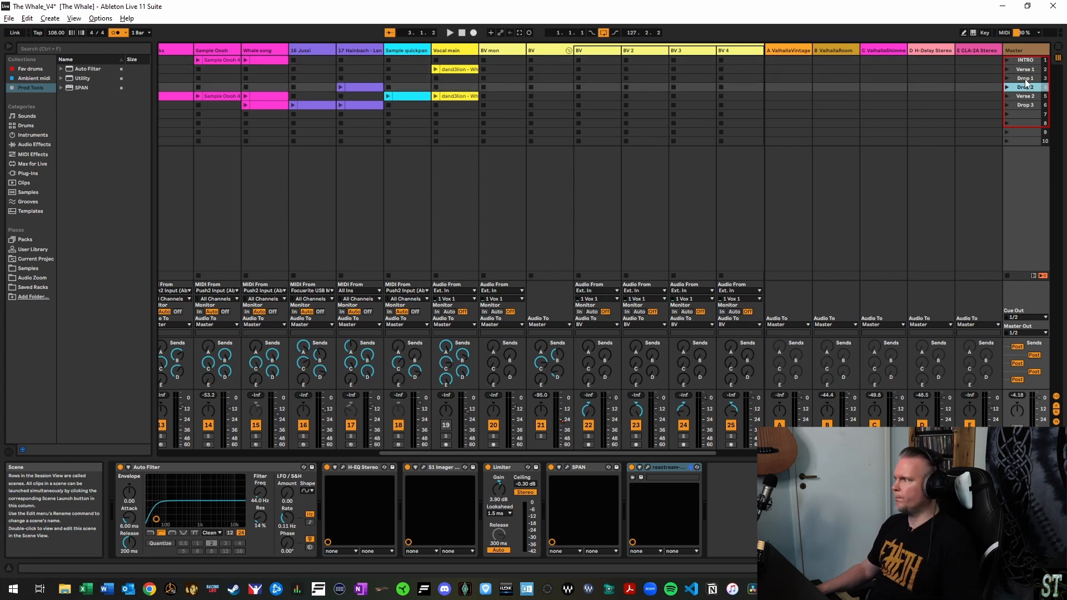
{"action": "left_click", "coordinate": [1026, 79]}
{"action": "left_click", "coordinate": [1028, 88]}
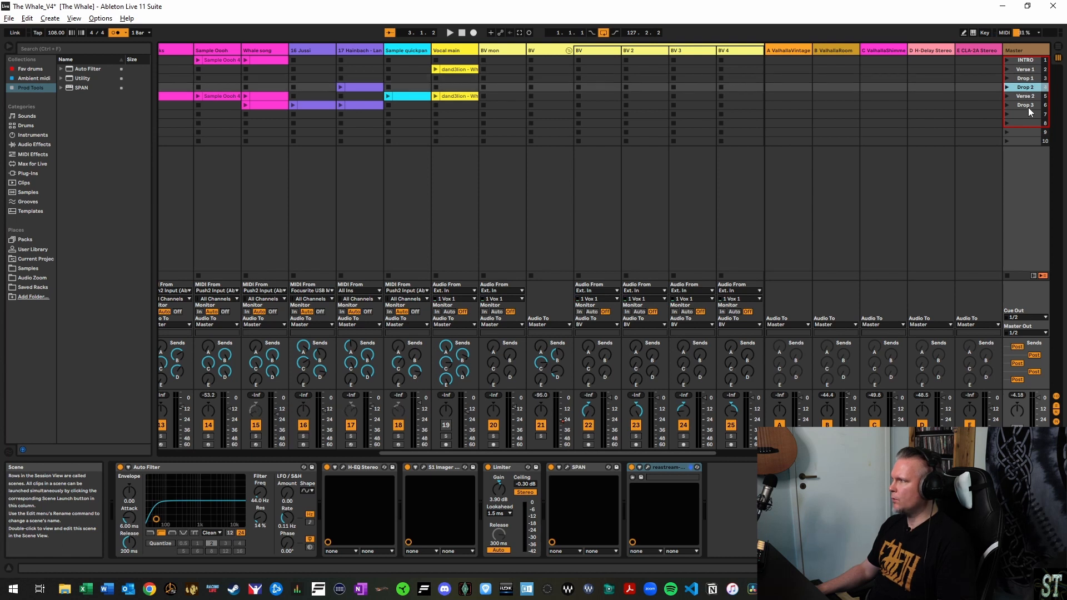
{"action": "left_click", "coordinate": [1024, 97]}
{"action": "left_click", "coordinate": [1026, 104]}
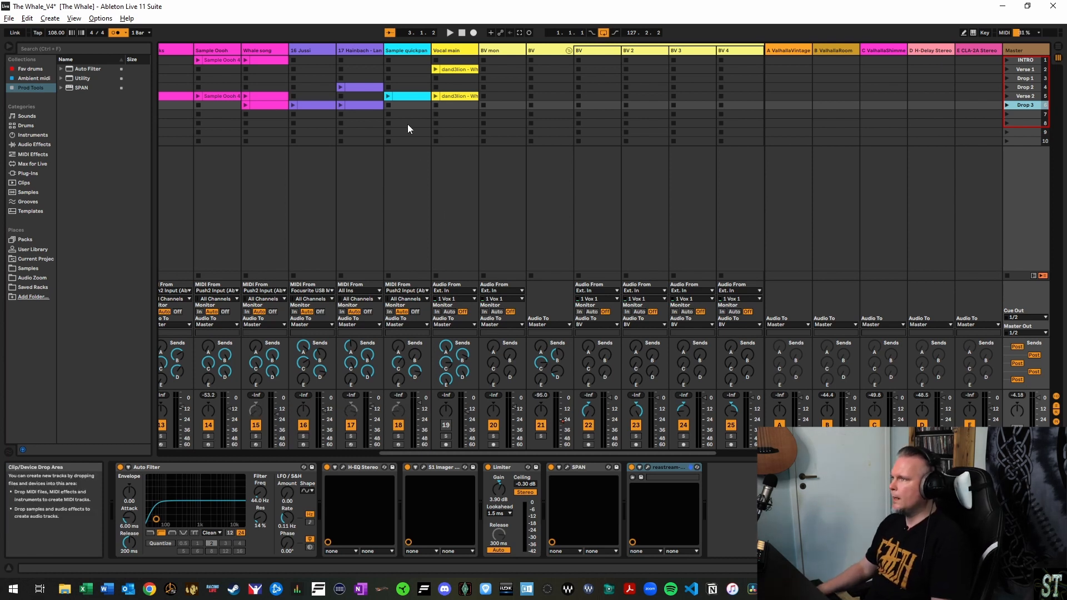
Show the Whale song track's devices and arm the track so its sampler can be played live
{"action": "left_click_drag", "start_coordinate": [449, 453], "coordinate": [375, 449]}
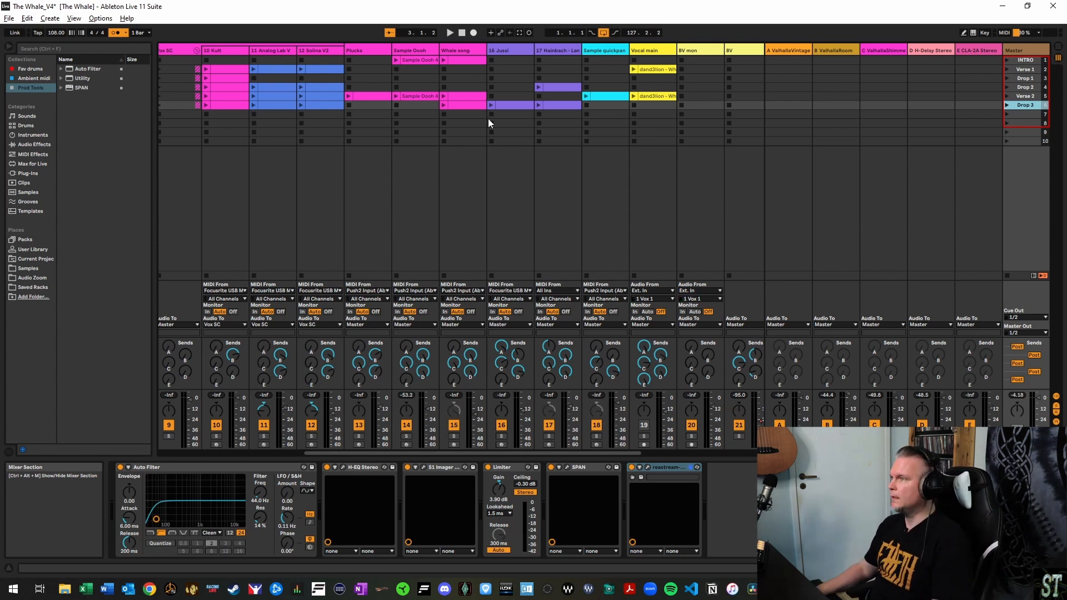
{"action": "left_click", "coordinate": [458, 49]}
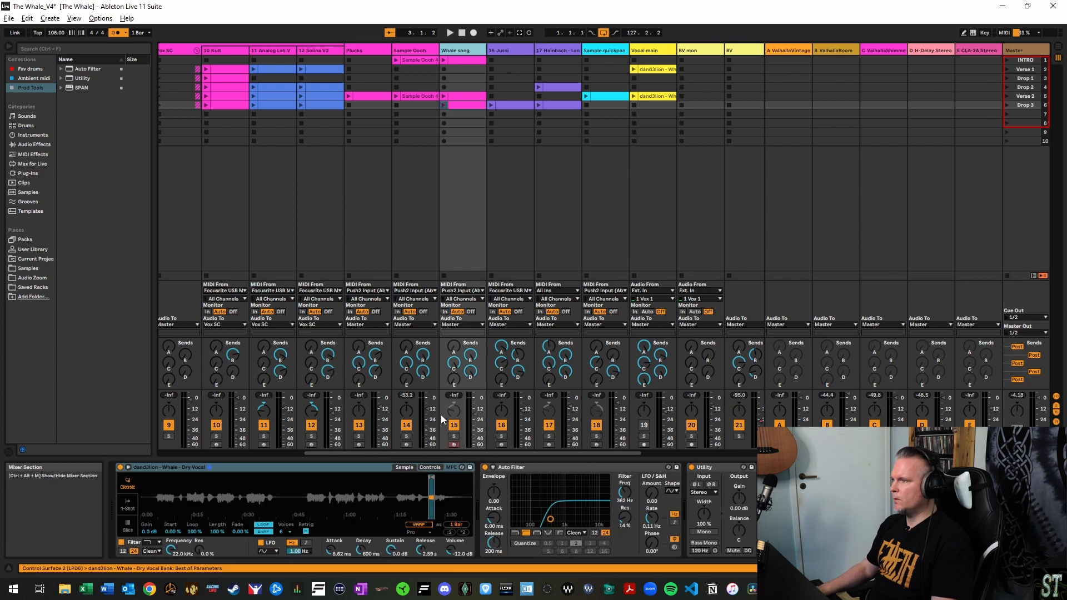
{"action": "left_click", "coordinate": [455, 444]}
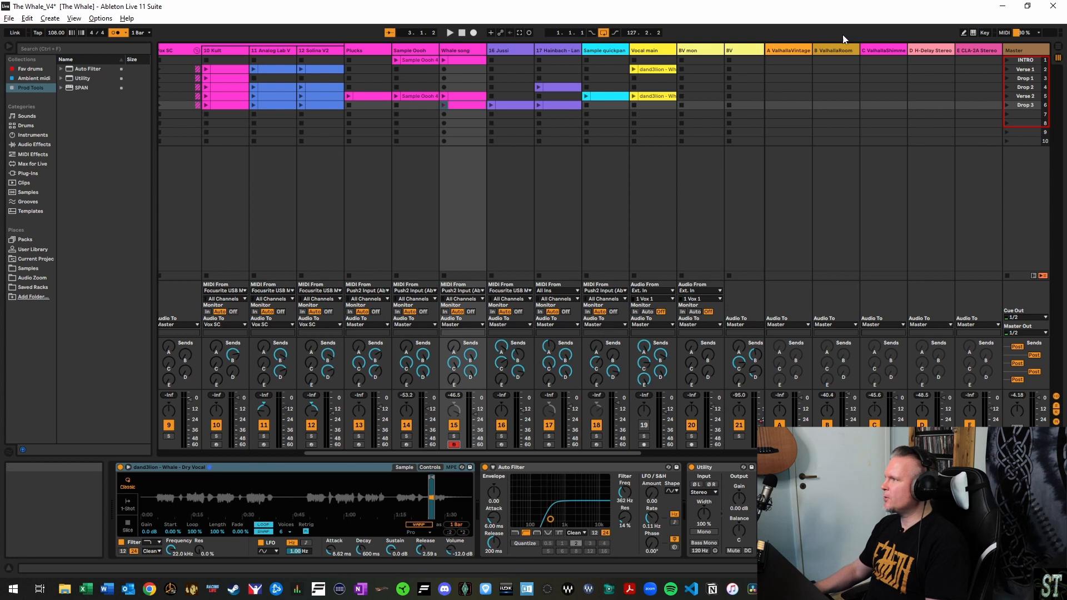
Inspect the effects on the ValhallaVintage, ValhallaRoom, ValhallaShimmer and H-Delay return tracks one after another
{"action": "left_click", "coordinate": [797, 51]}
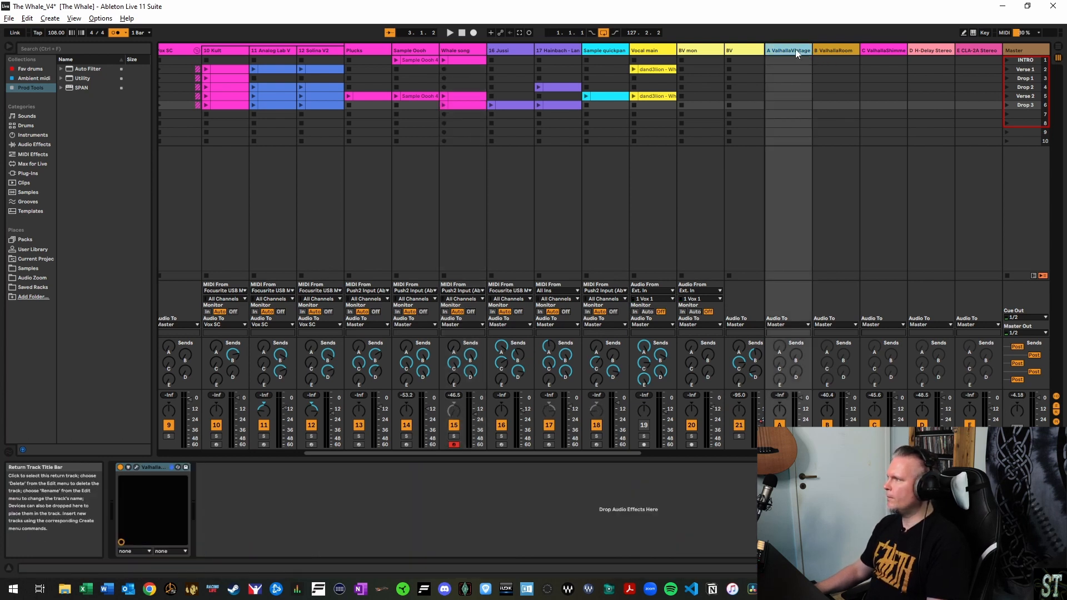
{"action": "left_click", "coordinate": [831, 51]}
{"action": "left_click", "coordinate": [894, 51]}
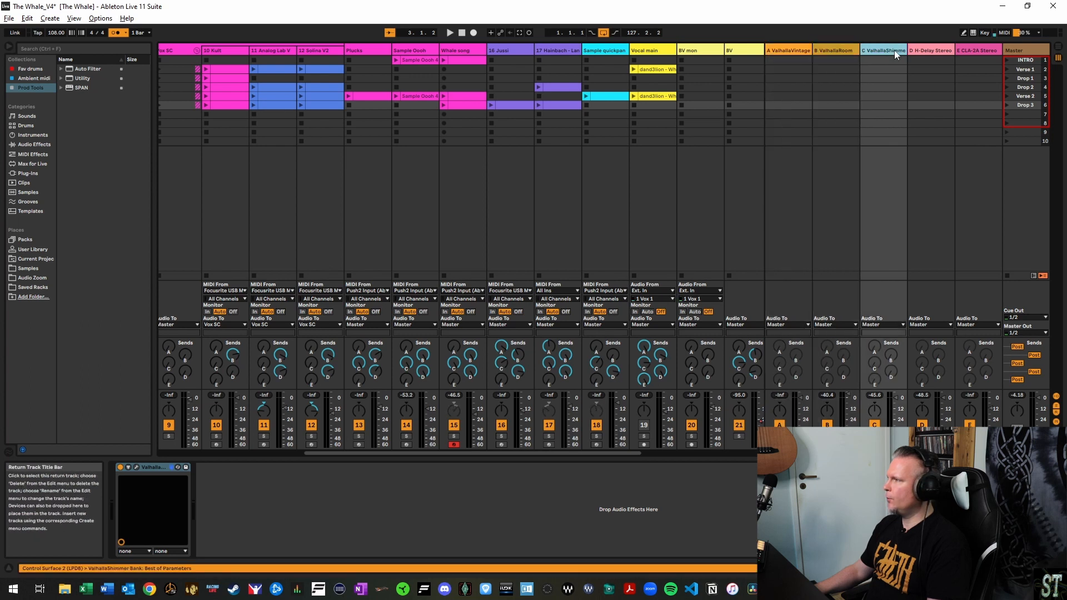
{"action": "left_click", "coordinate": [934, 55]}
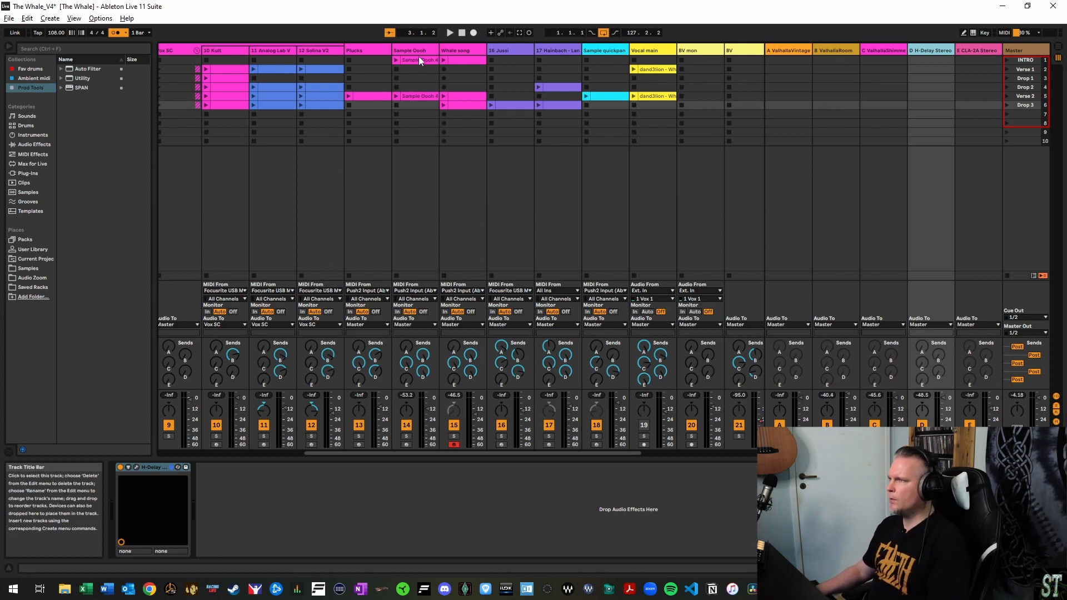
Play the Whale song track's INTRO clip while viewing its MIDI notes, and stop playback
{"action": "left_click", "coordinate": [459, 49]}
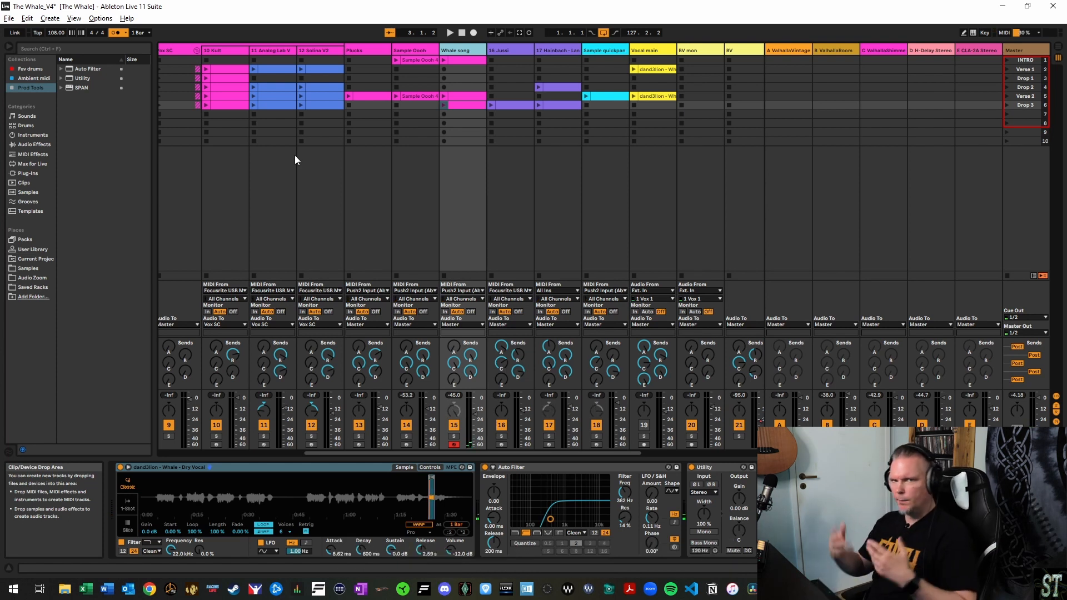
{"action": "left_click", "coordinate": [428, 105]}
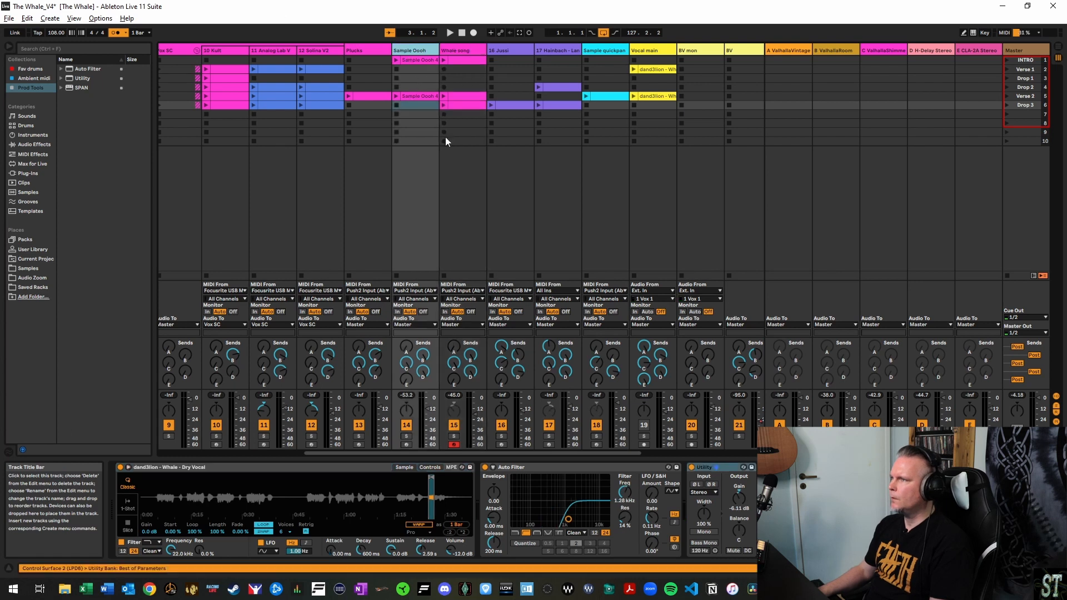
{"action": "left_click", "coordinate": [444, 60]}
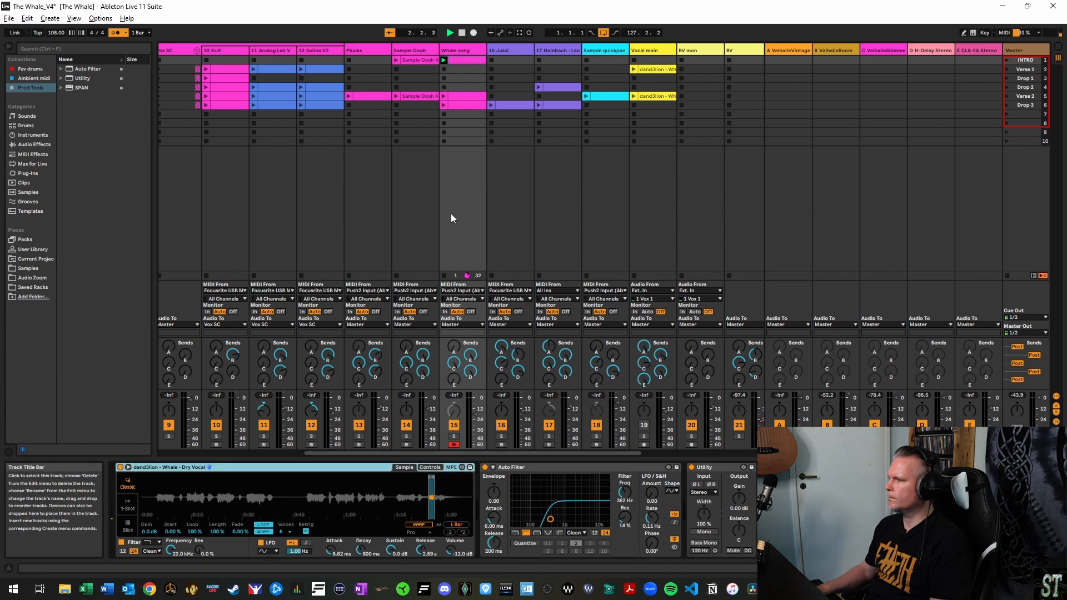
{"action": "left_click", "coordinate": [465, 61]}
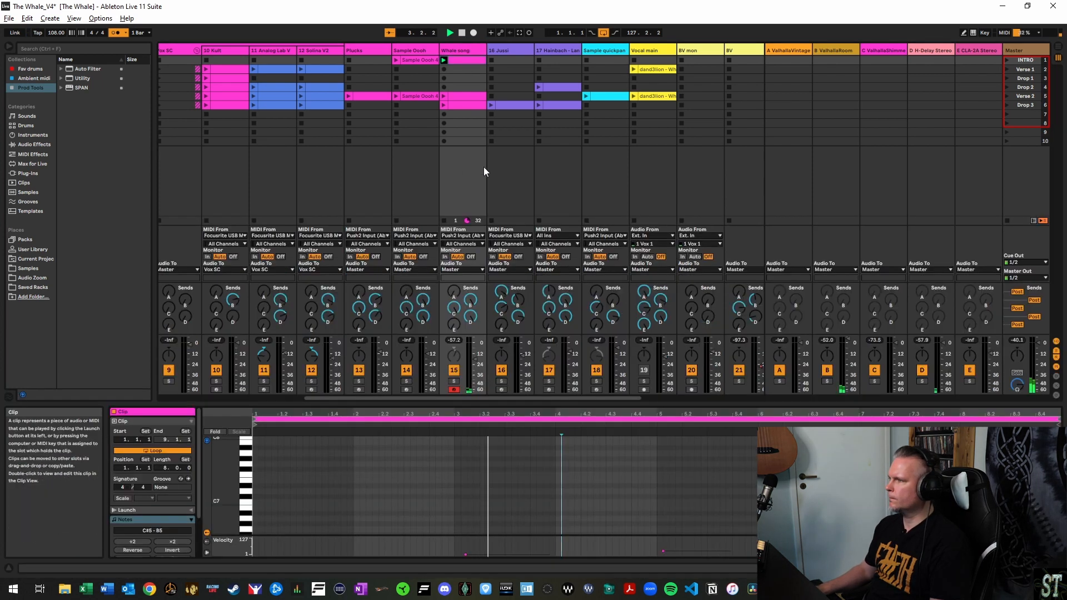
{"action": "scroll", "coordinate": [542, 471], "scroll_direction": "down", "scroll_amount": 6}
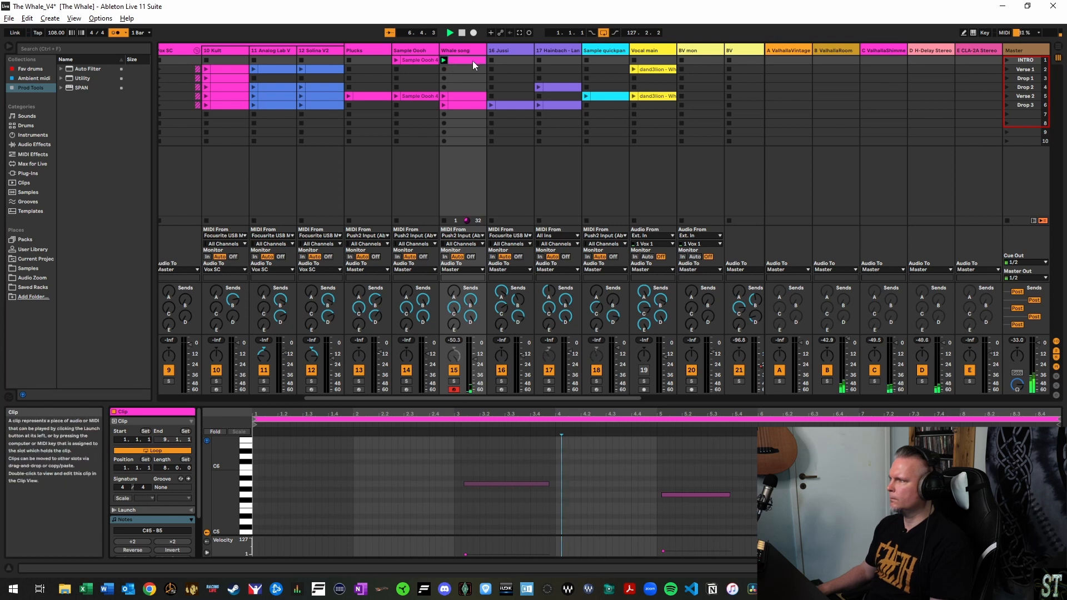
{"action": "left_click", "coordinate": [1009, 222]}
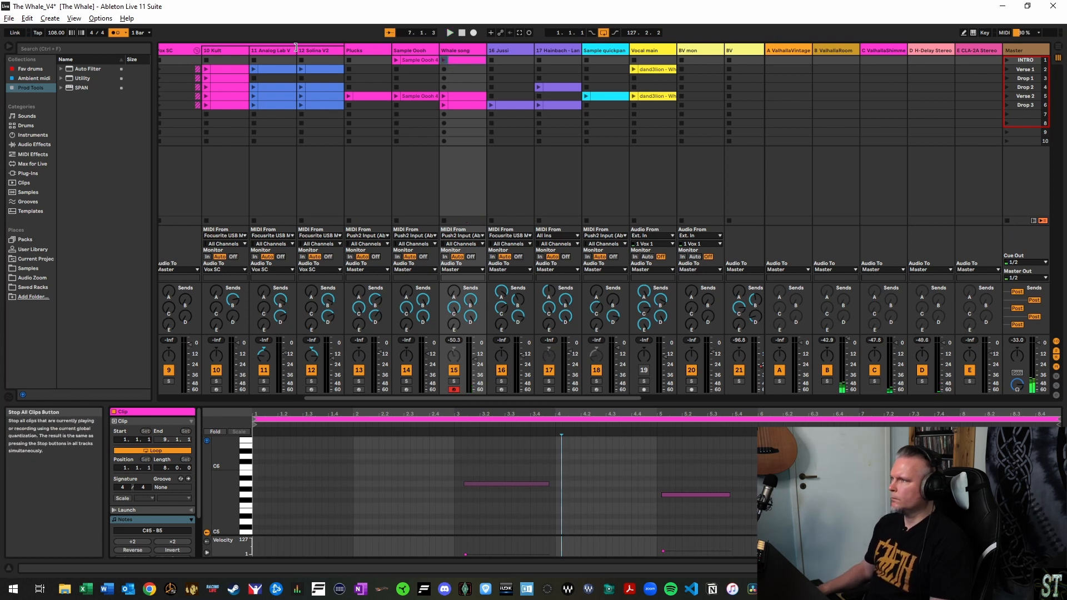
Arm the Sample Oooh track in place of Whale song and show its devices
{"action": "left_click", "coordinate": [417, 52]}
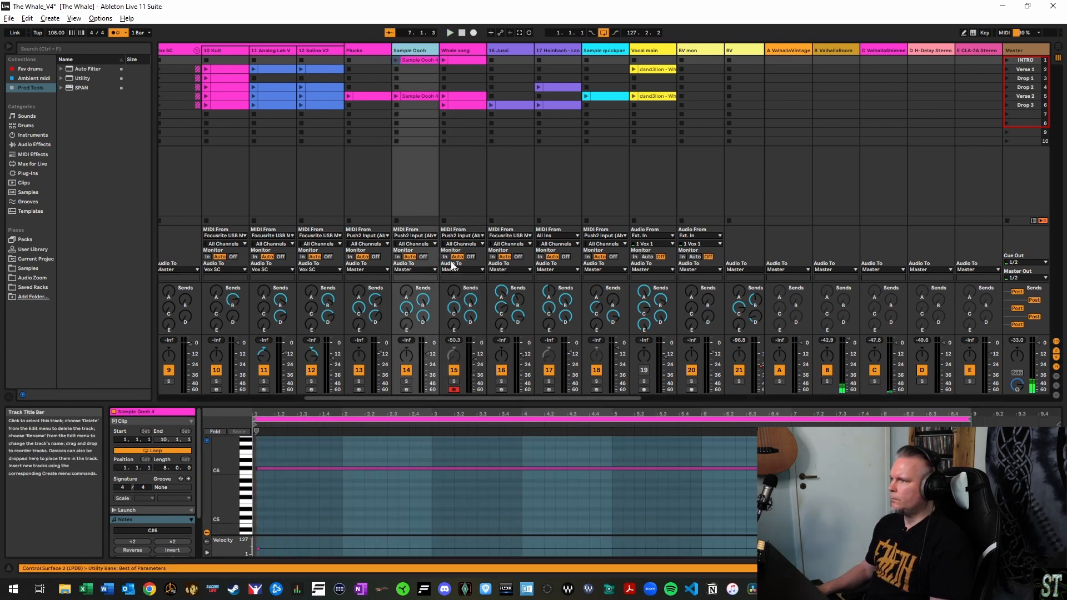
{"action": "left_click", "coordinate": [455, 390]}
{"action": "left_click", "coordinate": [408, 51]}
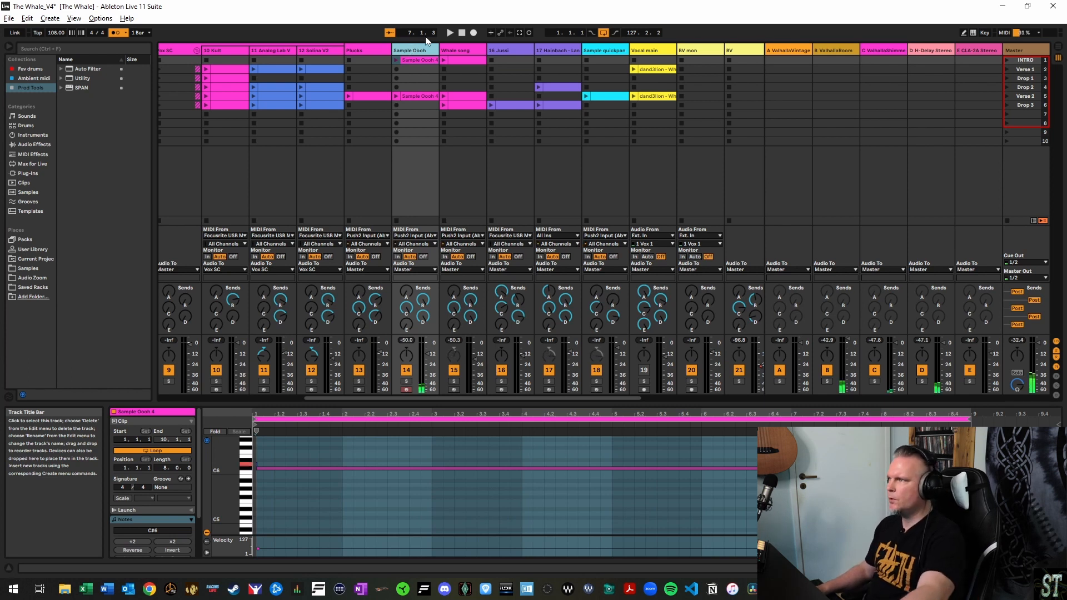
{"action": "left_click", "coordinate": [423, 50]}
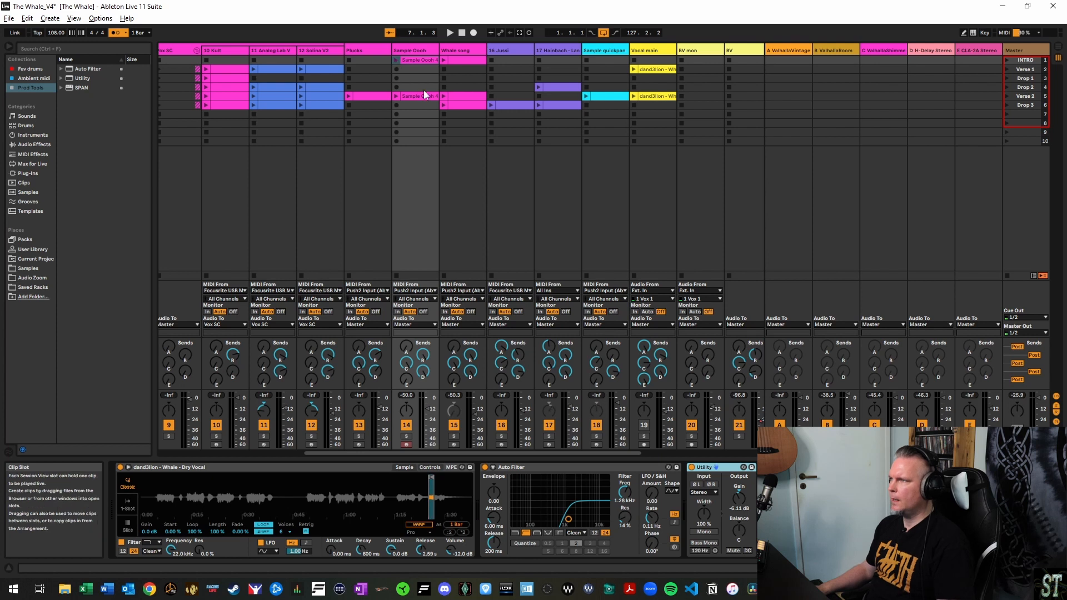
Play the Sample Oooh track's INTRO clip and silence the metronome by adjusting the cue volume and switching the metronome off
{"action": "left_click", "coordinate": [397, 60]}
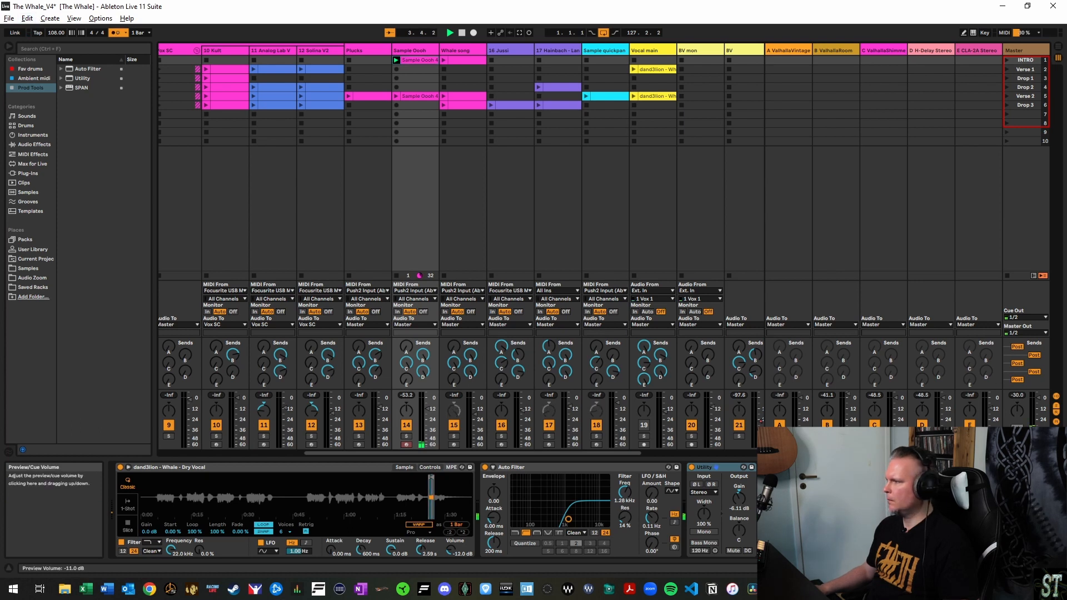
{"action": "left_click_drag", "start_coordinate": [1017, 440], "coordinate": [1017, 447]}
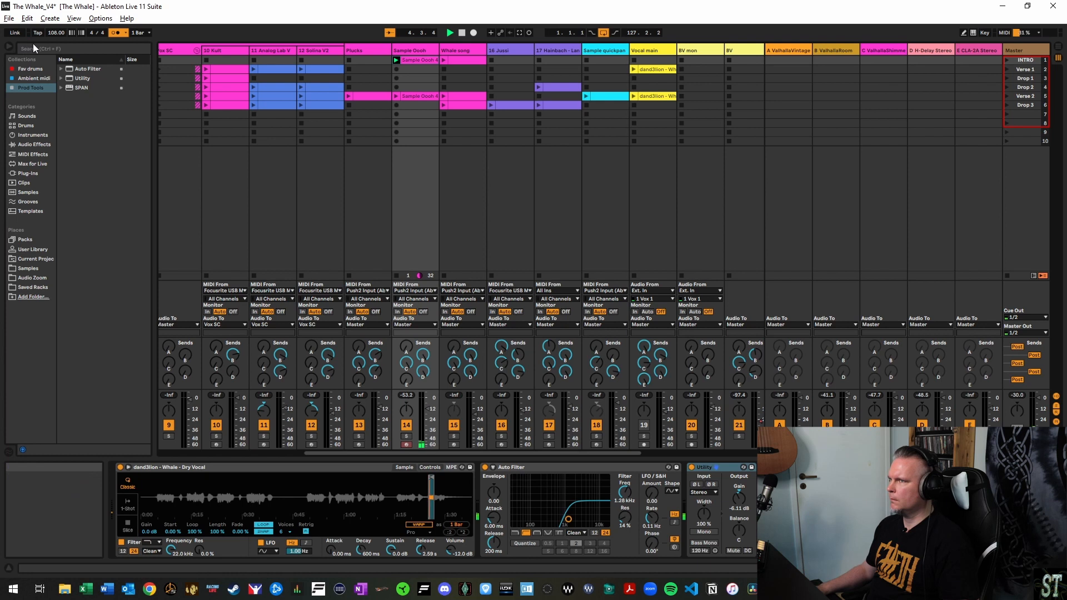
{"action": "left_click", "coordinate": [116, 32]}
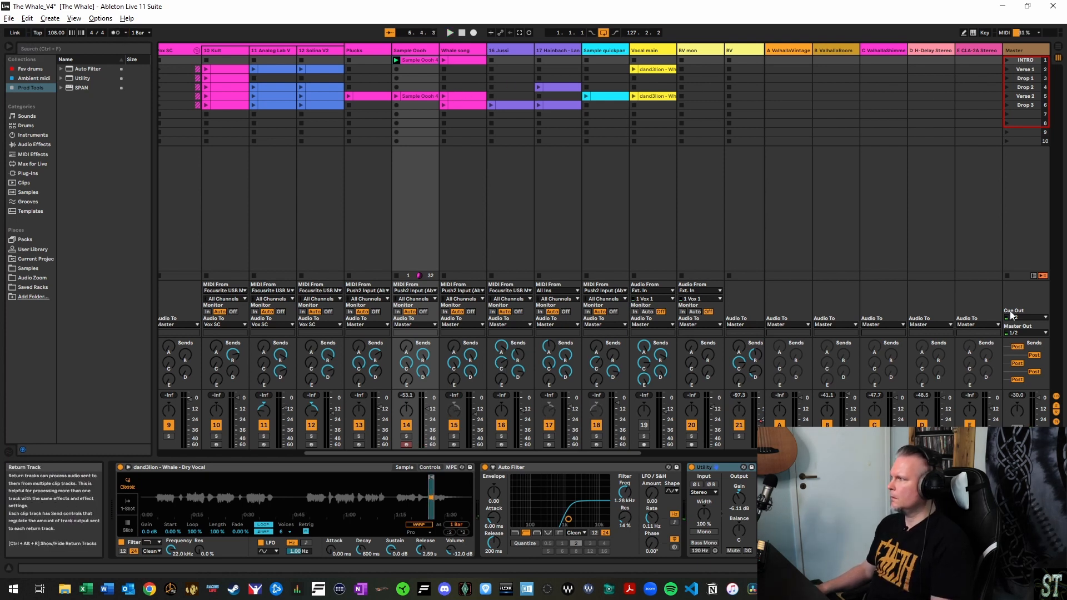
Play the whole INTRO scene while viewing the Whale song track's devices, and stop all clips
{"action": "left_click", "coordinate": [1008, 60]}
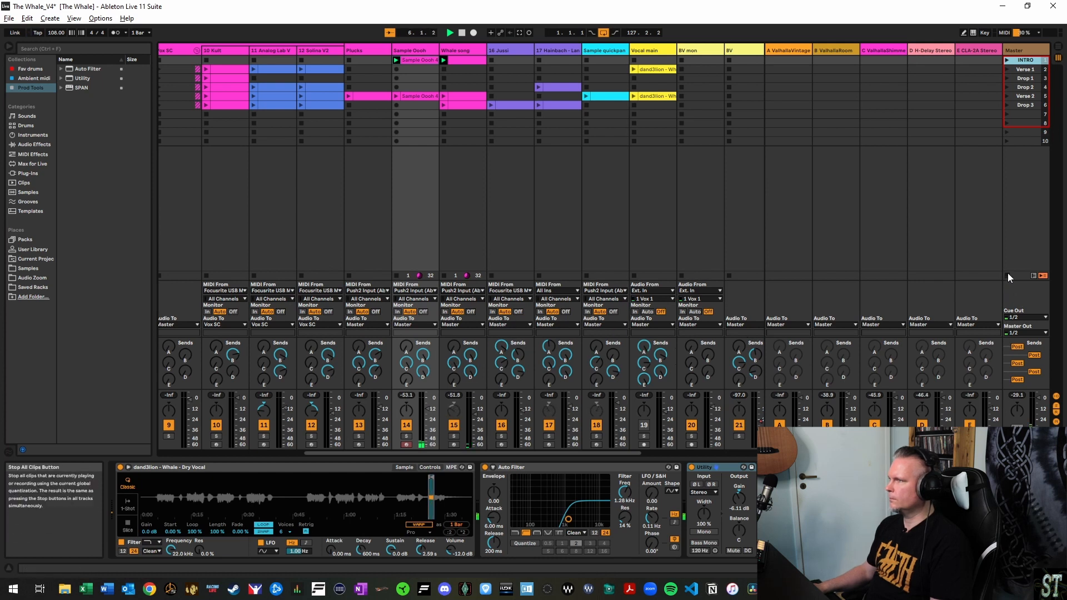
{"action": "left_click", "coordinate": [472, 51]}
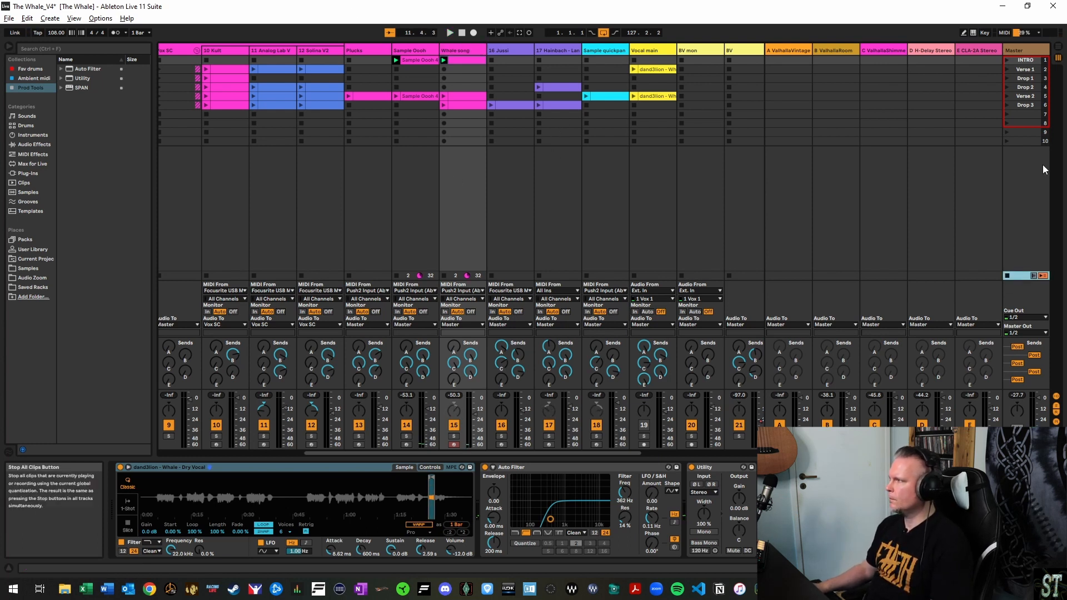
{"action": "left_click", "coordinate": [1007, 276]}
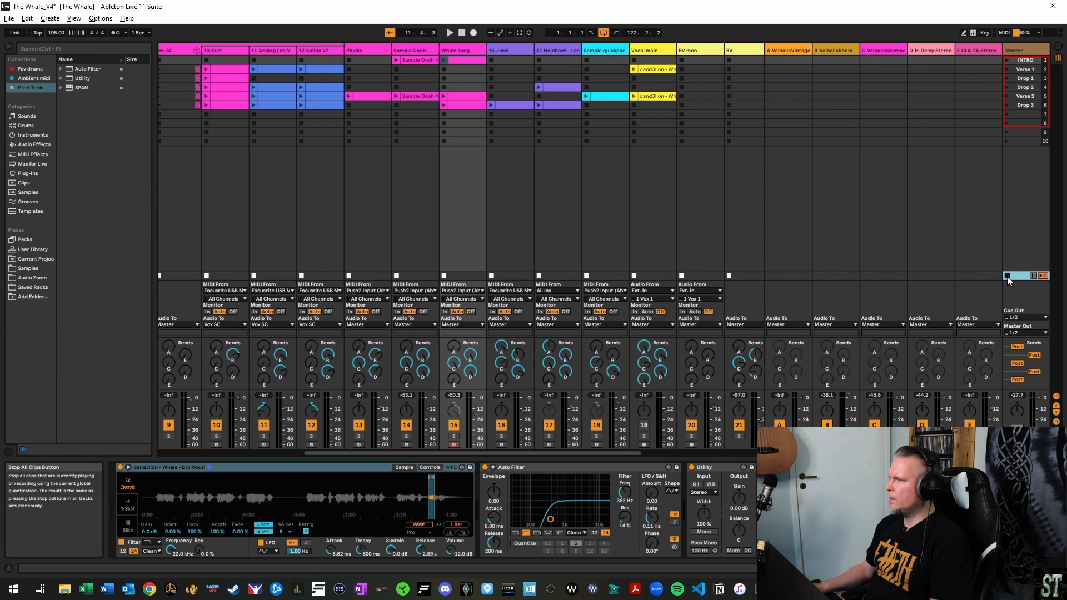
Select the Verse 1 scene and arm the Kult track for live playing
{"action": "left_click", "coordinate": [1014, 70]}
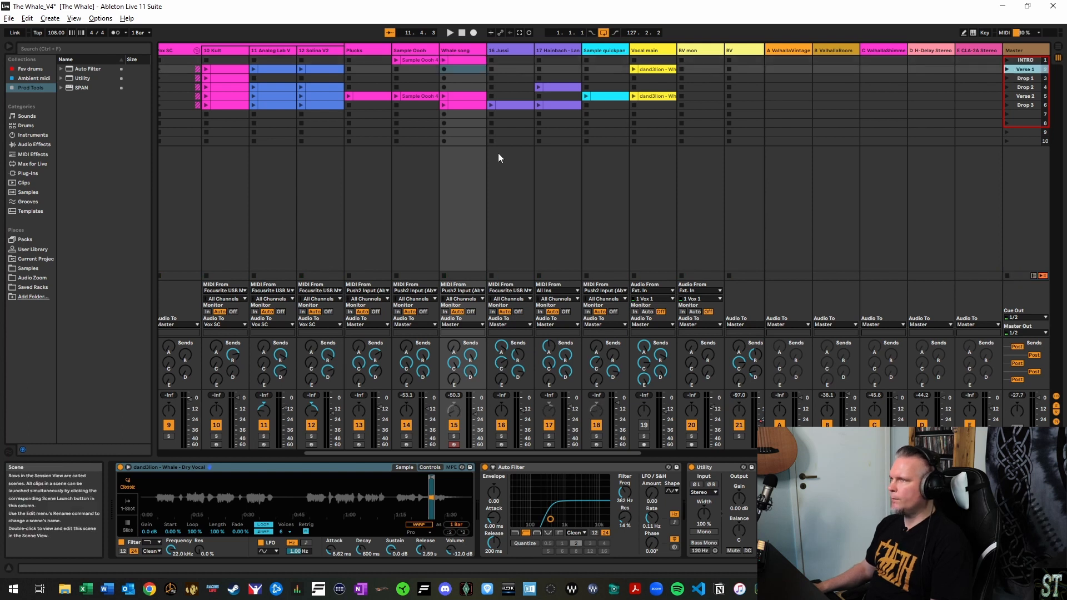
{"action": "left_click_drag", "start_coordinate": [631, 454], "coordinate": [524, 456]}
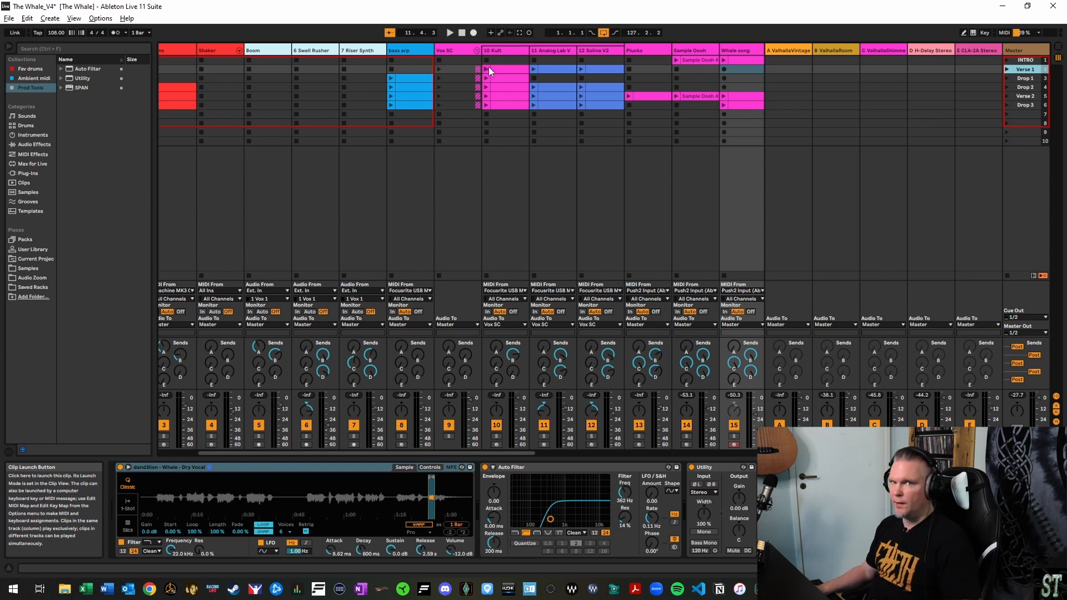
{"action": "left_click", "coordinate": [508, 53]}
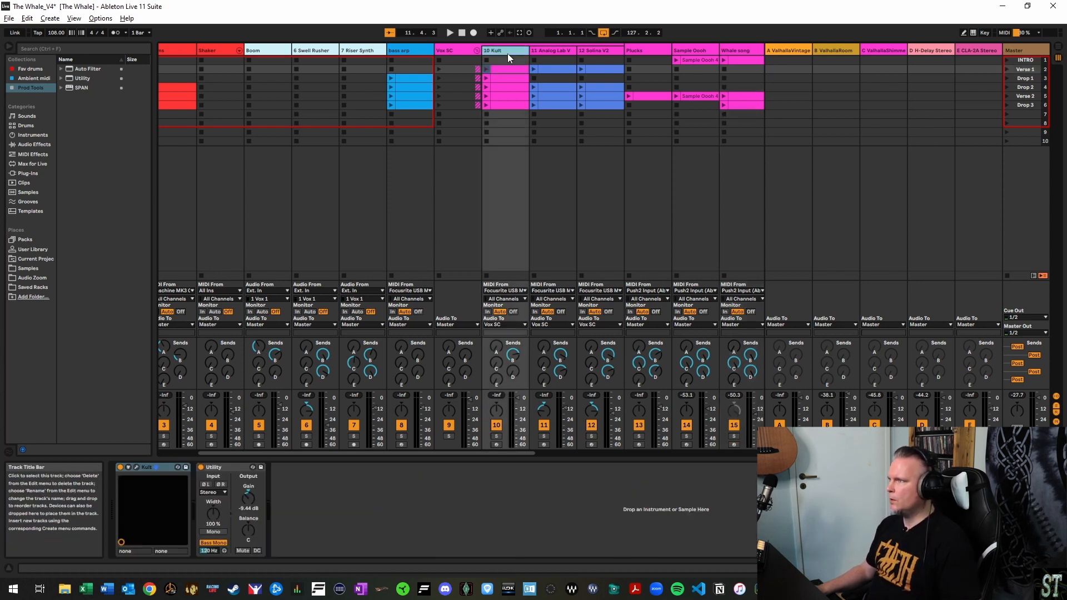
{"action": "left_click", "coordinate": [496, 445]}
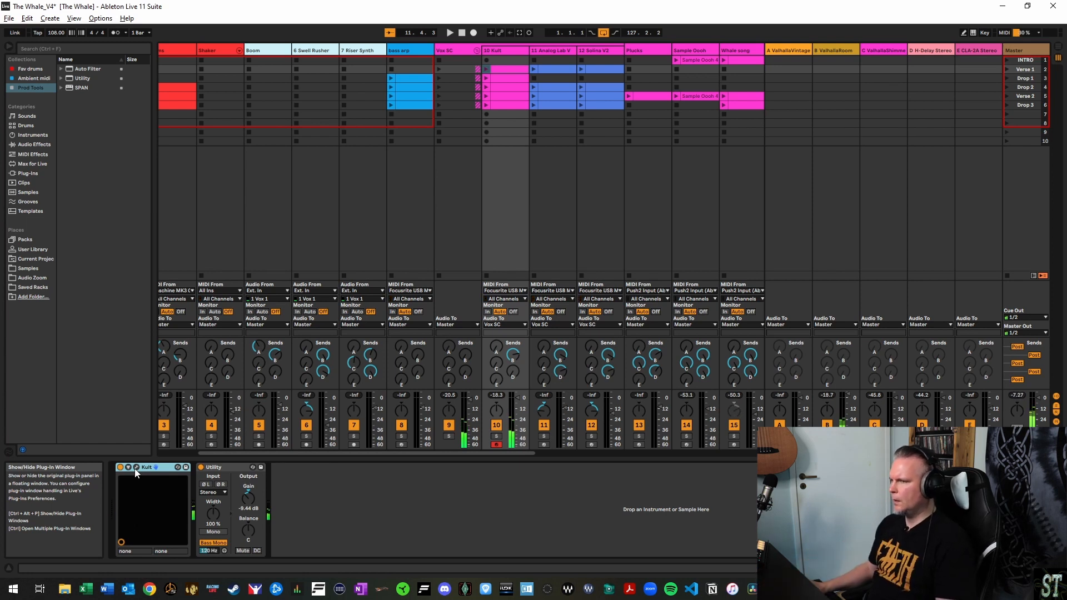
Open the Kult synth's plug-in window, inspect its Modwheel, Pressure and LFO modulation sources, and hide the window
{"action": "left_click", "coordinate": [137, 467]}
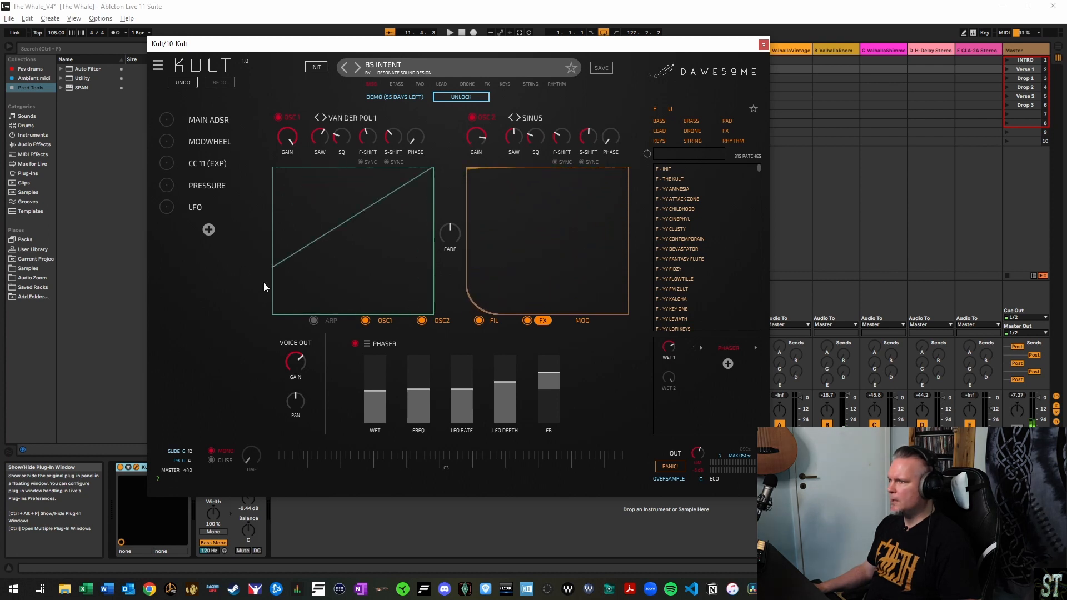
{"action": "left_click", "coordinate": [215, 145]}
{"action": "left_click", "coordinate": [200, 185]}
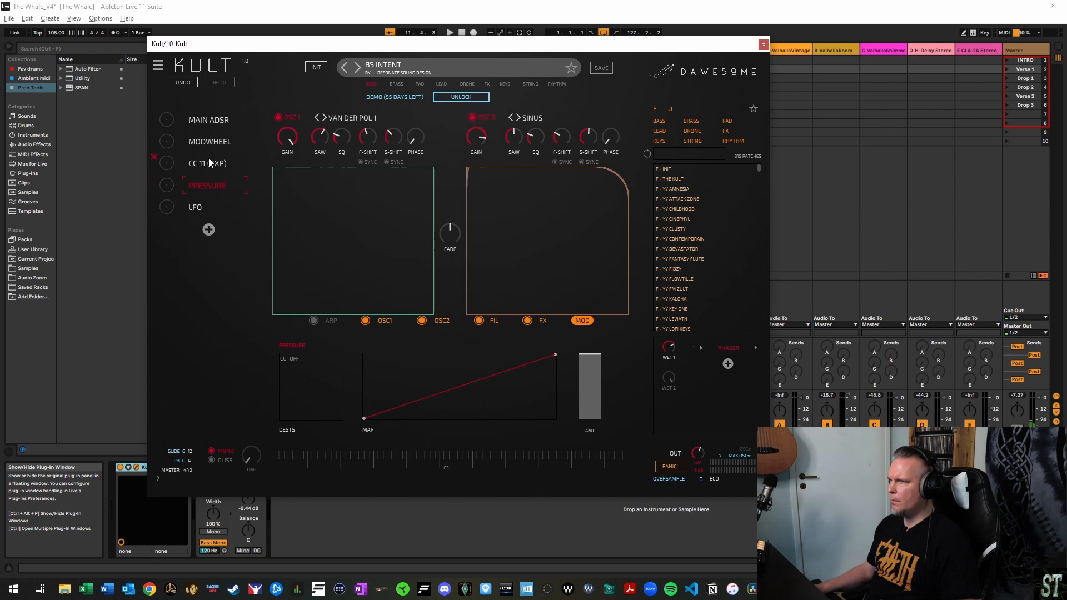
{"action": "left_click", "coordinate": [194, 207]}
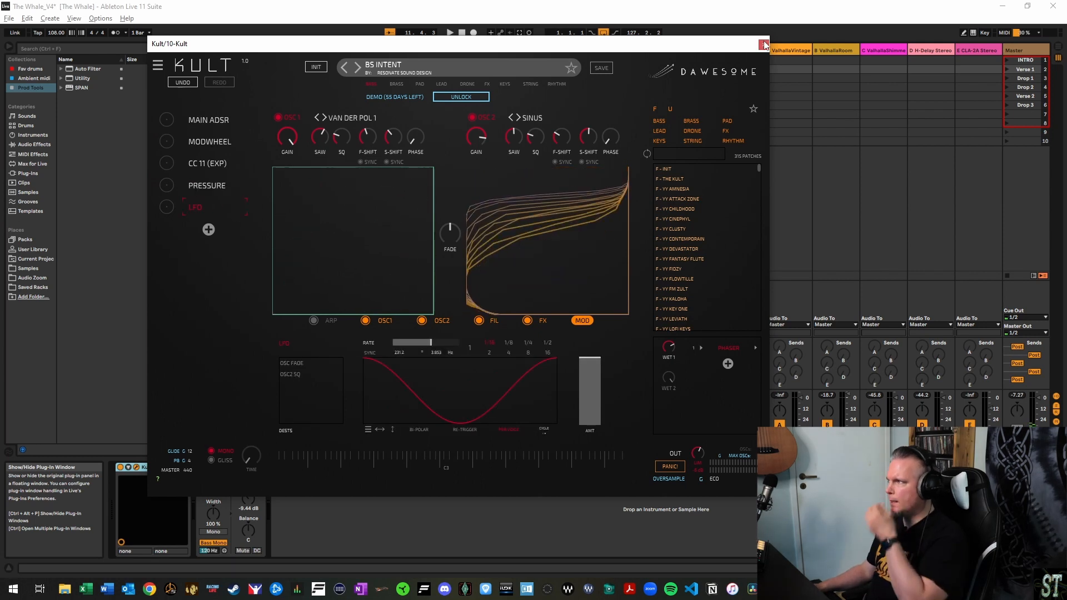
{"action": "key", "text": "ctrl+alt+p"}
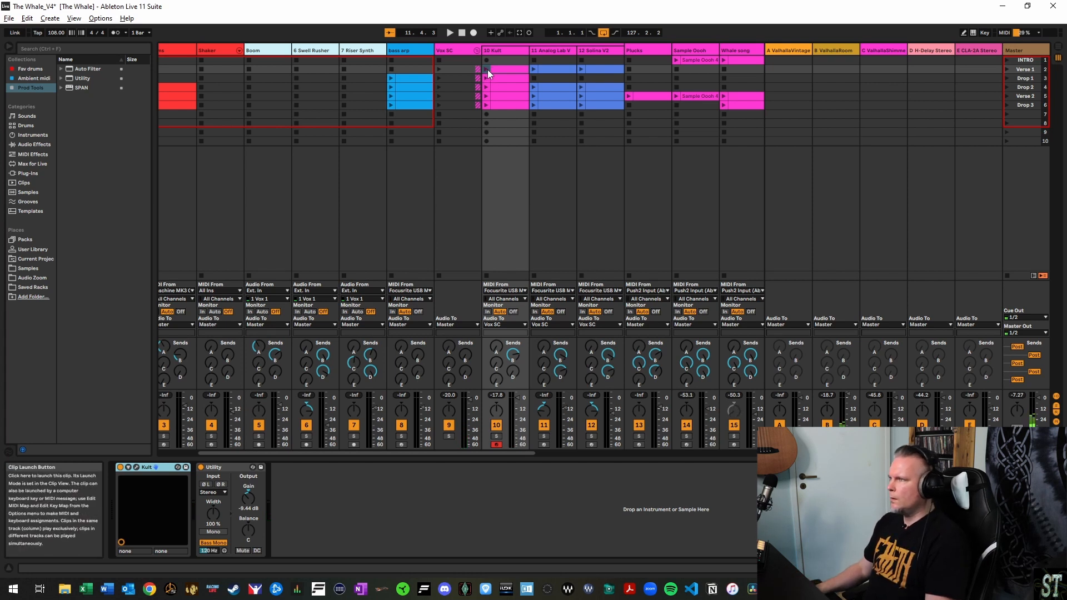
Open the Kult track's Verse 1 clip to view its MIDI notes and play the clip
{"action": "left_click", "coordinate": [504, 72]}
{"action": "scroll", "coordinate": [411, 466], "scroll_direction": "down", "scroll_amount": 2}
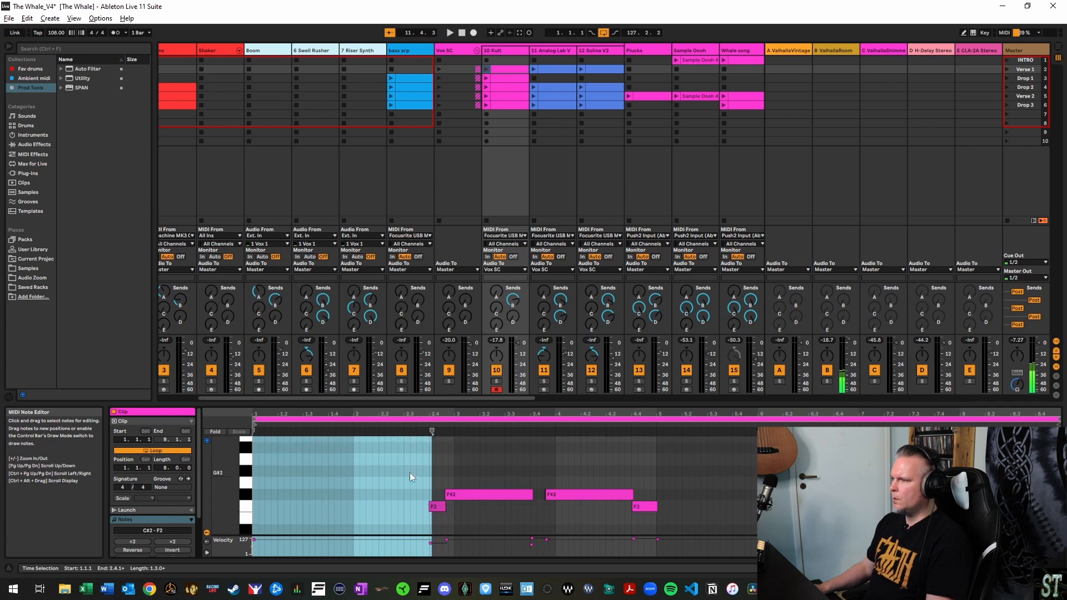
{"action": "left_click", "coordinate": [485, 69]}
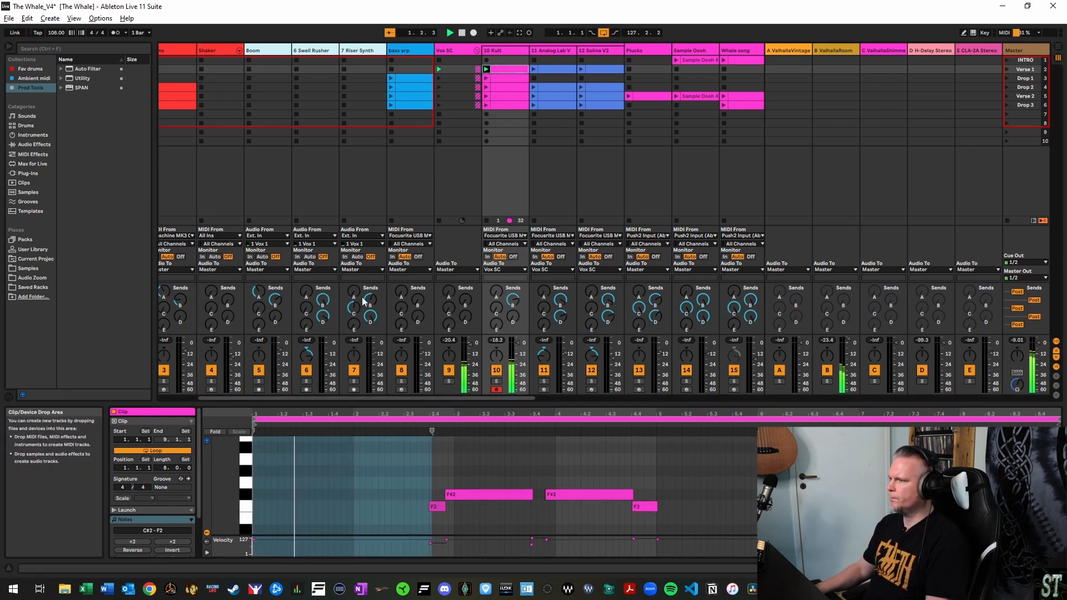
Review the lower MIDI notes of the Kult track's Verse 1 clip during playback, and stop the transport
{"action": "scroll", "coordinate": [365, 492], "scroll_direction": "down", "scroll_amount": 2}
{"action": "scroll", "coordinate": [363, 494], "scroll_direction": "down", "scroll_amount": 1}
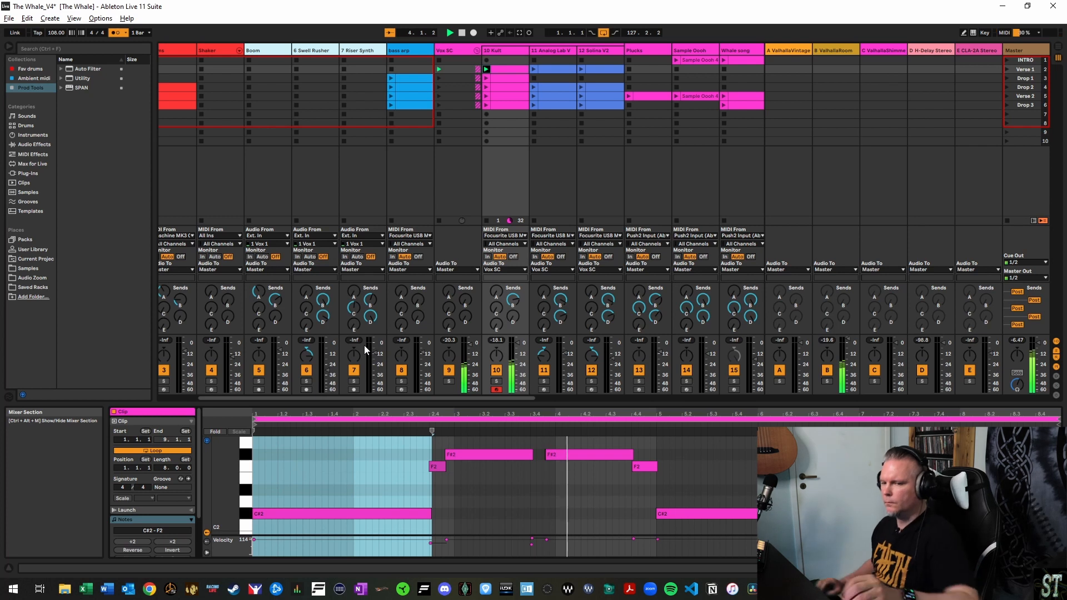
{"action": "left_click", "coordinate": [1017, 384]}
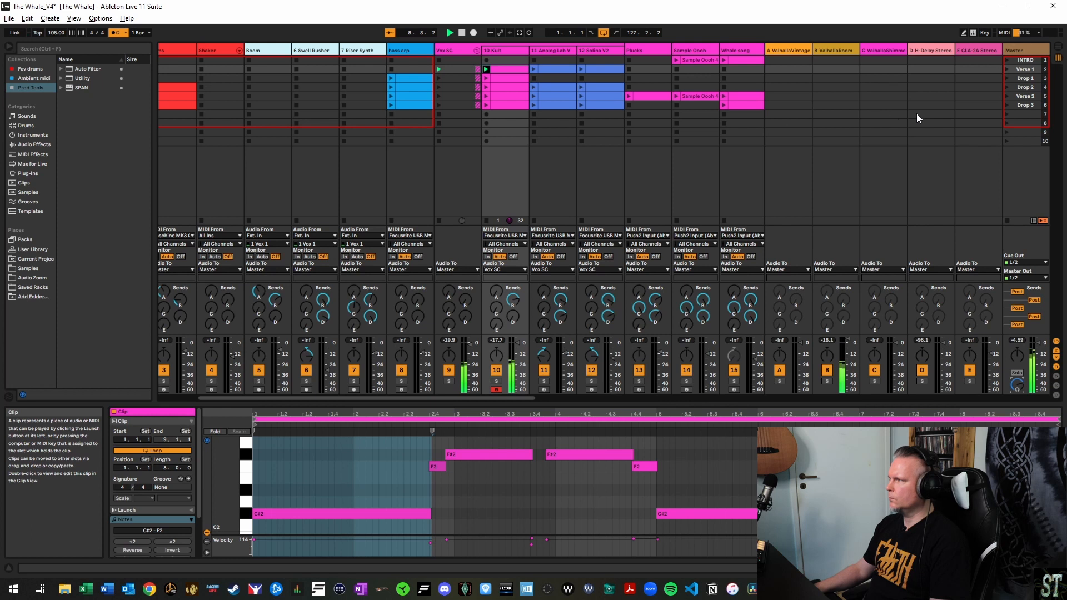
{"action": "key", "text": "space"}
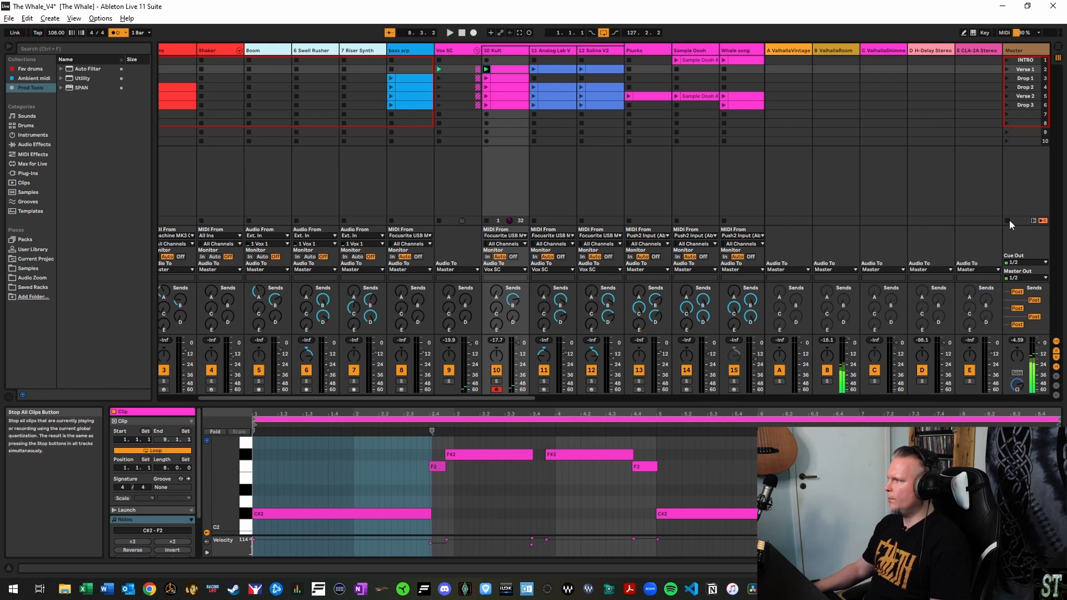
Open the ValhallaRoom return track's reverb plug-in window, inspect its mix, decay and late settings, and close it
{"action": "left_click", "coordinate": [842, 49]}
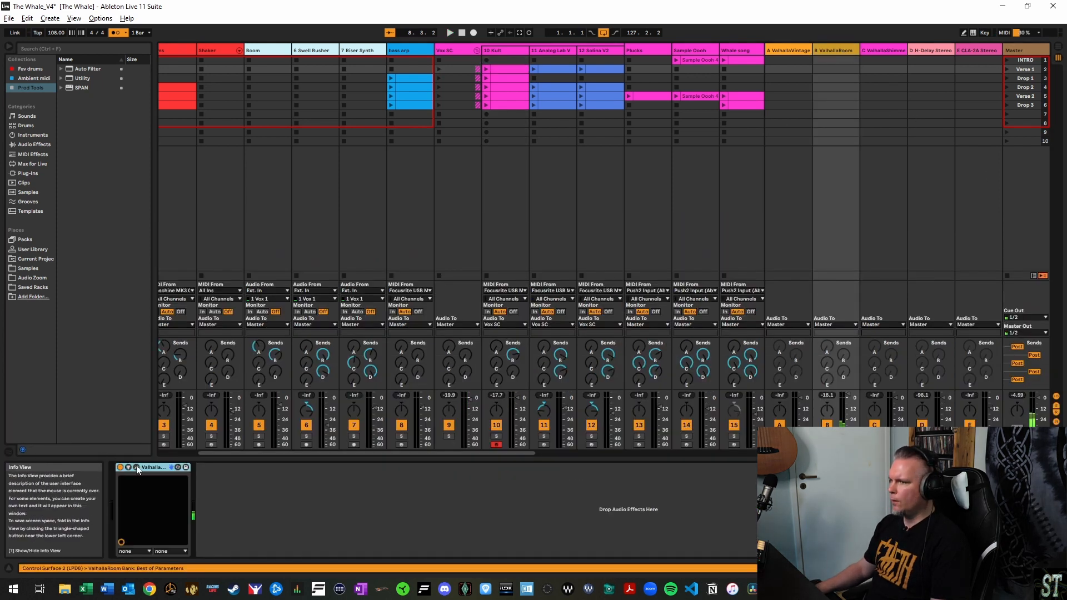
{"action": "left_click", "coordinate": [171, 467]}
{"action": "left_click_drag", "start_coordinate": [718, 221], "coordinate": [365, 114]}
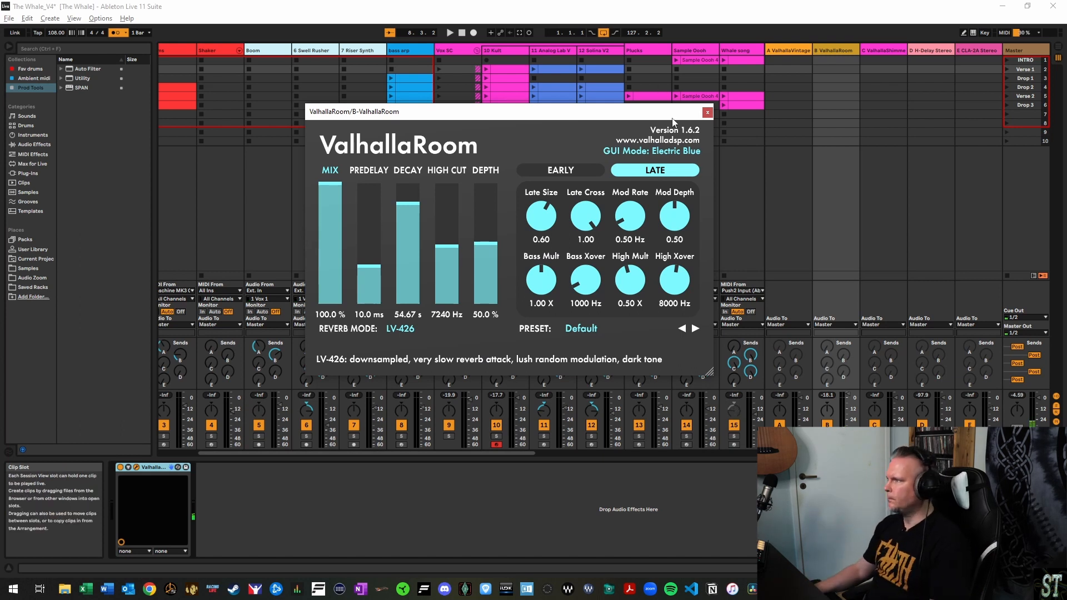
{"action": "left_click", "coordinate": [707, 113]}
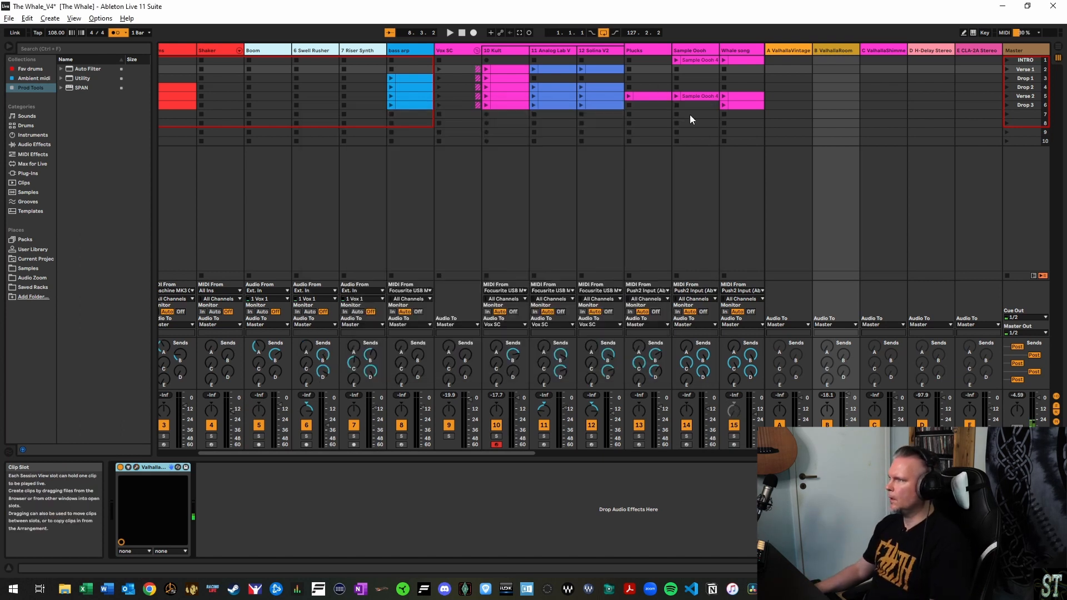
View the device chains of the Kult and Analog Lab V tracks and the Vox SC group's sidechain compressor
{"action": "left_click", "coordinate": [495, 49]}
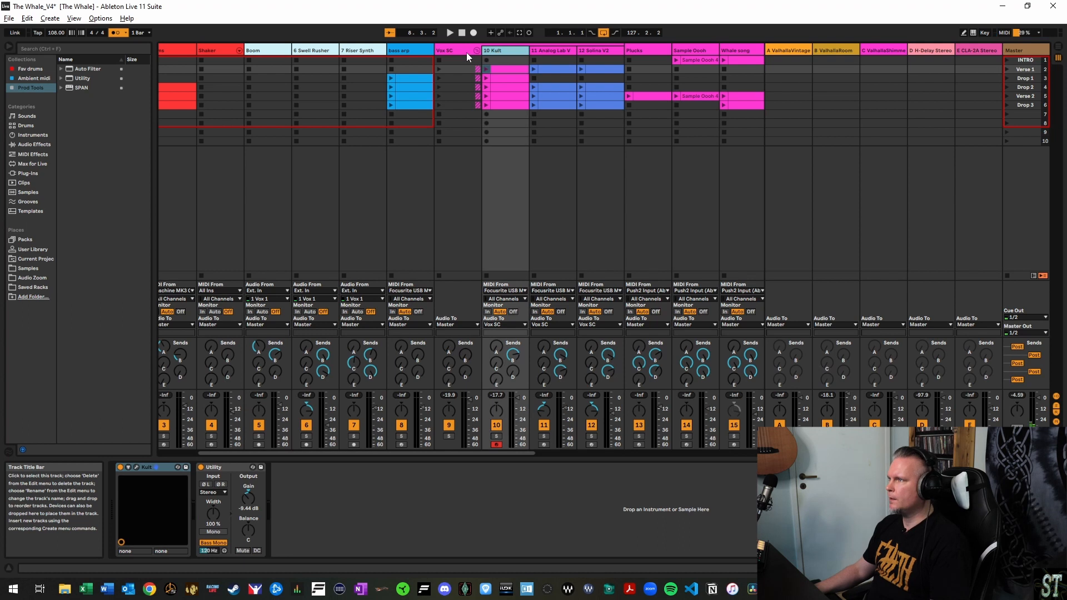
{"action": "left_click", "coordinate": [553, 52]}
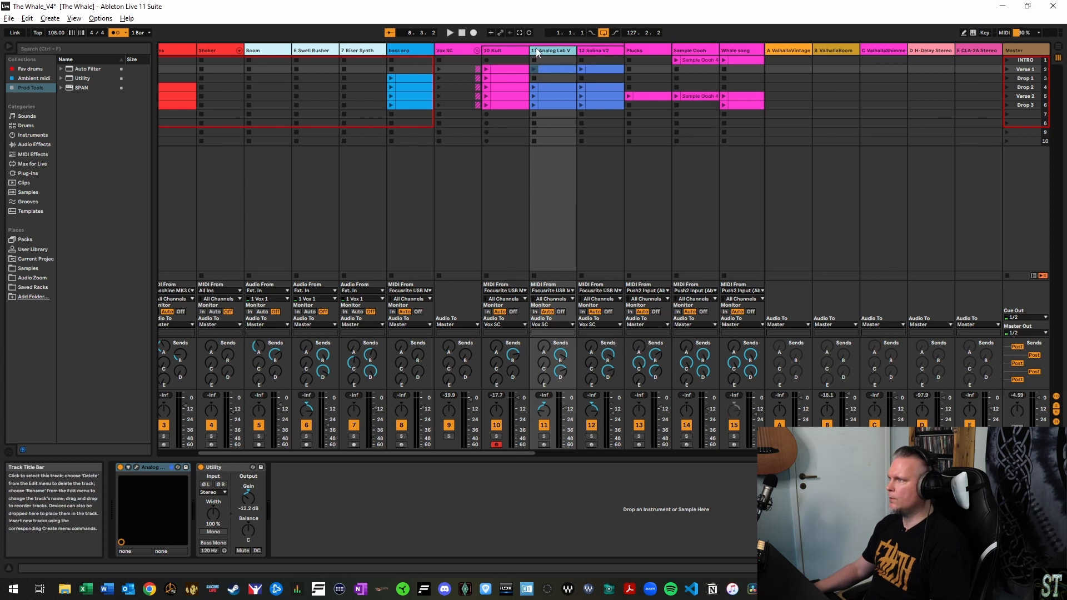
{"action": "left_click", "coordinate": [455, 69]}
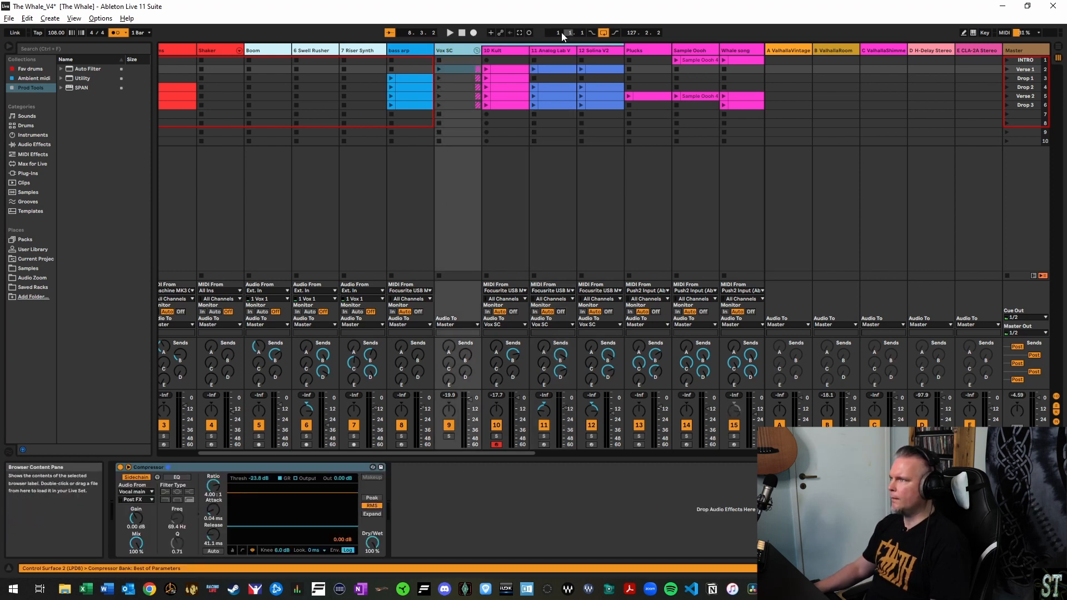
Inspect the Analog Lab V track's plug-in window, close it, and arm the track for live playing
{"action": "left_click", "coordinate": [549, 51]}
{"action": "left_click", "coordinate": [138, 468]}
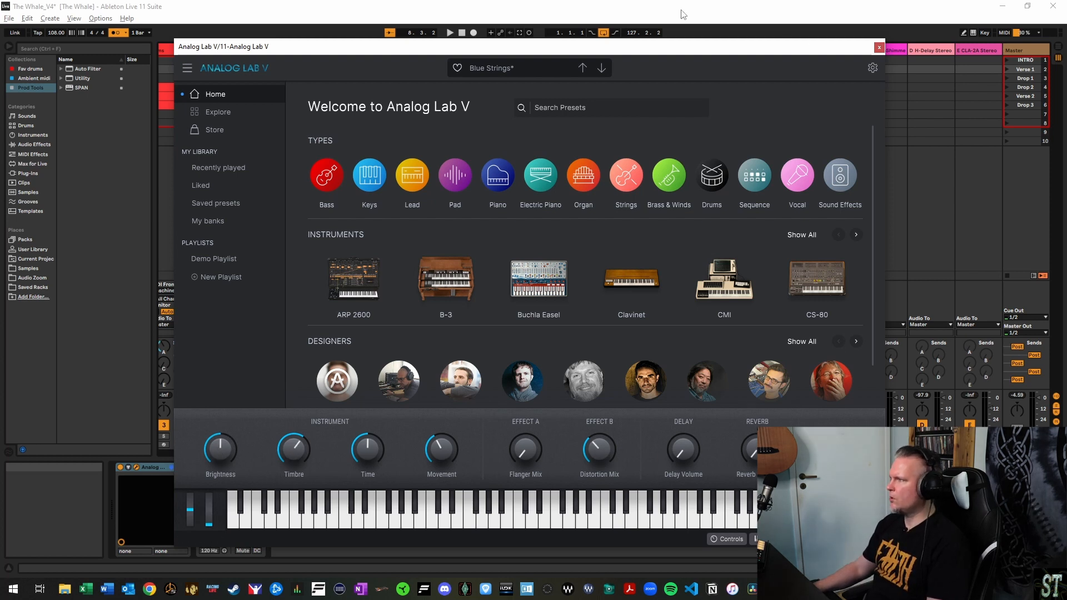
{"action": "left_click", "coordinate": [879, 48]}
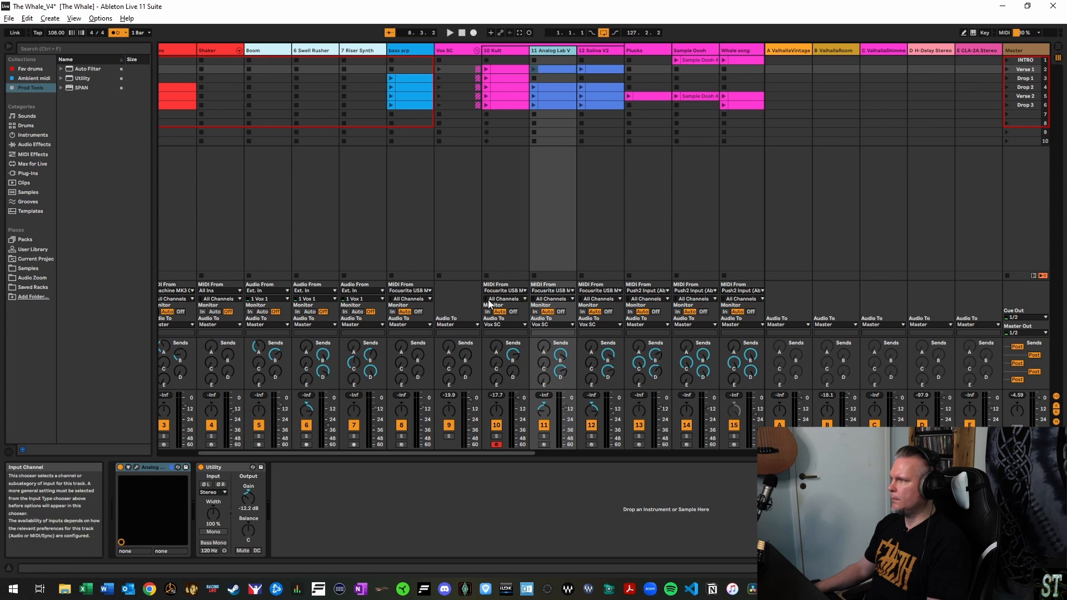
{"action": "left_click", "coordinate": [544, 444]}
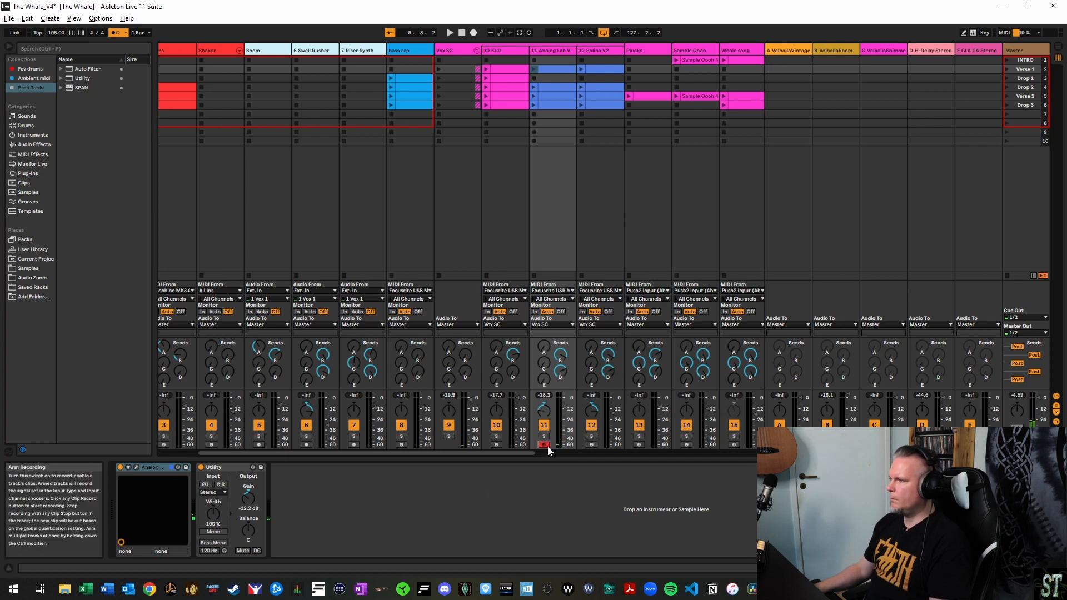
Arm the Solina V2 track for live playing, inspect its Blue Strings preset in the plug-in window, and close the window
{"action": "left_click", "coordinate": [593, 445]}
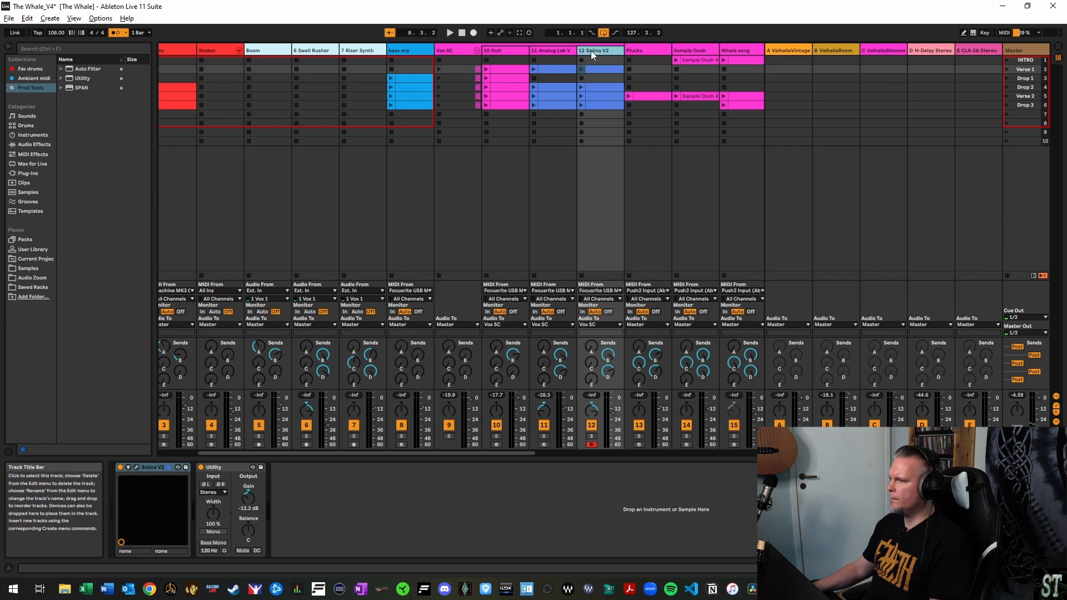
{"action": "left_click", "coordinate": [136, 466]}
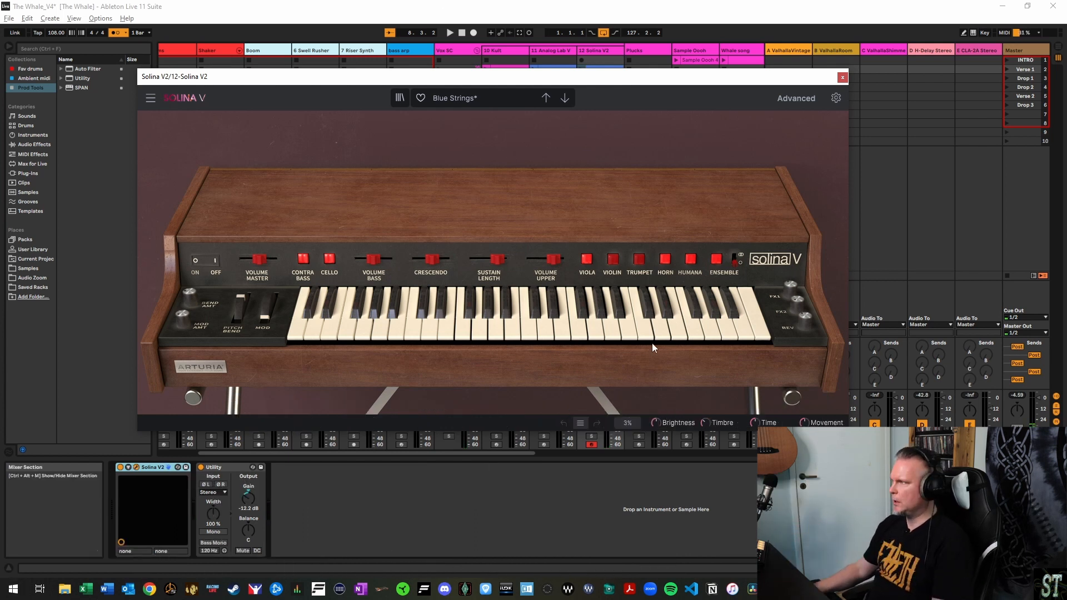
{"action": "left_click", "coordinate": [842, 78]}
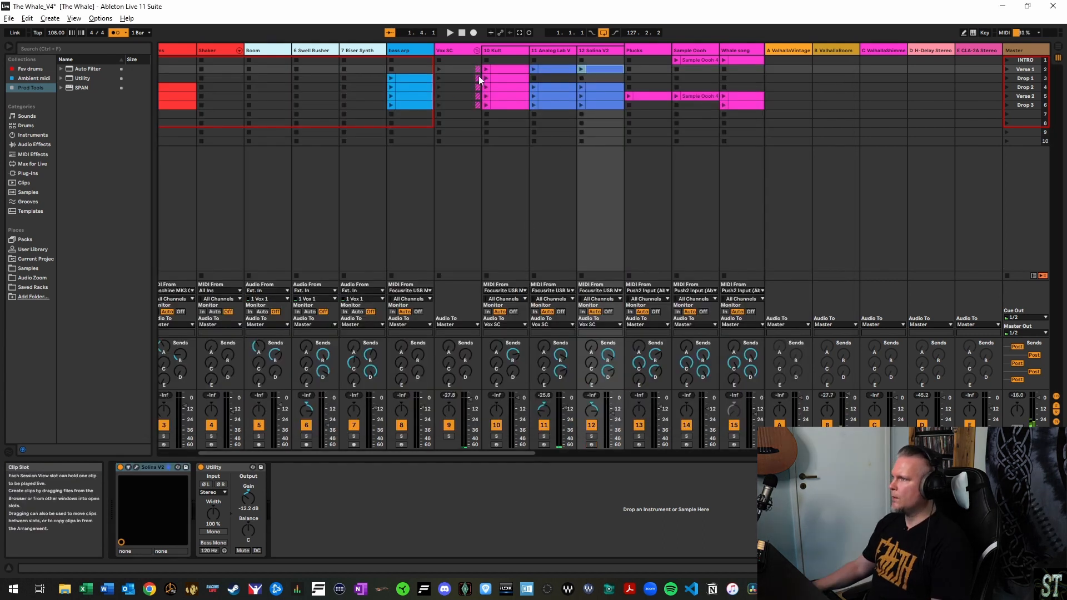
Play the whole Verse 1 scene, then stop all clips and the transport
{"action": "left_click", "coordinate": [1006, 69]}
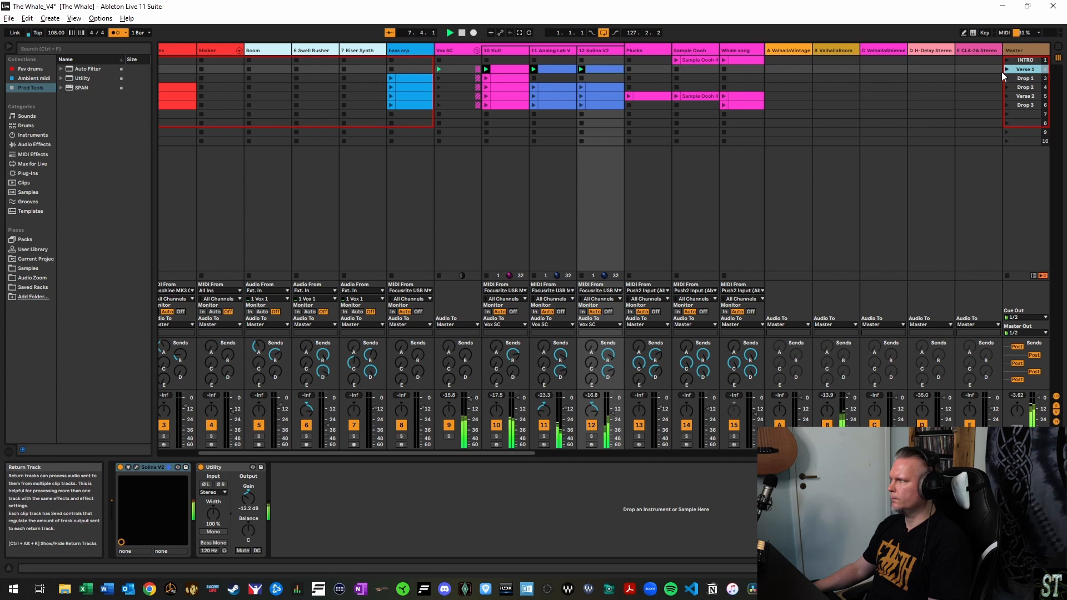
{"action": "left_click", "coordinate": [1007, 276]}
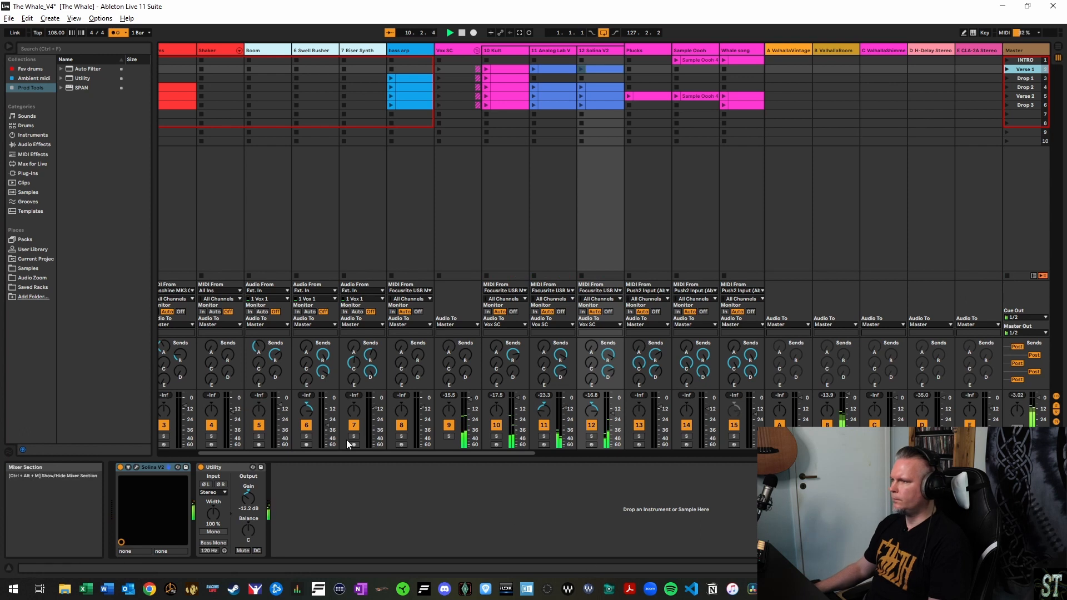
{"action": "left_click", "coordinate": [461, 33]}
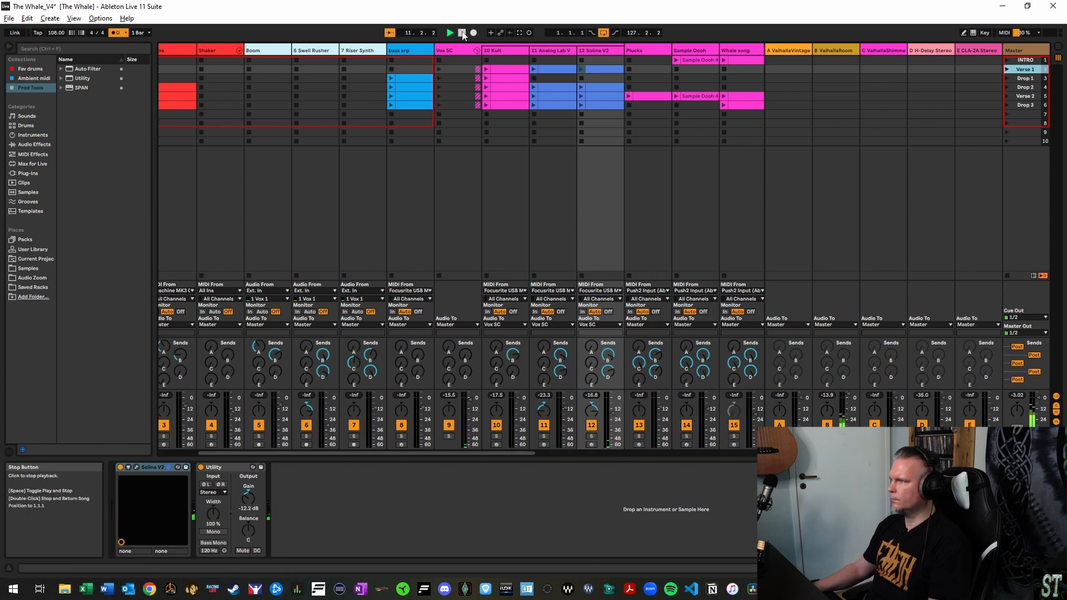
Select the Drop 1 scene and arm the bass arp track for live playing
{"action": "left_click_drag", "start_coordinate": [500, 454], "coordinate": [313, 452]}
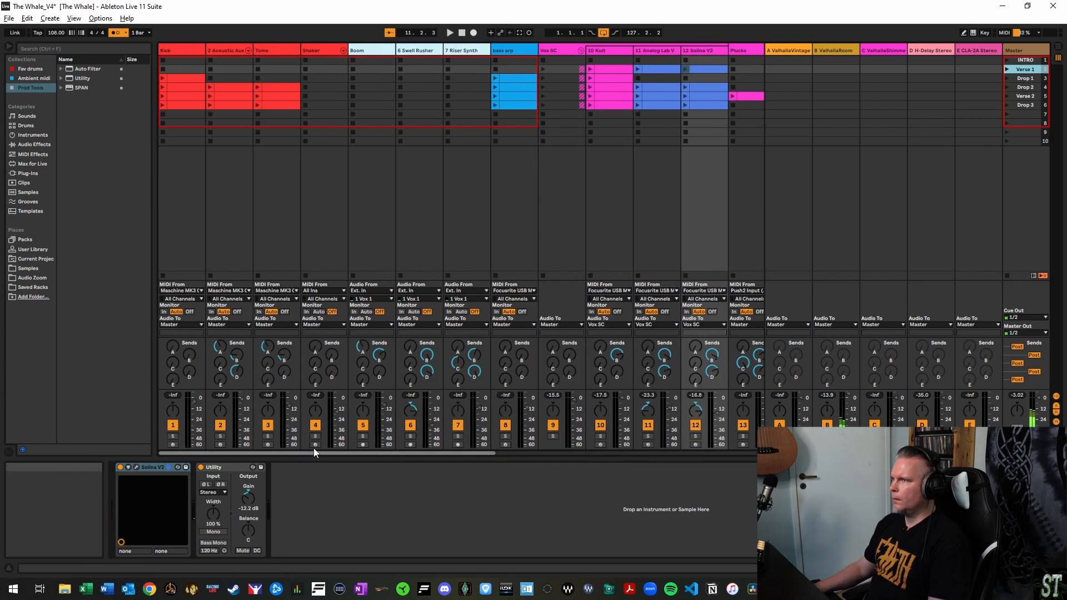
{"action": "left_click", "coordinate": [1032, 78]}
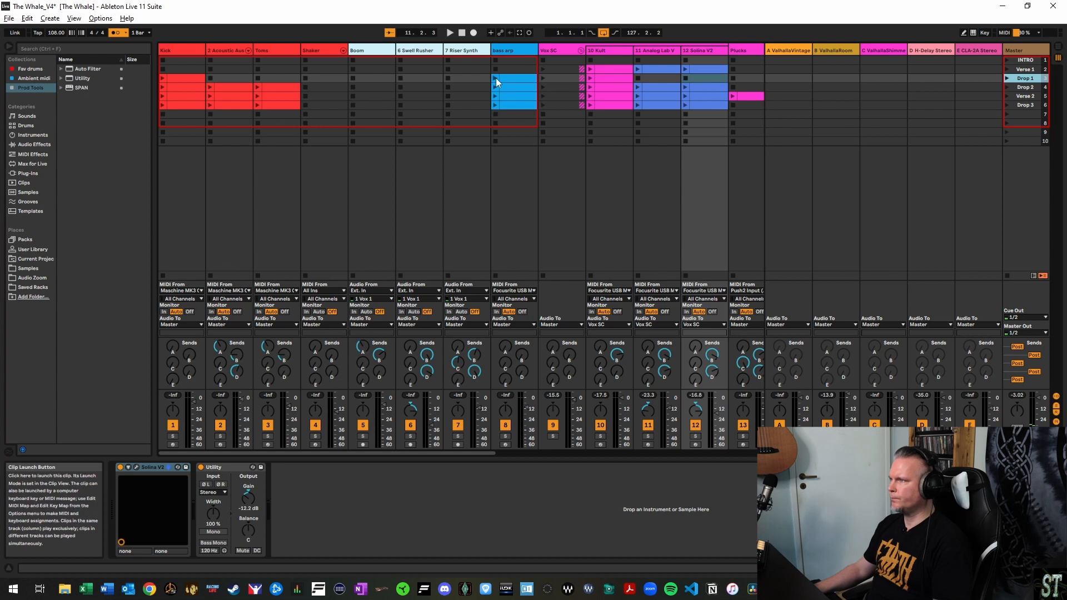
{"action": "left_click", "coordinate": [513, 49]}
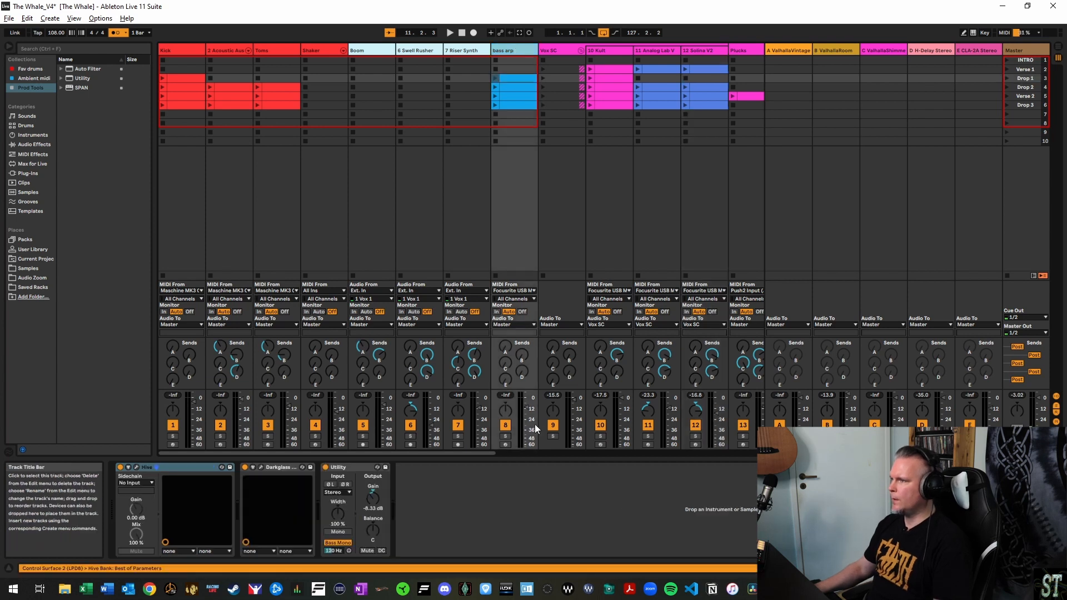
{"action": "left_click", "coordinate": [506, 445]}
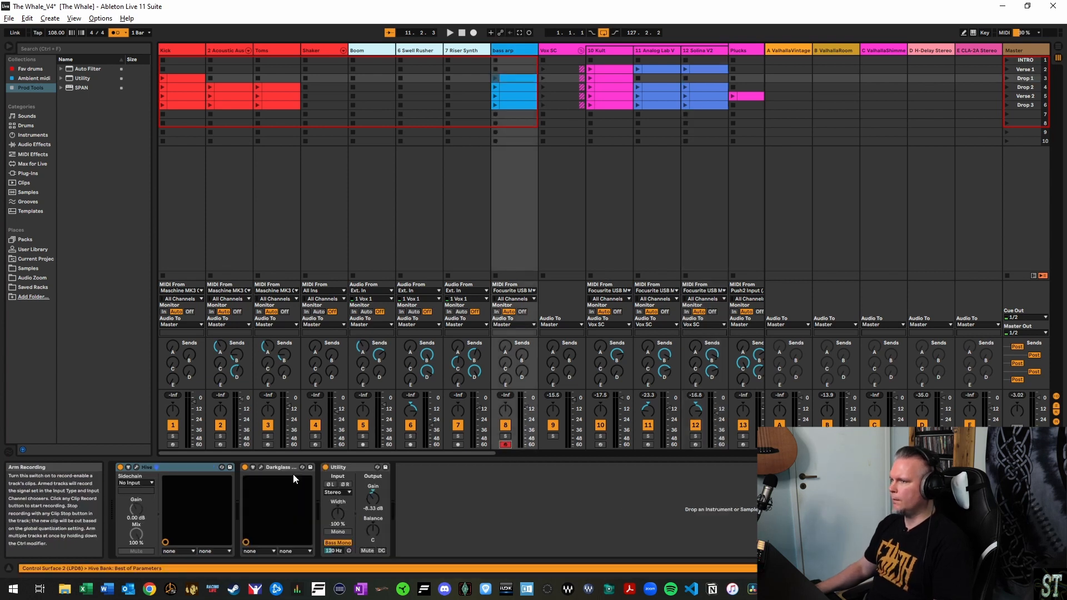
Open the bass arp track's Hive synth window, inspect its arpeggiator and sequencer settings, and close it
{"action": "left_click", "coordinate": [136, 468]}
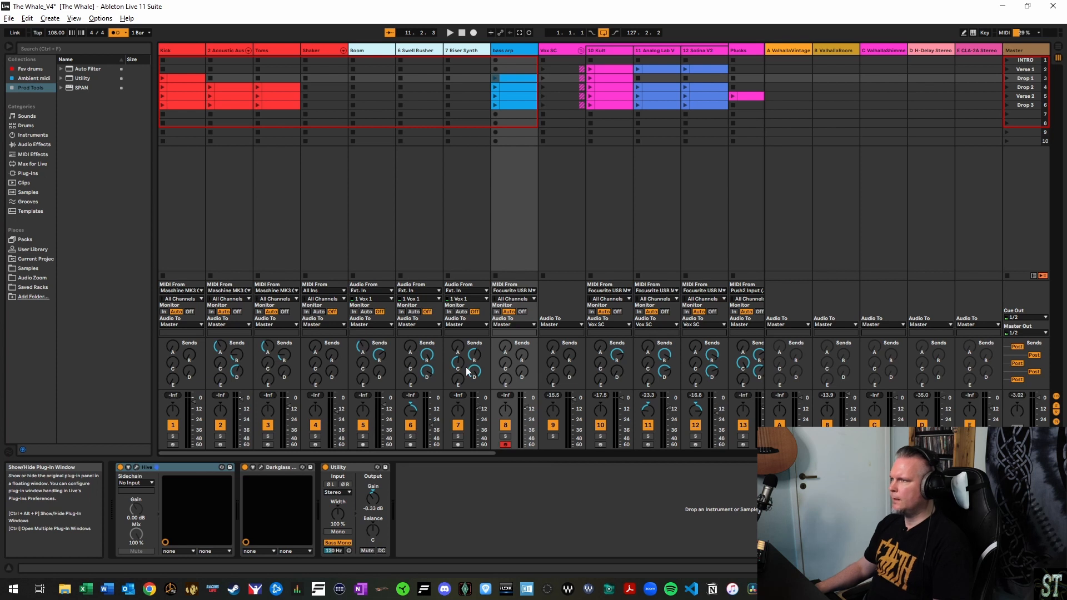
{"action": "left_click_drag", "start_coordinate": [422, 36], "coordinate": [453, 55]}
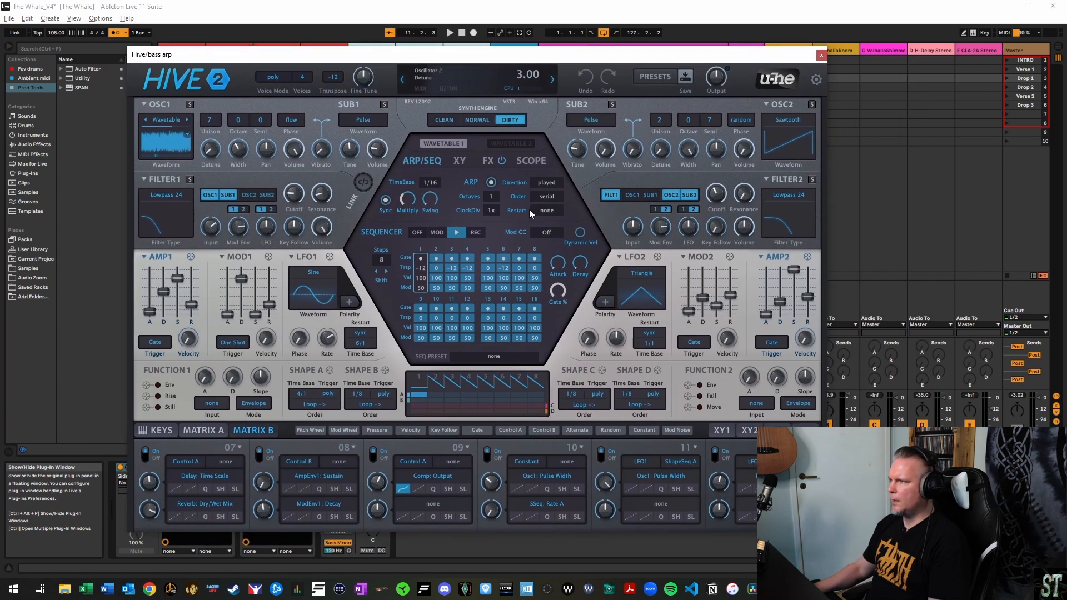
{"action": "left_click", "coordinate": [822, 55]}
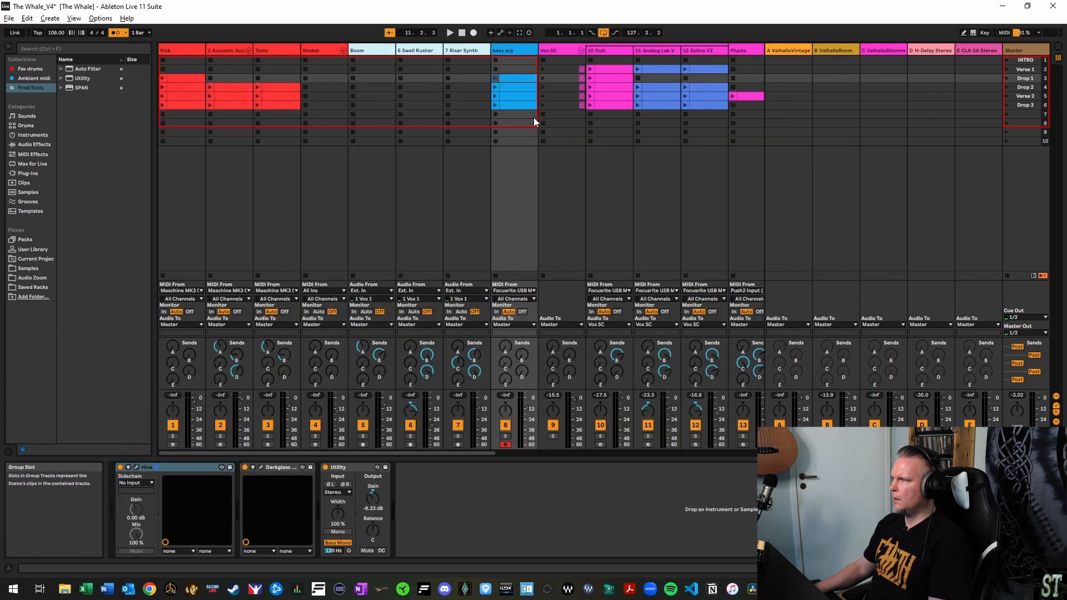
Play the bass arp track's Drop 1 clip while inspecting Filter 1 and the running sequencer in Hive, and close the window
{"action": "left_click", "coordinate": [496, 78]}
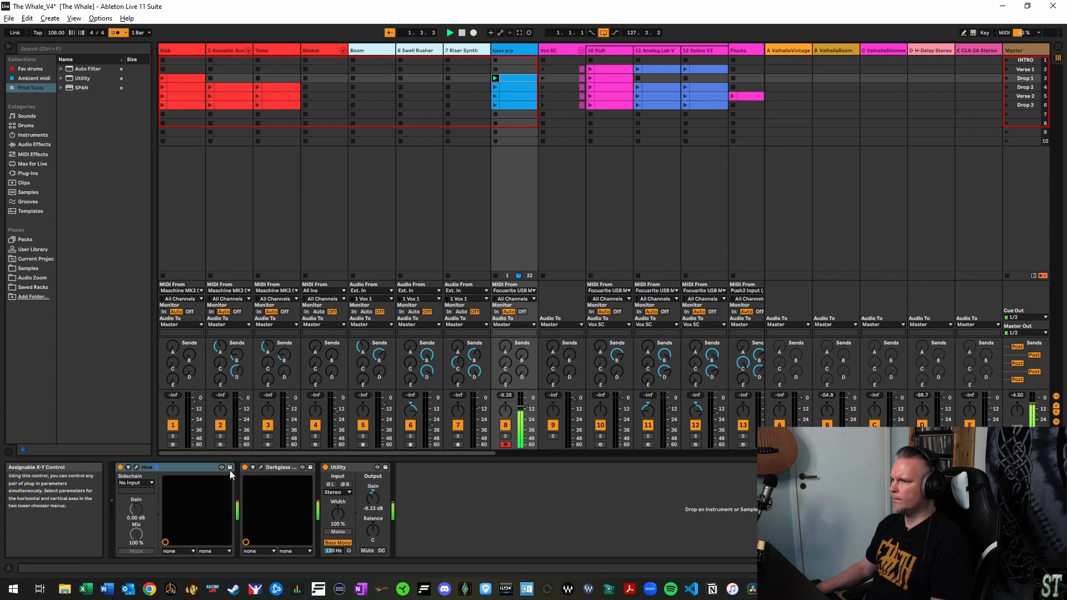
{"action": "left_click", "coordinate": [137, 466]}
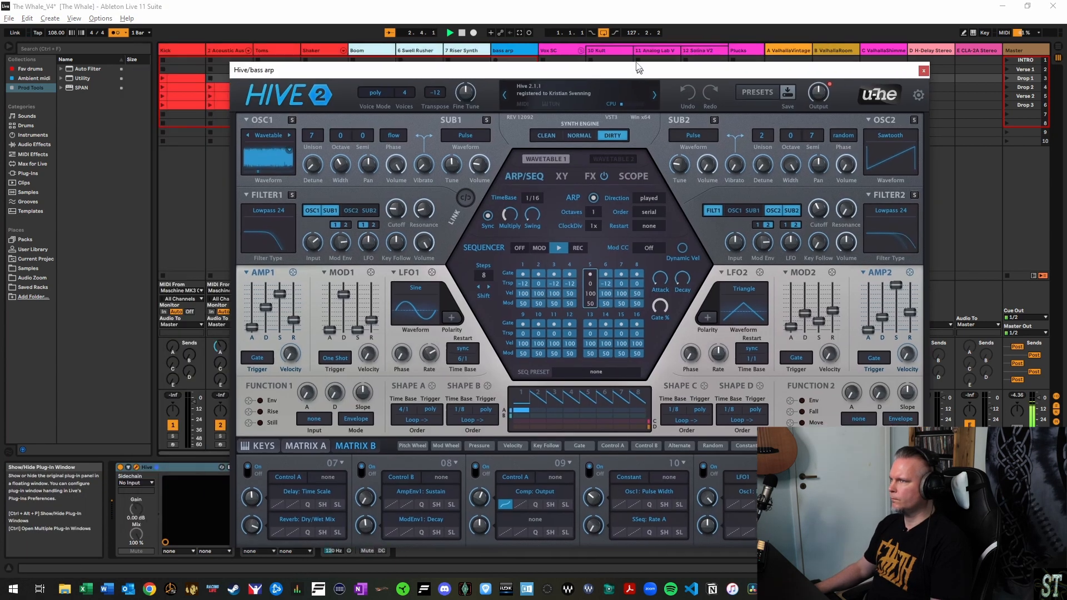
{"action": "left_click_drag", "start_coordinate": [638, 67], "coordinate": [604, 40]}
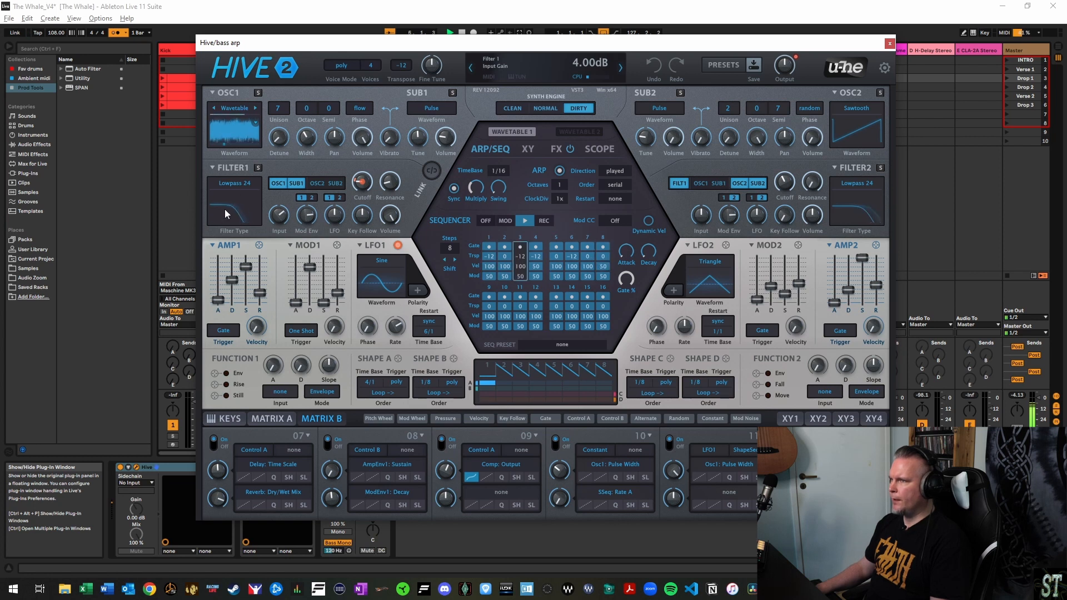
{"action": "left_click", "coordinate": [890, 43]}
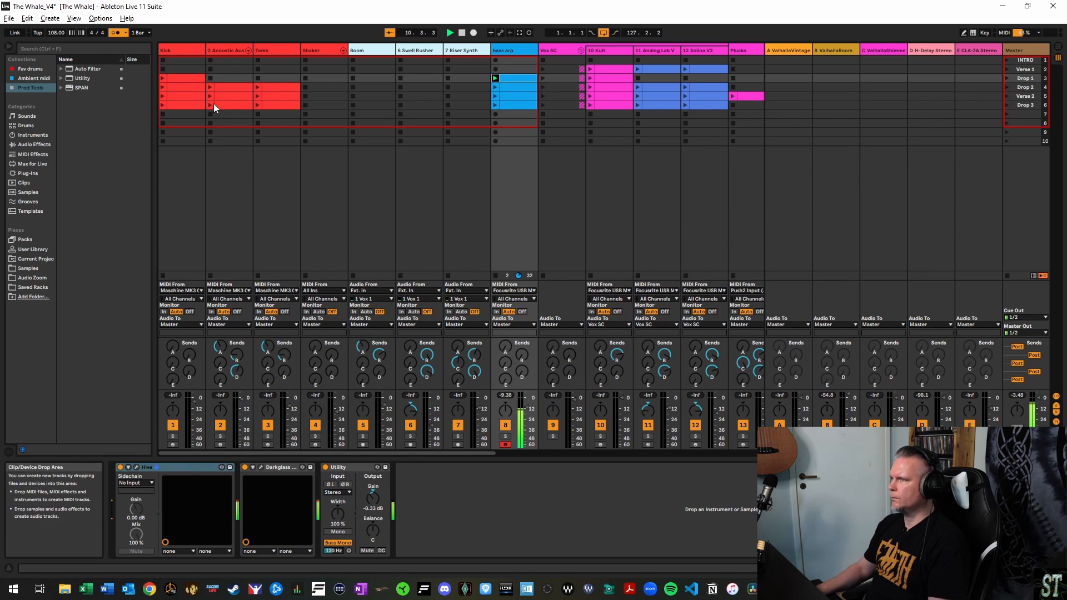
Arm the Kick track for live playing, inspect its Kick dark basic preset in the Vital window, and close the window
{"action": "left_click", "coordinate": [190, 49]}
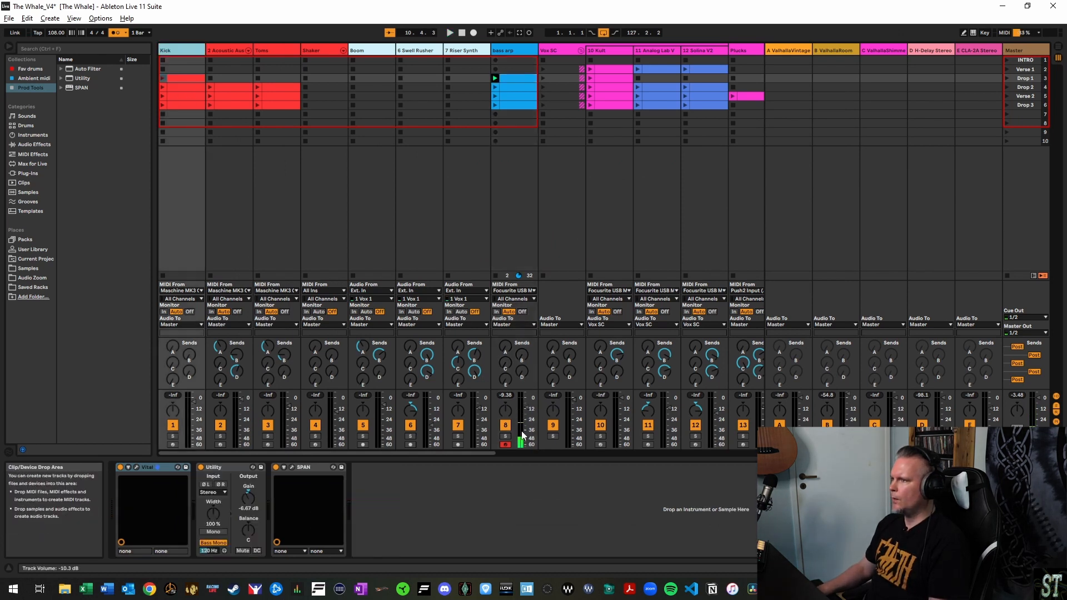
{"action": "left_click", "coordinate": [505, 444]}
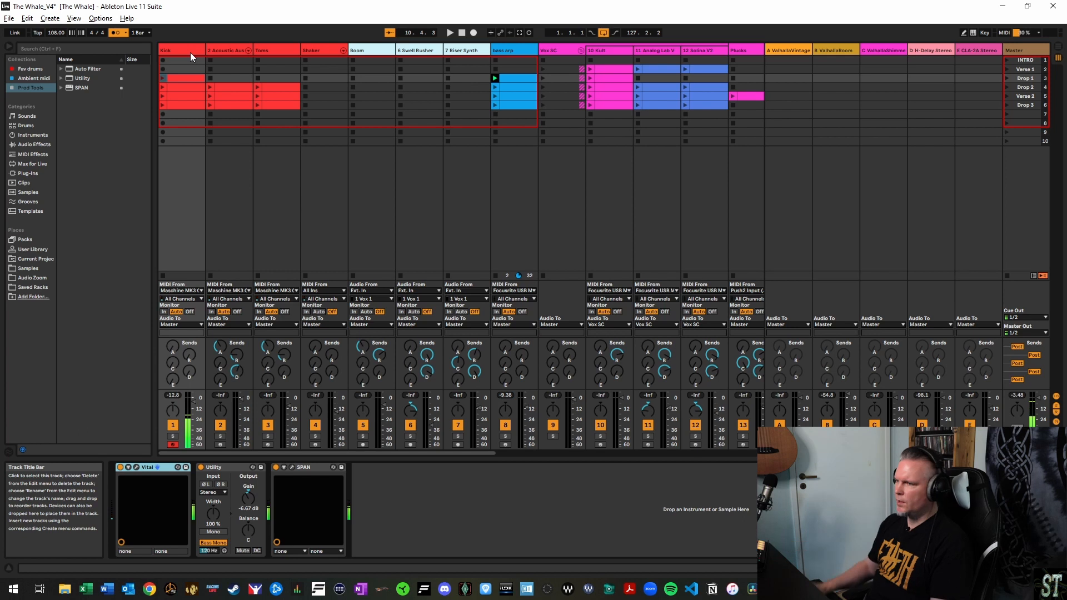
{"action": "left_click", "coordinate": [135, 468]}
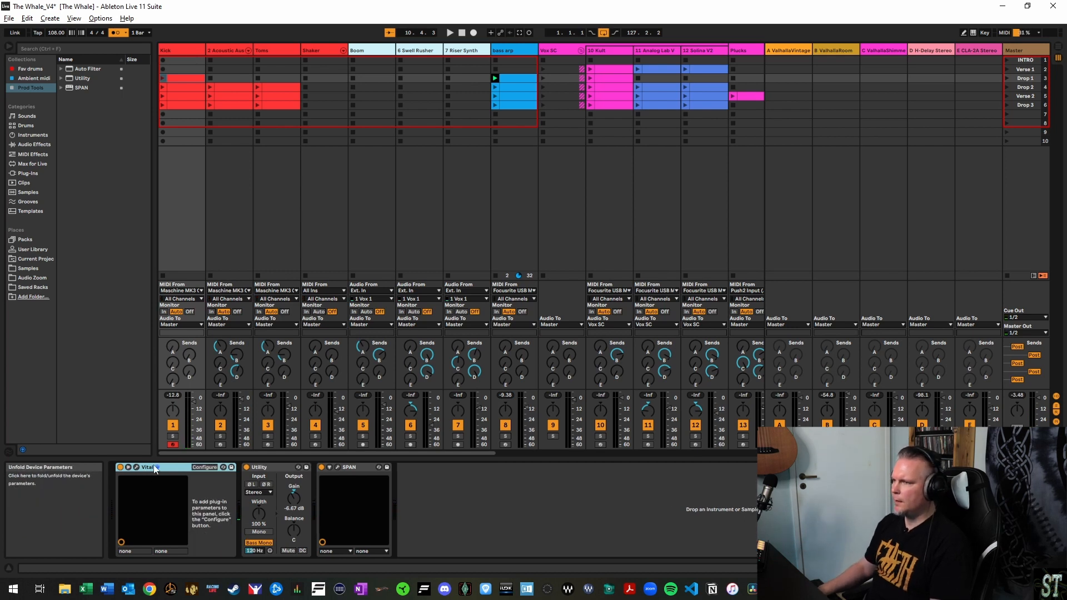
{"action": "left_click", "coordinate": [135, 467]}
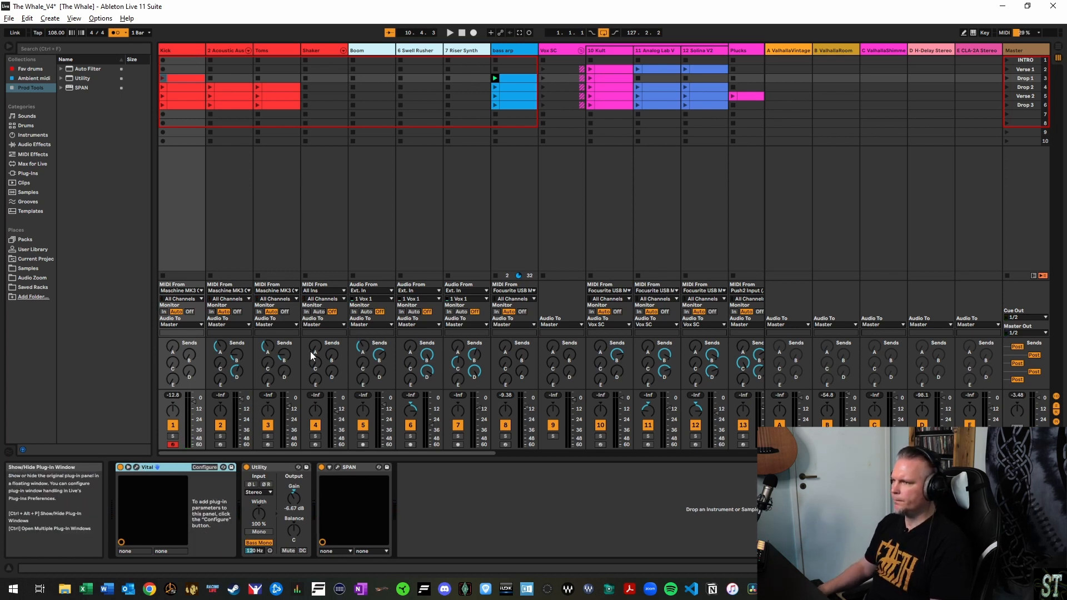
{"action": "mouse_move", "coordinate": [509, 69]}
{"action": "left_mouse_down"}
{"action": "mouse_move", "coordinate": [466, 58]}
{"action": "mouse_move", "coordinate": [501, 63]}
{"action": "left_mouse_up"}
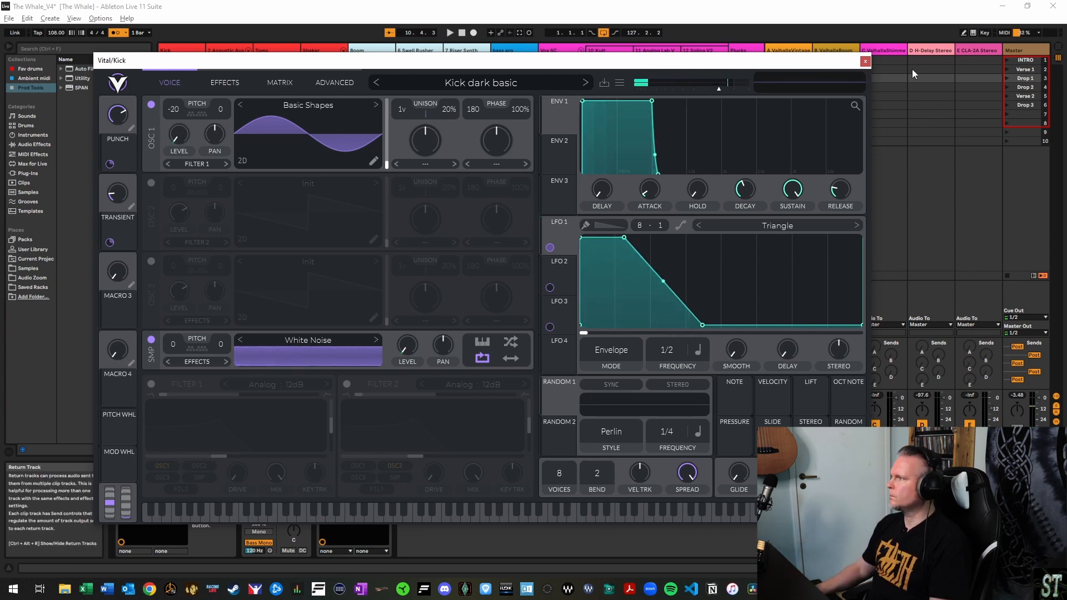
{"action": "left_click", "coordinate": [866, 61]}
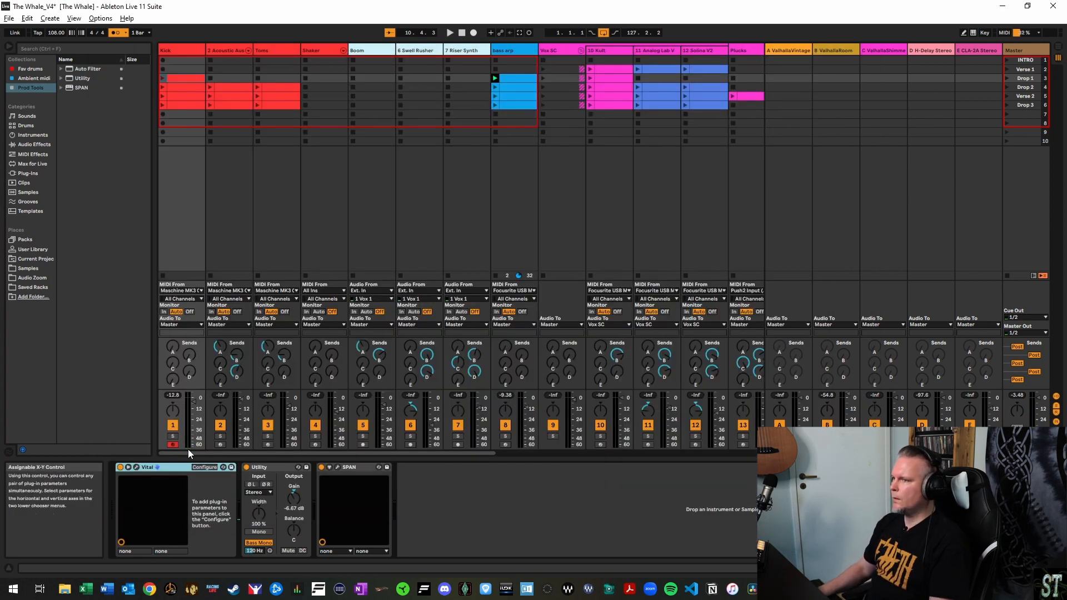
Arm the acoustic drums track, audition pads of the Acoustic Australia Kit, and disarm the track
{"action": "left_click", "coordinate": [219, 445]}
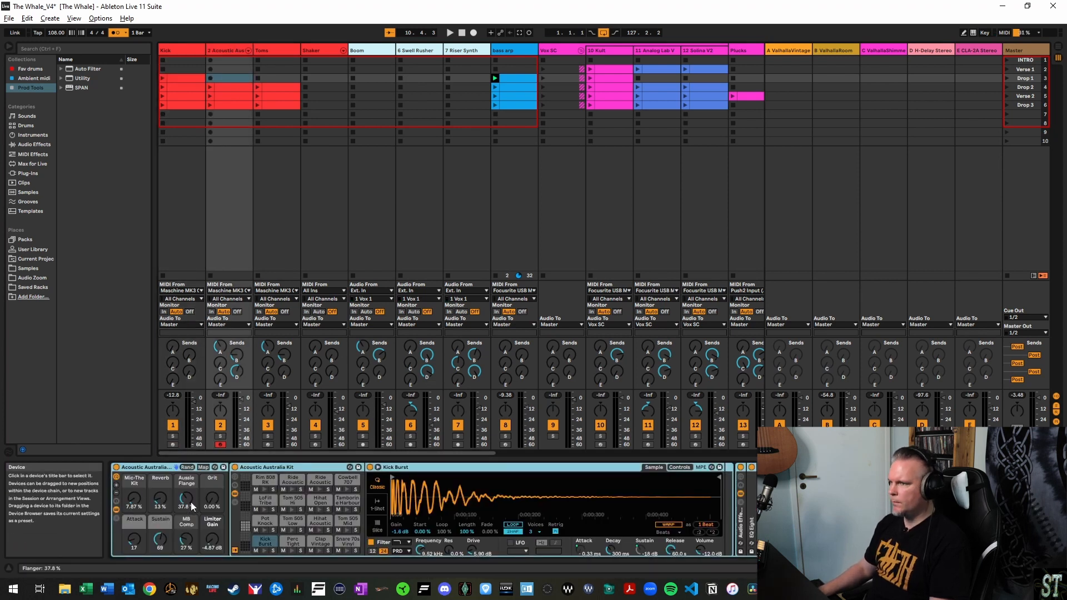
{"action": "left_click", "coordinate": [264, 550]}
{"action": "left_click", "coordinate": [293, 551]}
{"action": "left_click", "coordinate": [319, 551]}
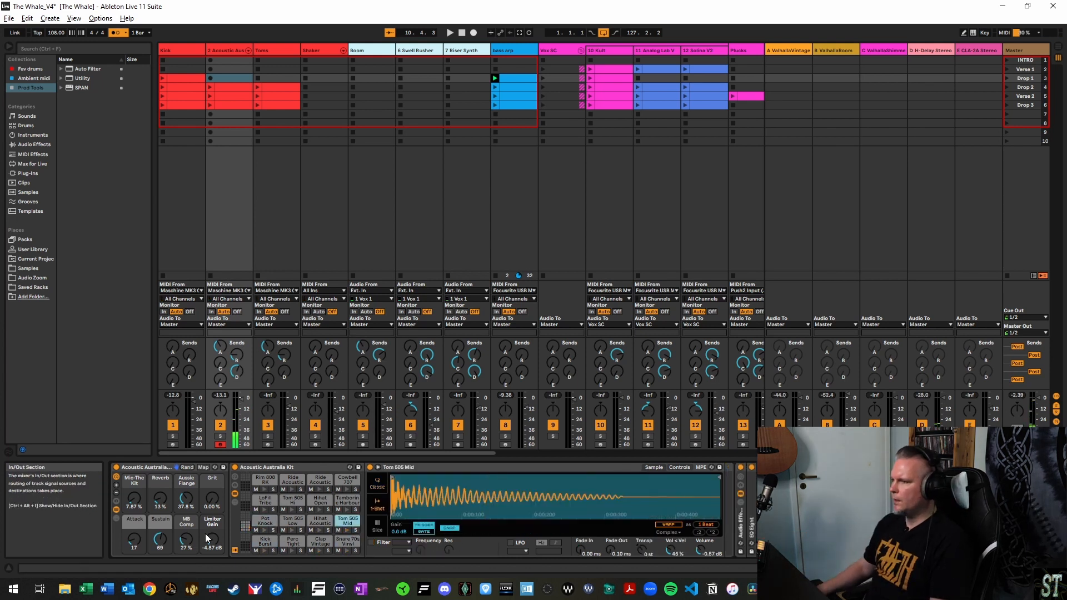
{"action": "left_click", "coordinate": [220, 444]}
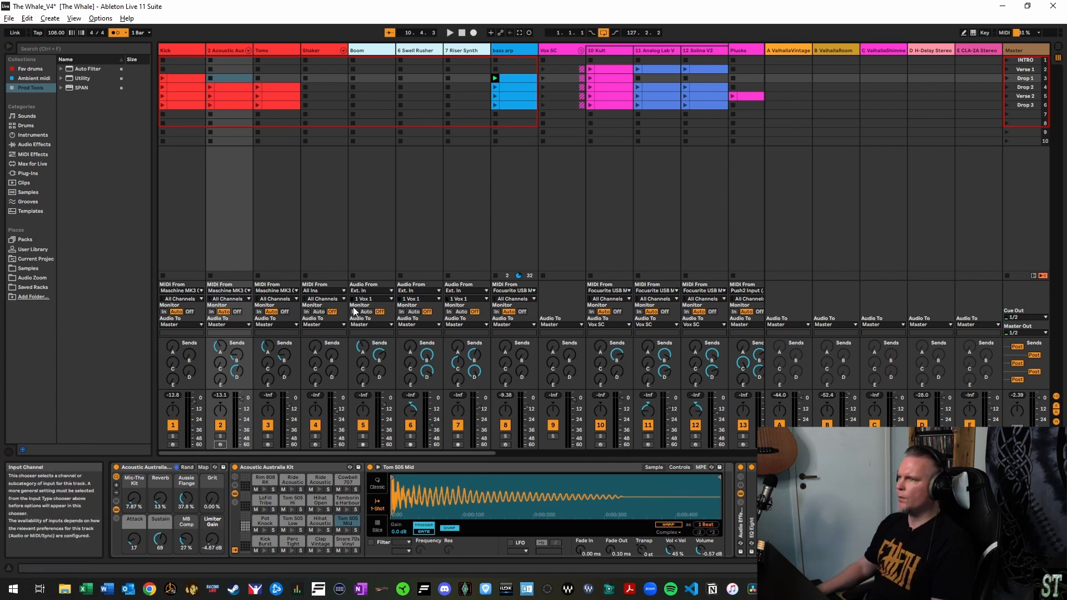
Arm the Toms track, inspect the Born Of Sin kit in its Groove Agent window, and close the window
{"action": "left_click", "coordinate": [268, 445]}
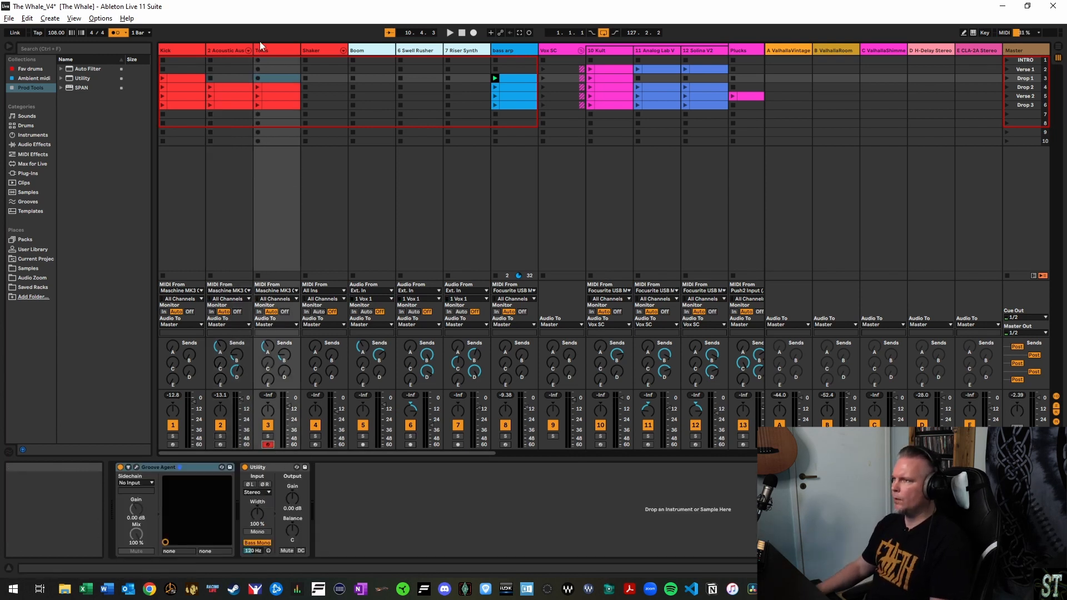
{"action": "left_click", "coordinate": [137, 467]}
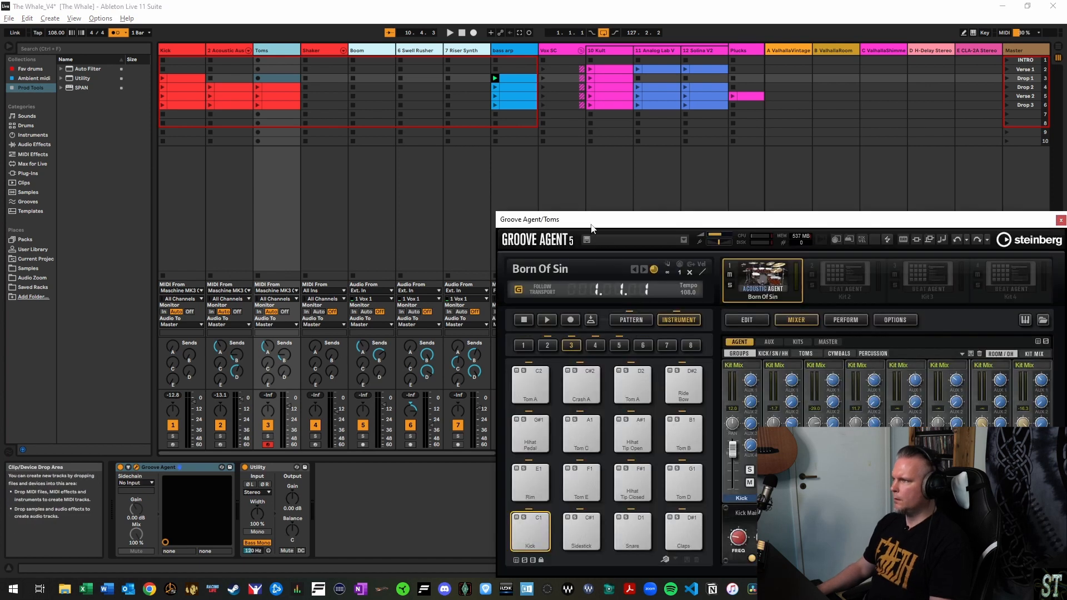
{"action": "left_click_drag", "start_coordinate": [592, 228], "coordinate": [374, 130]}
{"action": "left_click", "coordinate": [961, 153]}
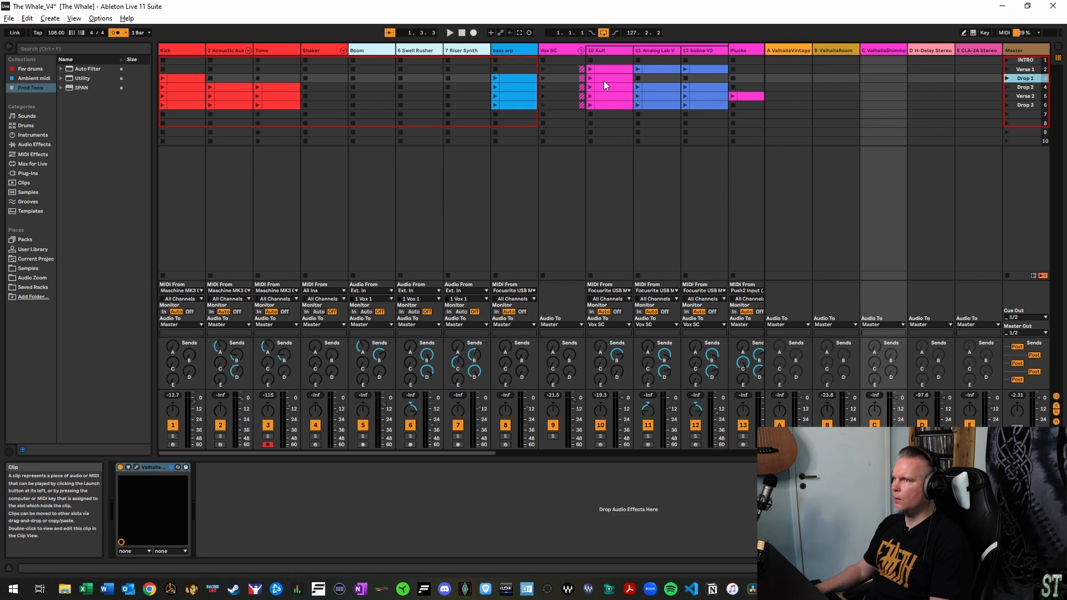
Play the Drop 1 scene until stopping all clips, and select the Drop 2 scene to look over its tracks
{"action": "left_click", "coordinate": [1007, 79]}
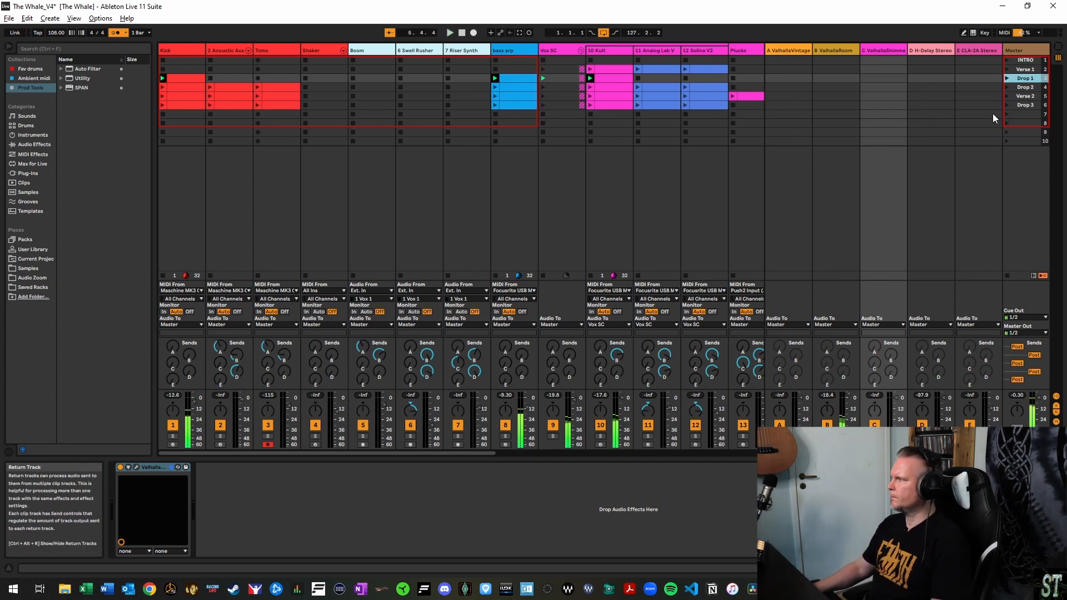
{"action": "left_click", "coordinate": [1007, 275]}
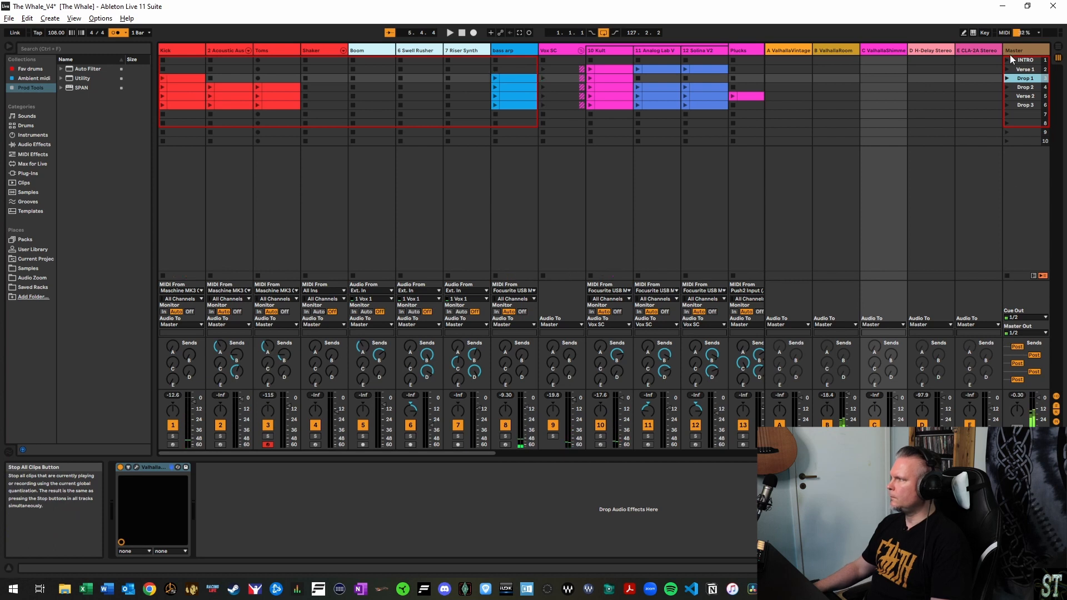
{"action": "key", "text": "Down"}
{"action": "left_click_drag", "start_coordinate": [455, 456], "coordinate": [521, 471]}
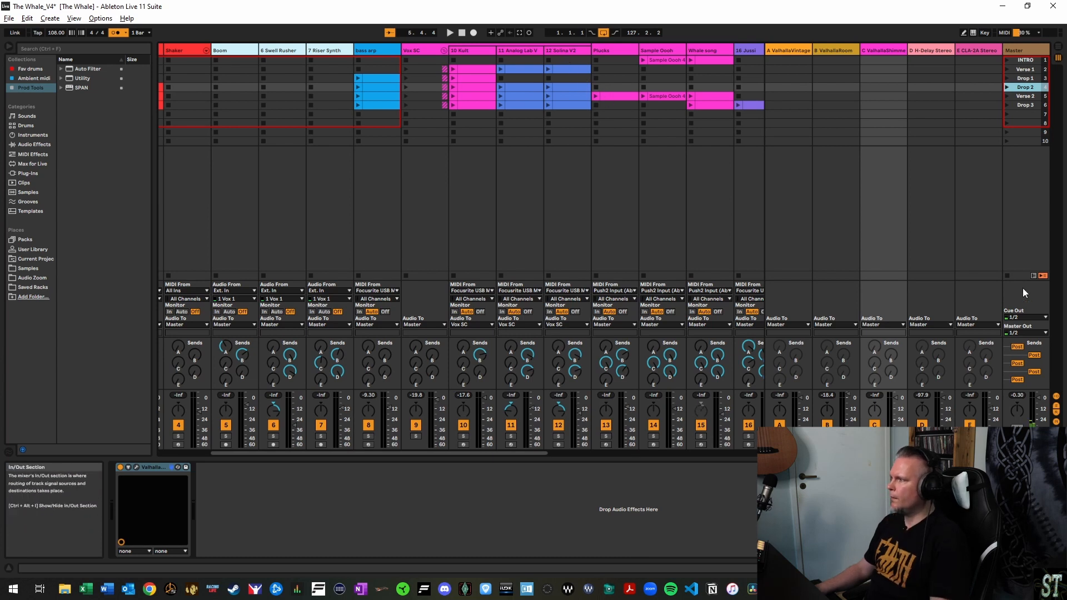
{"action": "left_click", "coordinate": [1007, 275]}
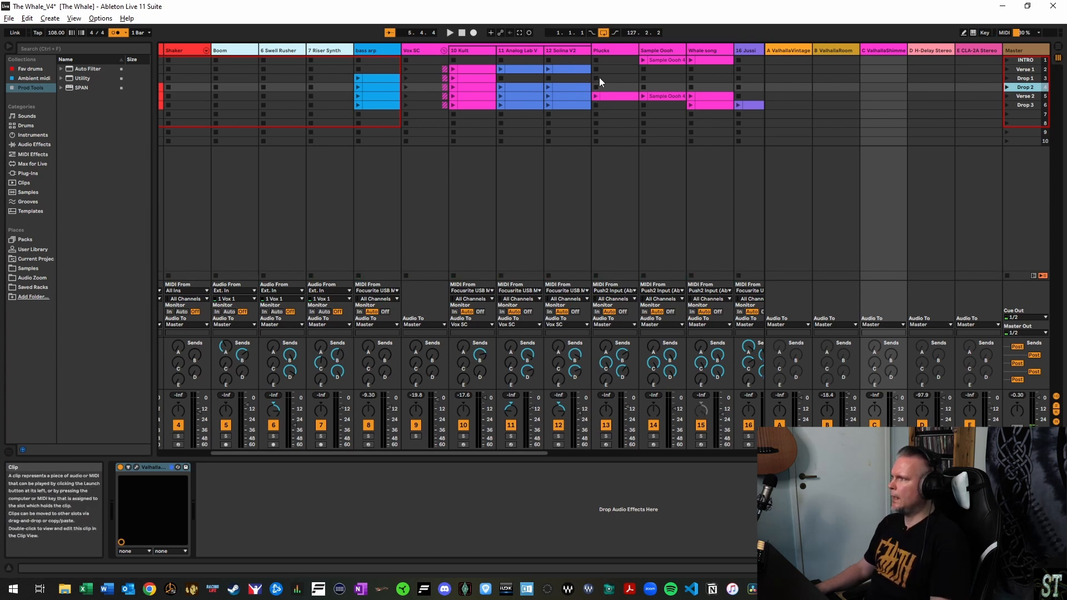
Play the Sample Oooh track's Verse 2 clip with its device chain shown, and stop all clips
{"action": "left_click", "coordinate": [659, 50]}
{"action": "left_click", "coordinate": [642, 95]}
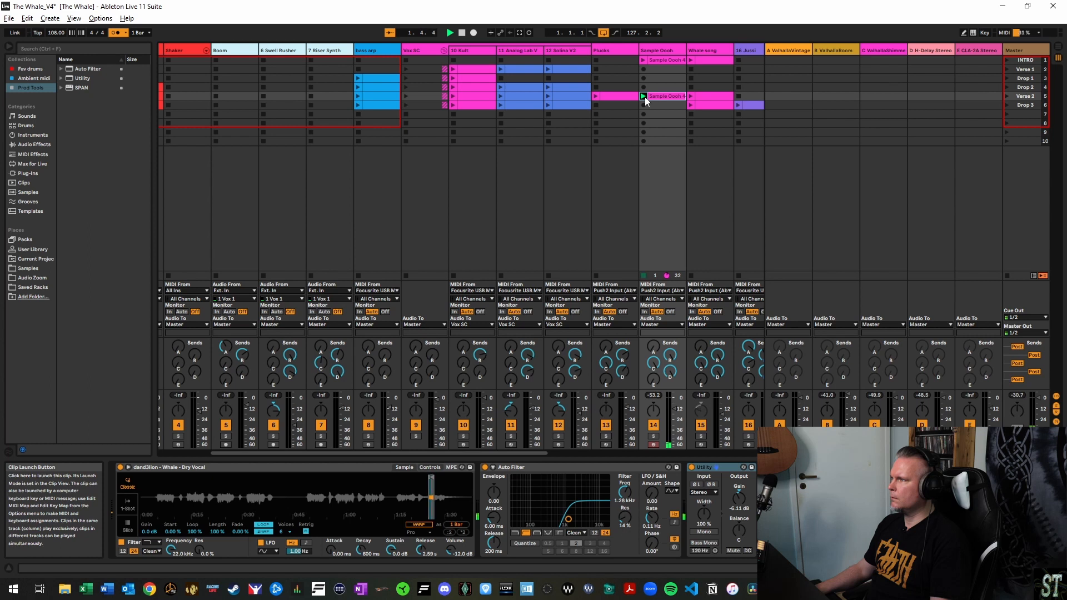
{"action": "left_click", "coordinate": [1006, 275]}
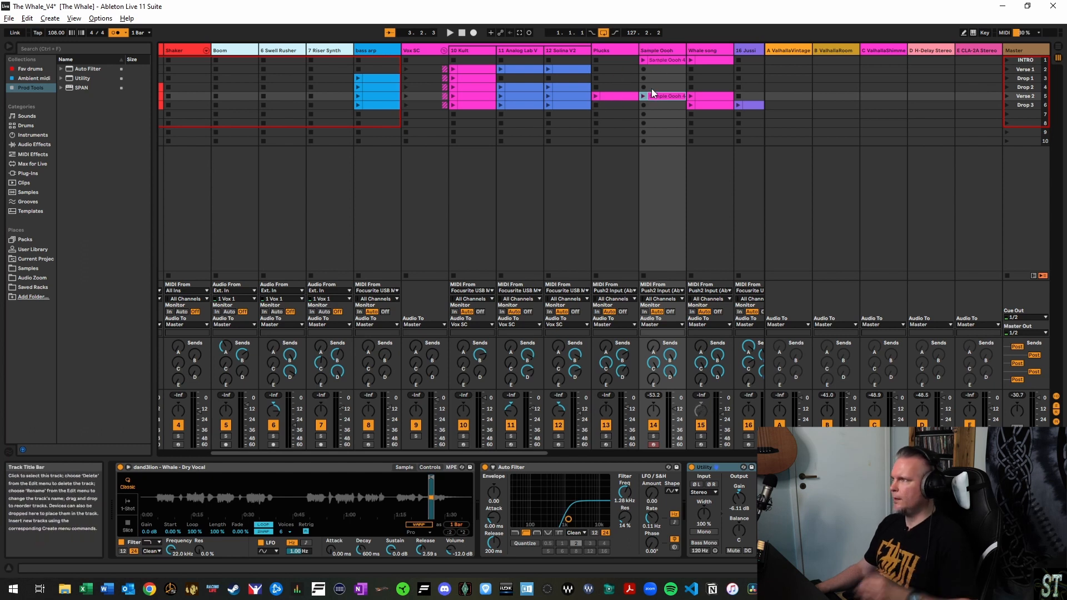
{"action": "left_click", "coordinate": [644, 50]}
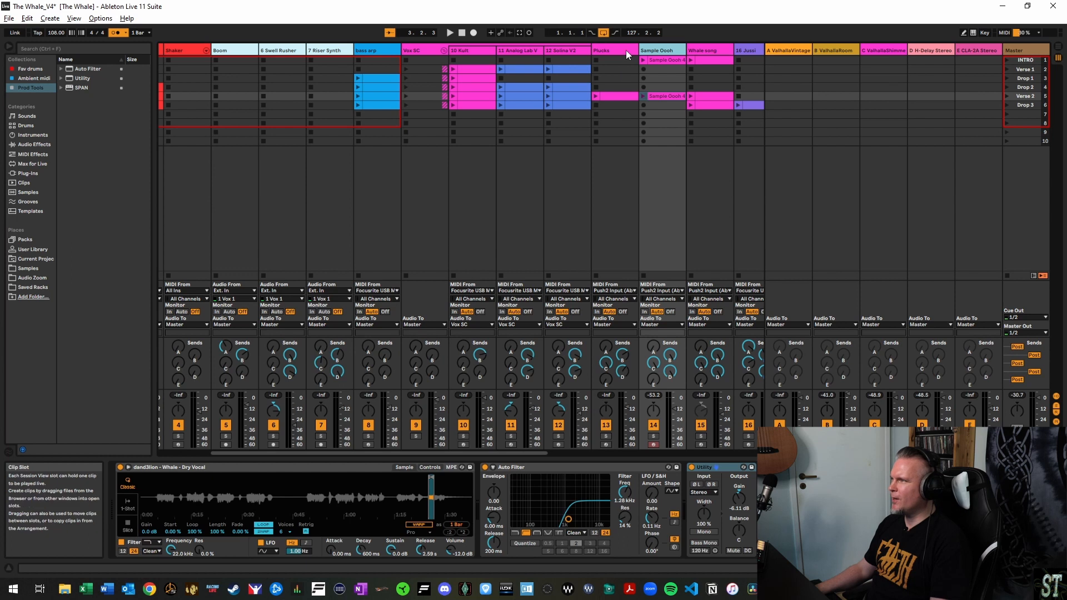
Play the Plucks track's Verse 2 clip and show its MIDI notes
{"action": "left_click", "coordinate": [611, 96]}
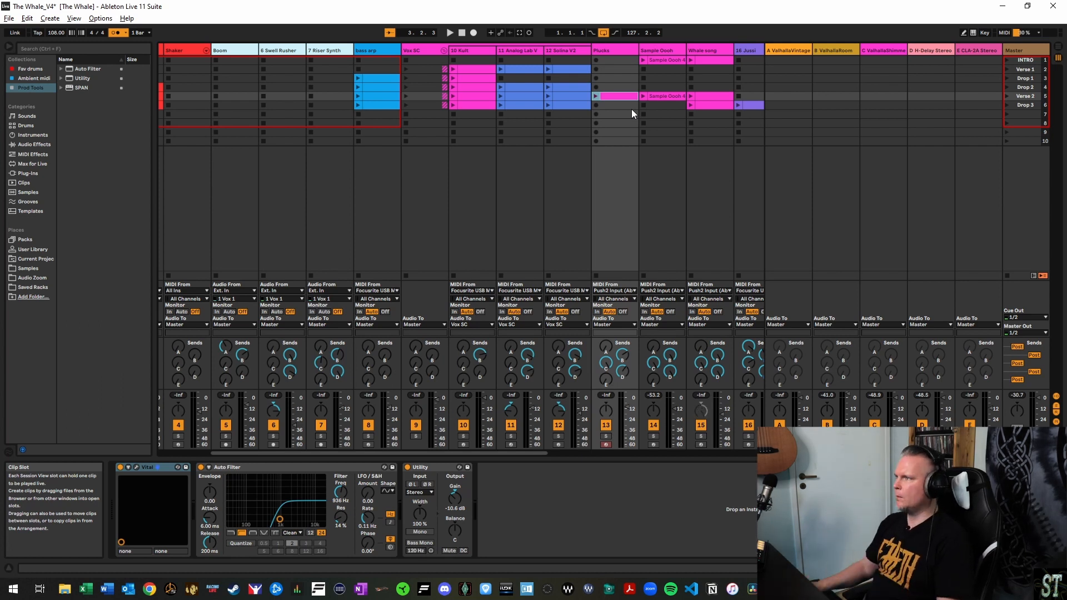
{"action": "left_click", "coordinate": [596, 95]}
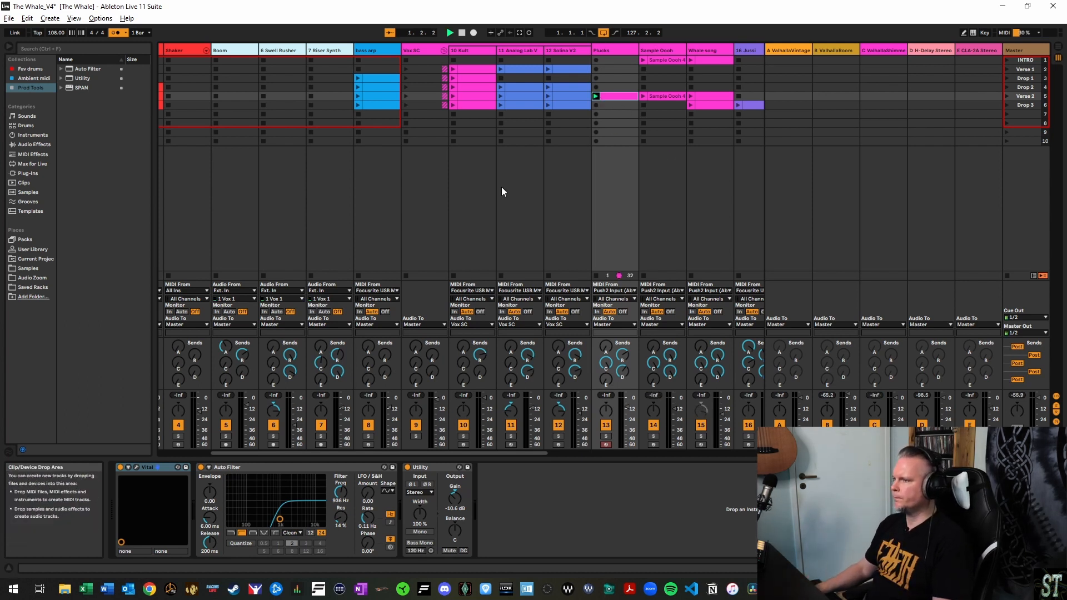
{"action": "double_click", "coordinate": [614, 98]}
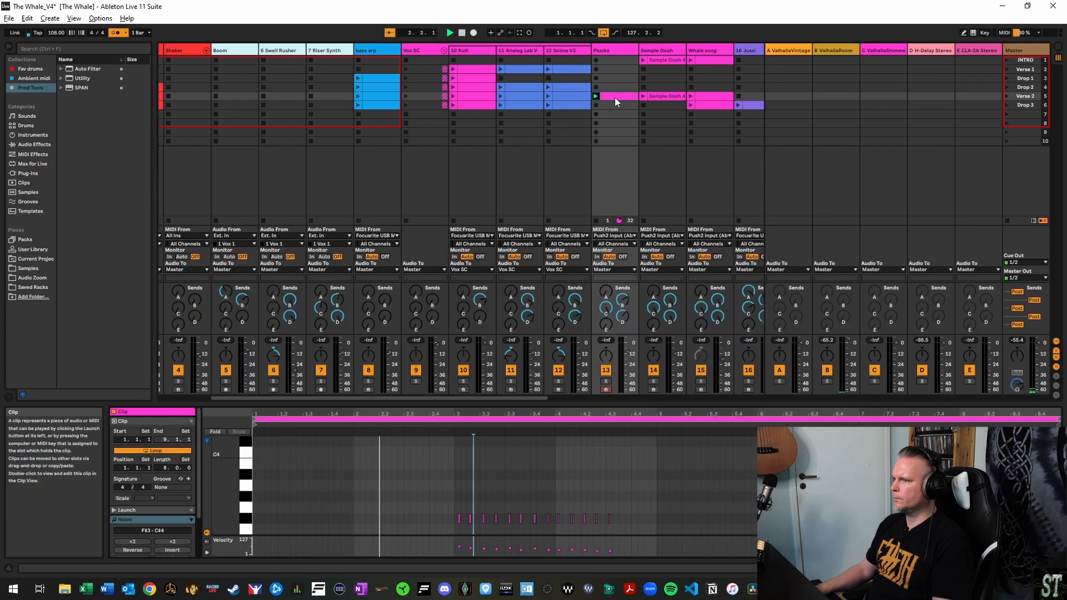
Inspect the Plucks track's Space Pluck 3 - evolving preset in the Vital window during playback, and close the window
{"action": "left_click", "coordinate": [620, 48]}
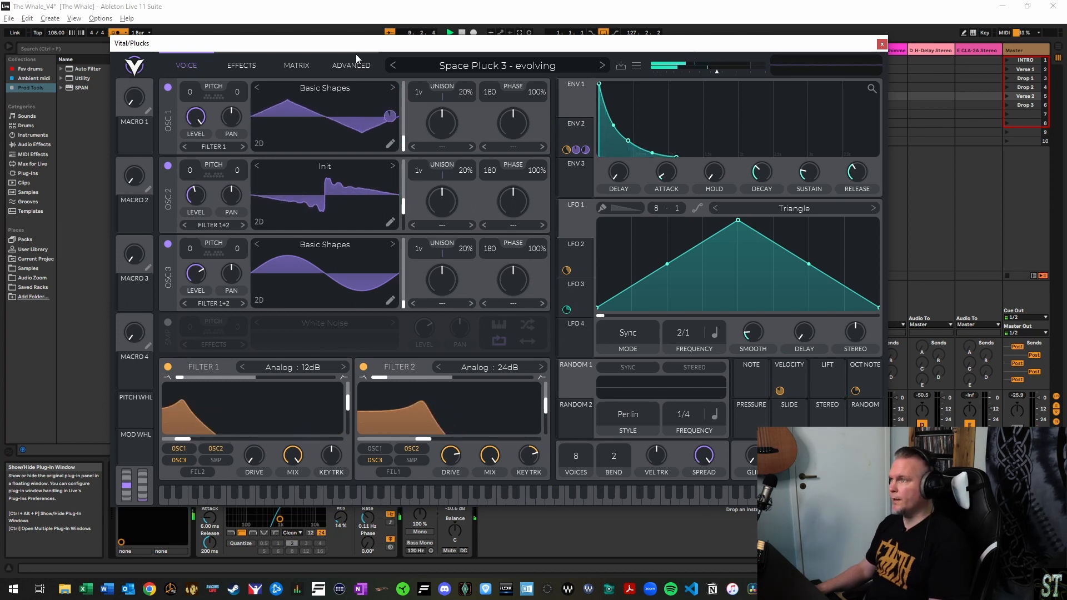
{"action": "left_click_drag", "start_coordinate": [344, 49], "coordinate": [316, 48]}
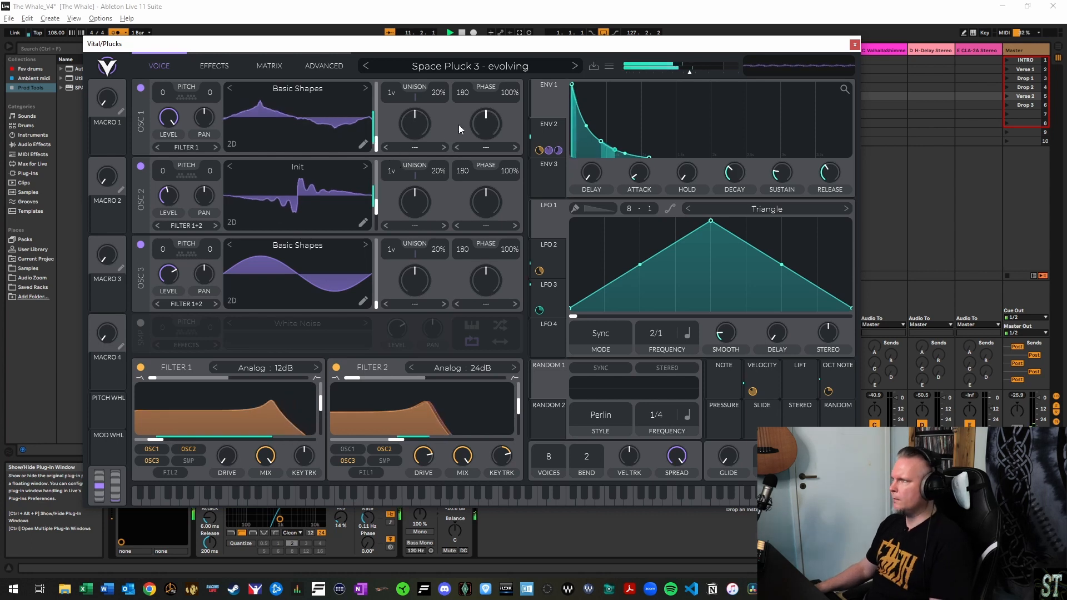
{"action": "left_click", "coordinate": [854, 44]}
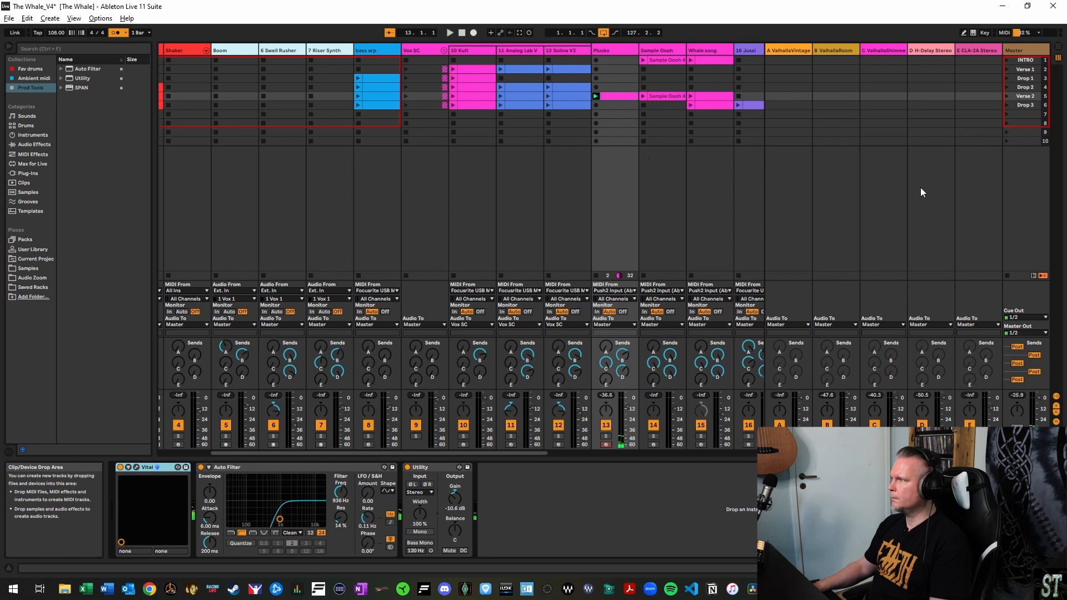
Play the Sample quickpan track's Verse 2 clip and show its MIDI notes
{"action": "scroll", "coordinate": [621, 98], "scroll_direction": "right", "scroll_amount": 6}
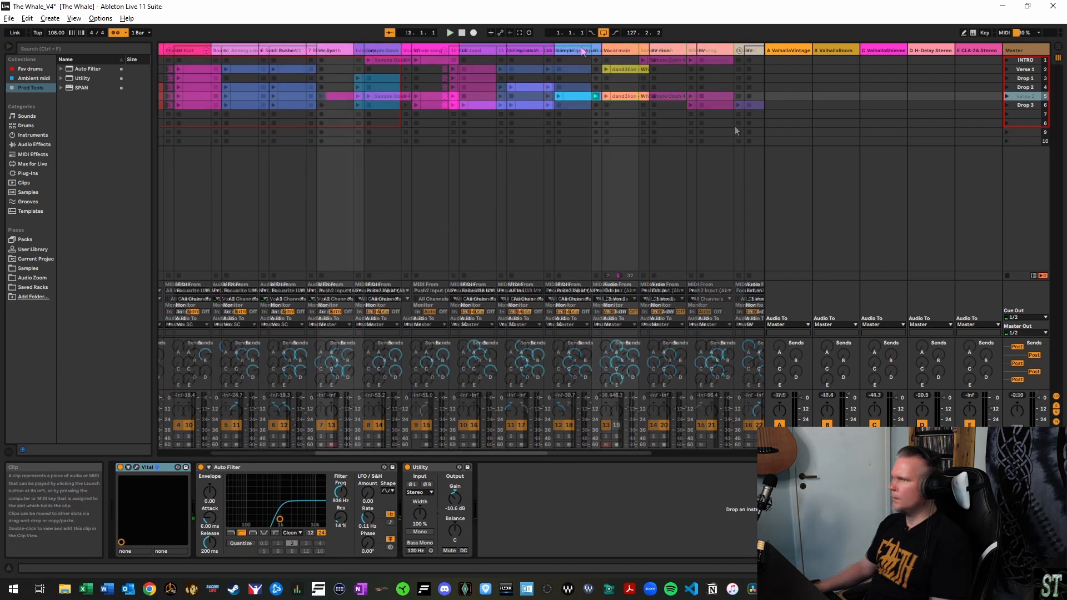
{"action": "left_click", "coordinate": [580, 47]}
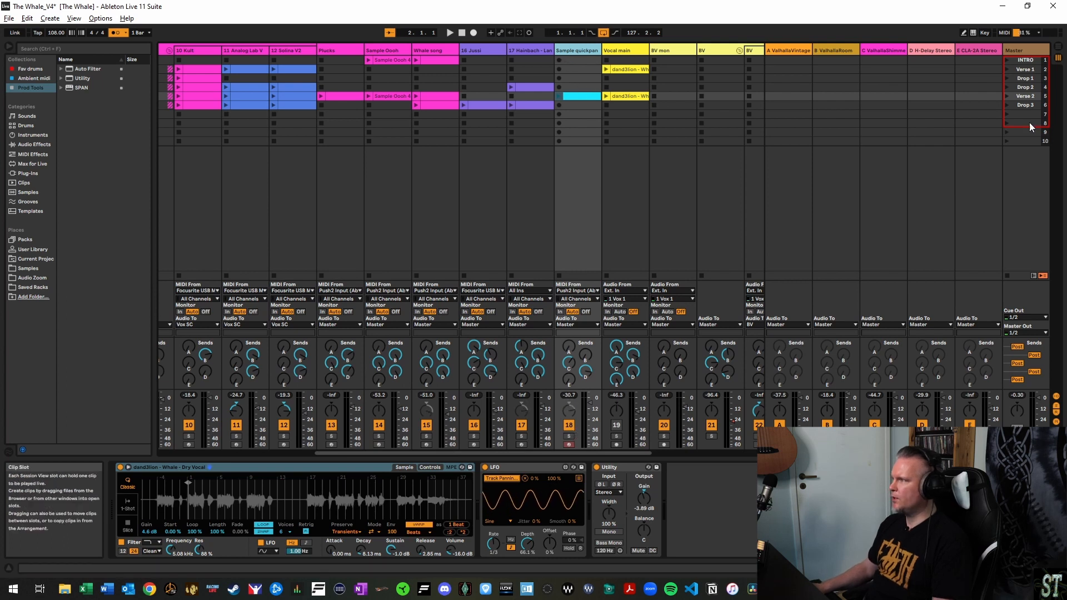
{"action": "left_click", "coordinate": [558, 95]}
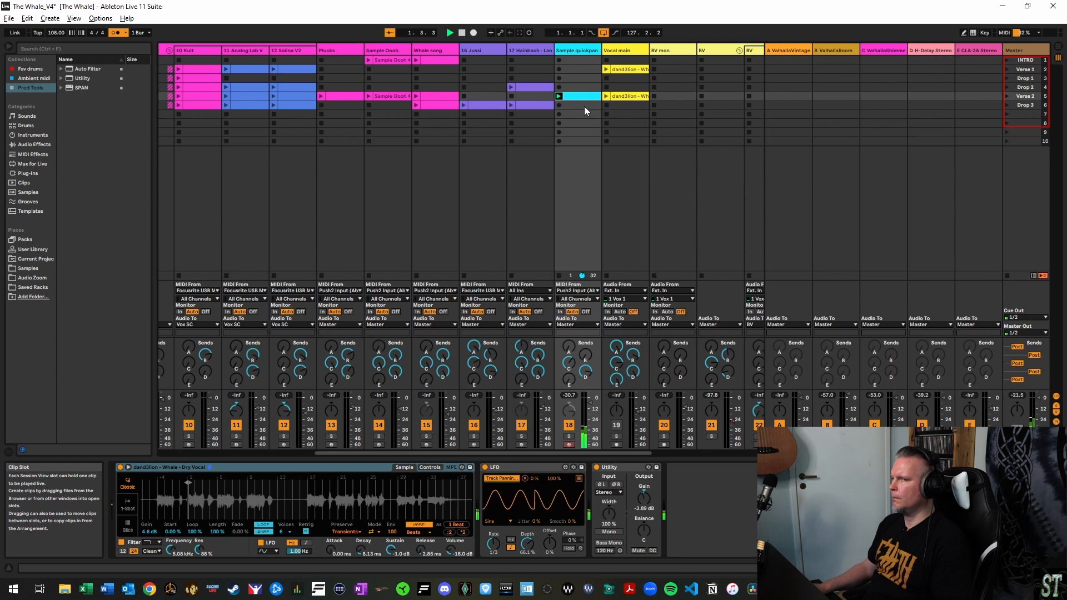
{"action": "left_click", "coordinate": [582, 95]}
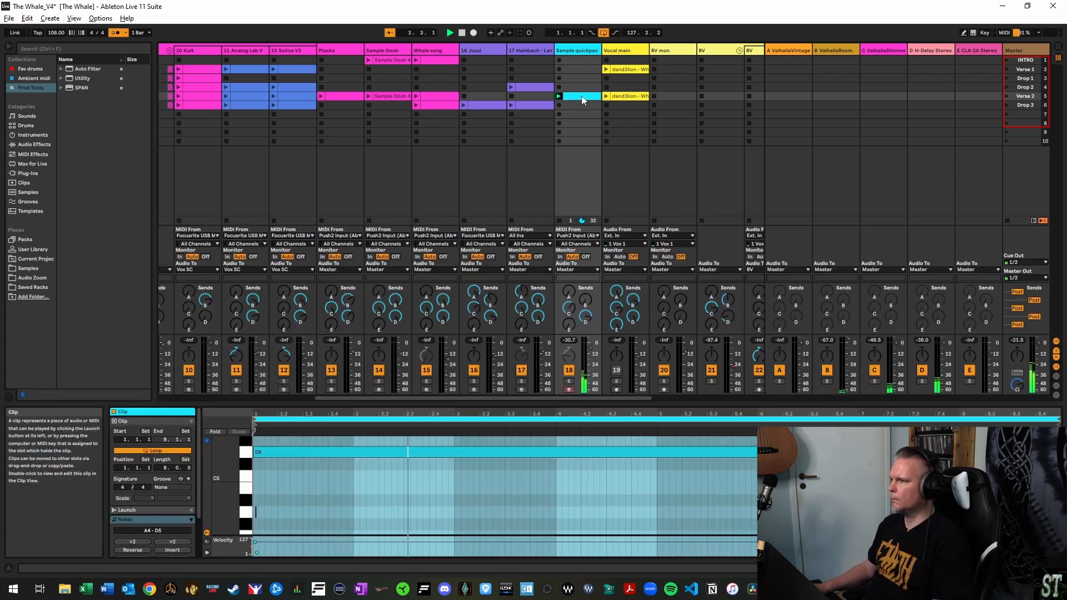
Show the Sample quickpan track's sampler, LFO and Utility devices, and stop playback and all clips
{"action": "left_click", "coordinate": [571, 49]}
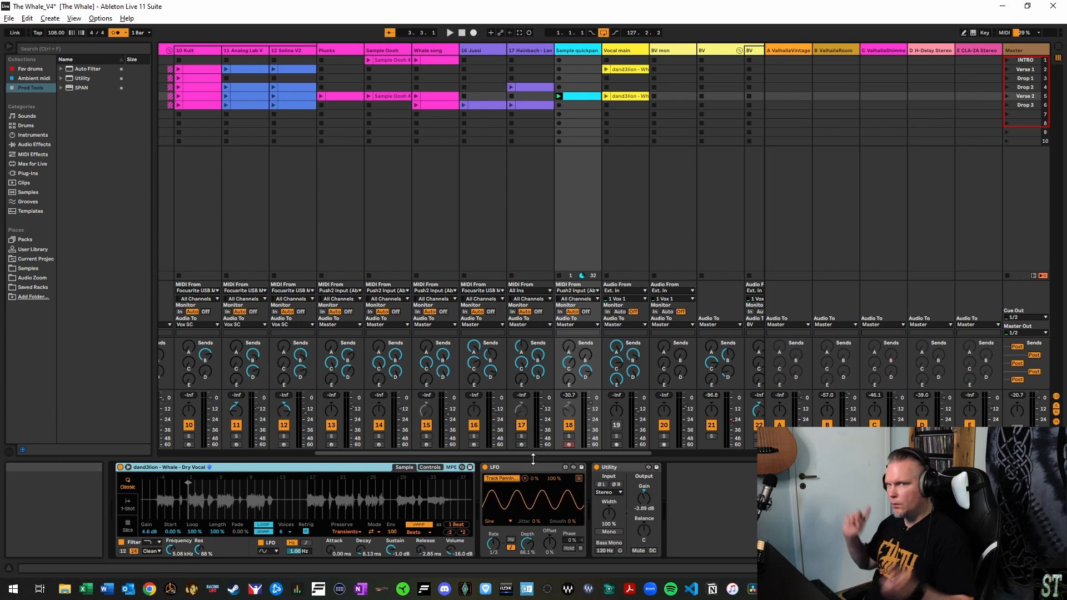
{"action": "key", "text": "space"}
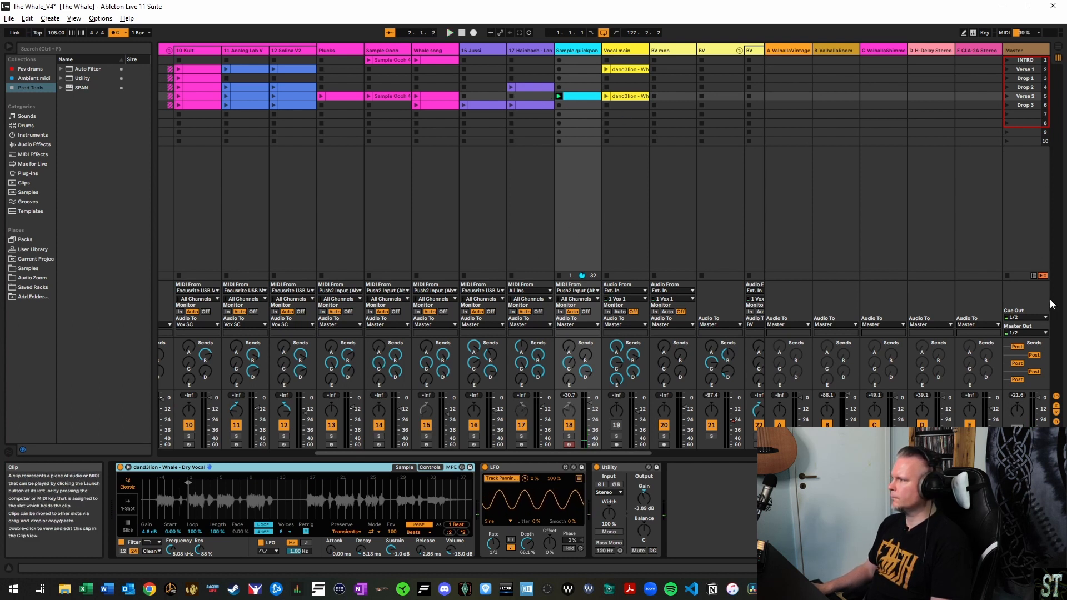
{"action": "left_click", "coordinate": [1007, 275]}
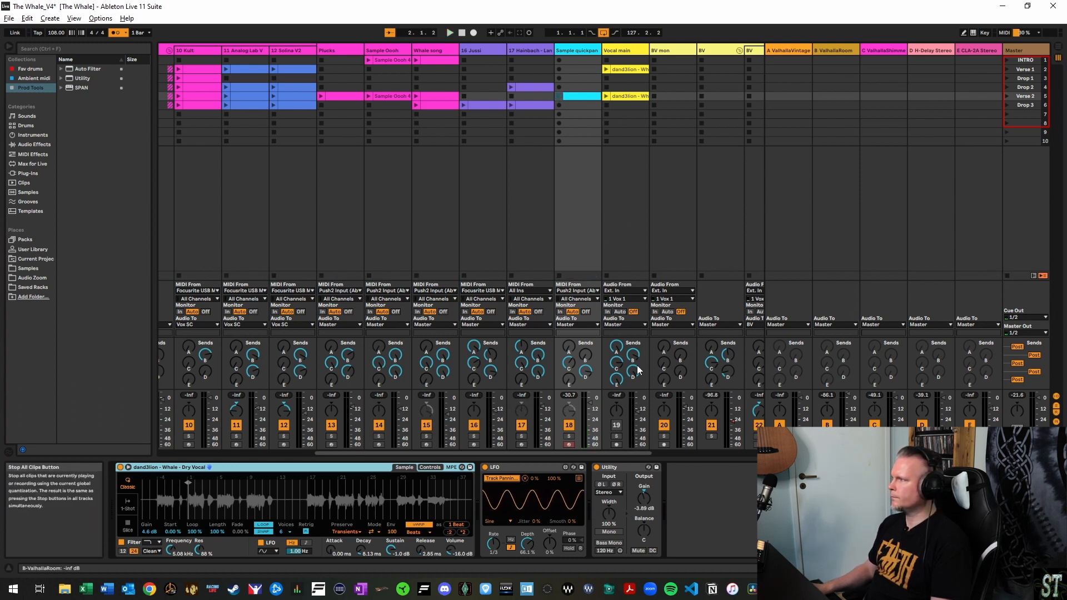
Launch the Verse 2 scene and view its playing clips back to the Kick track
{"action": "left_click", "coordinate": [1018, 107]}
{"action": "left_click", "coordinate": [1007, 97]}
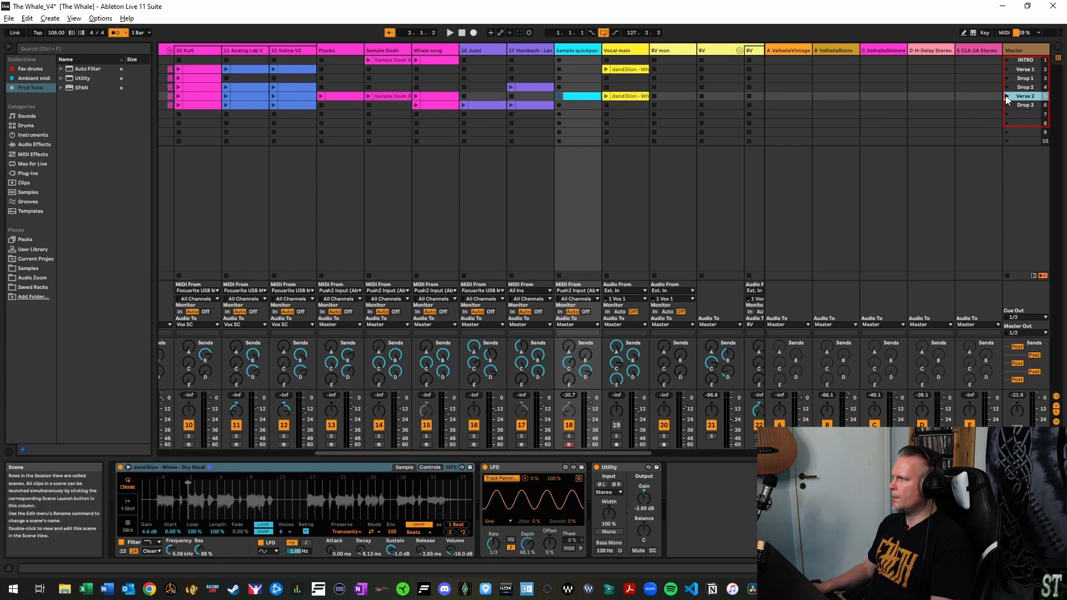
{"action": "left_click_drag", "start_coordinate": [577, 451], "coordinate": [315, 448]}
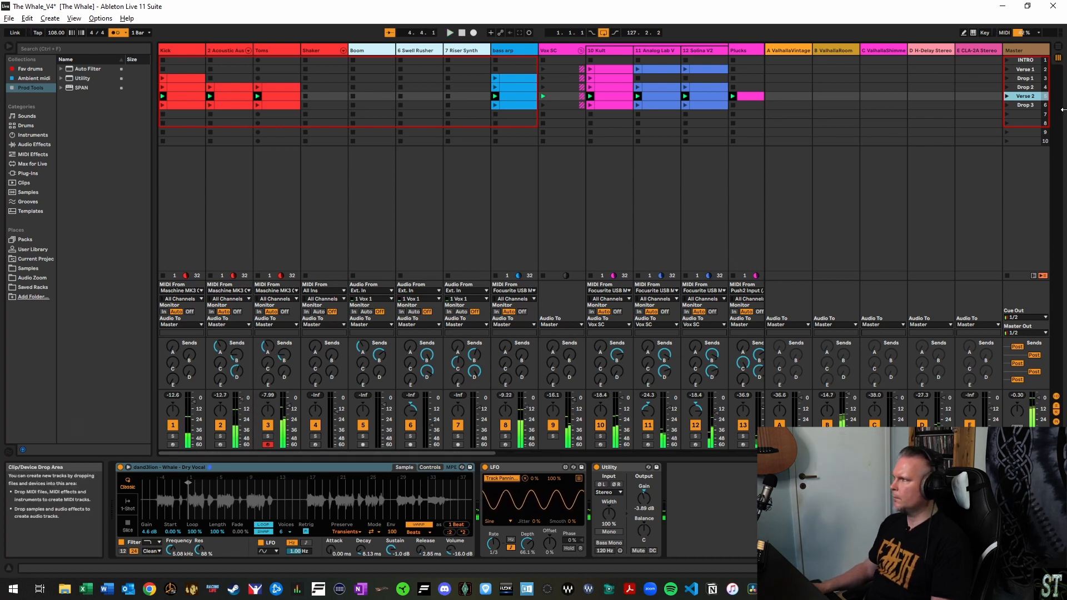
Select the Drop 3 scene and stop all clips
{"action": "left_click", "coordinate": [1026, 98]}
{"action": "left_click", "coordinate": [1026, 96]}
{"action": "left_click", "coordinate": [1023, 105]}
{"action": "left_click", "coordinate": [1024, 97]}
{"action": "left_click", "coordinate": [1024, 105]}
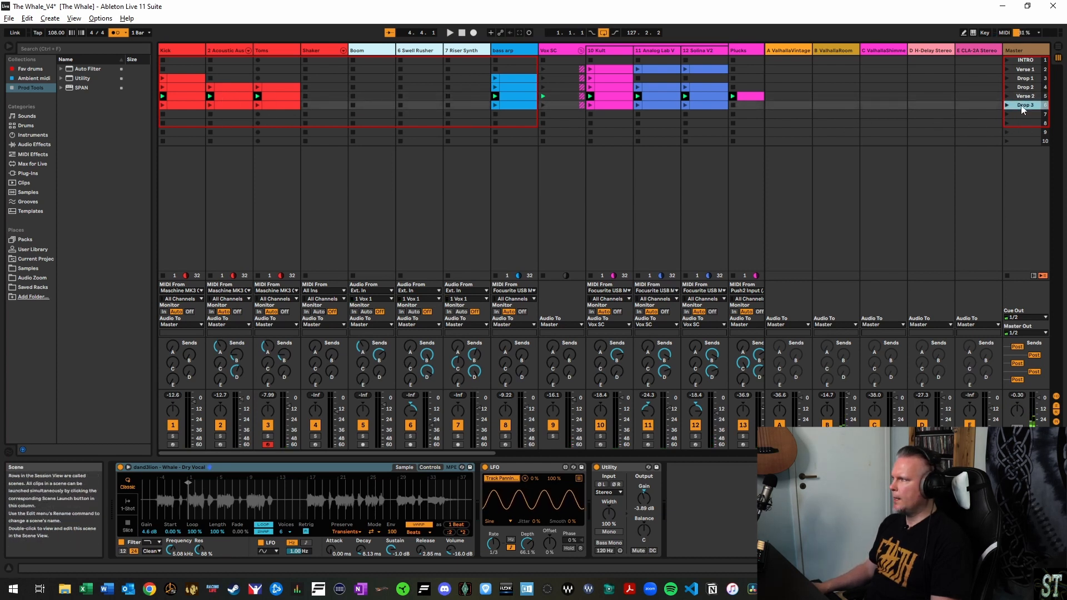
{"action": "left_click", "coordinate": [1007, 275]}
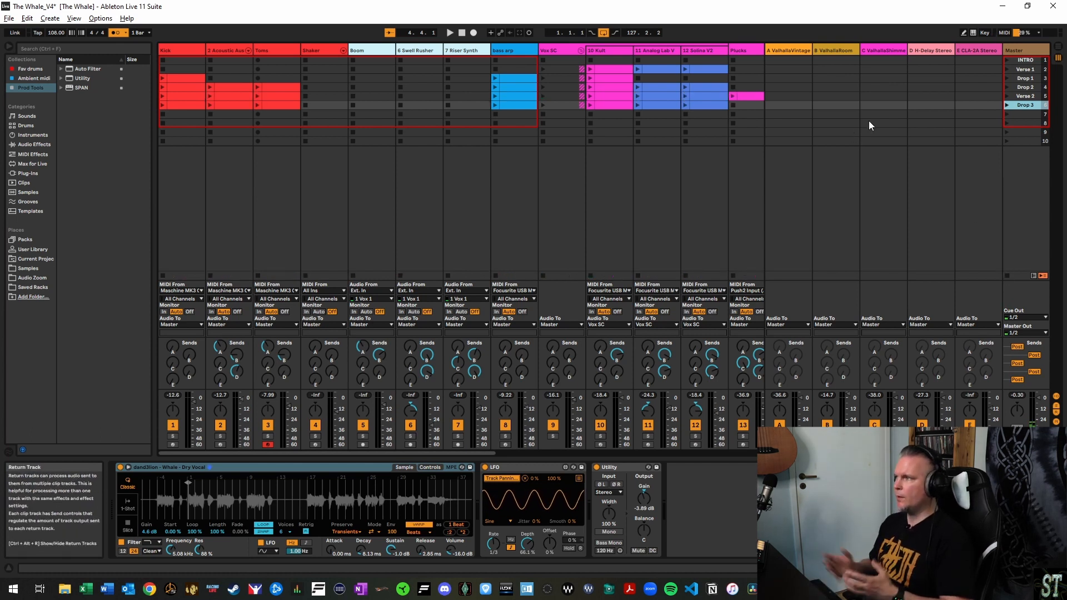
Select the Hainbach track's Drop 2 clip, show the track's devices, and arm the track for live playing
{"action": "left_click_drag", "start_coordinate": [444, 453], "coordinate": [599, 466]}
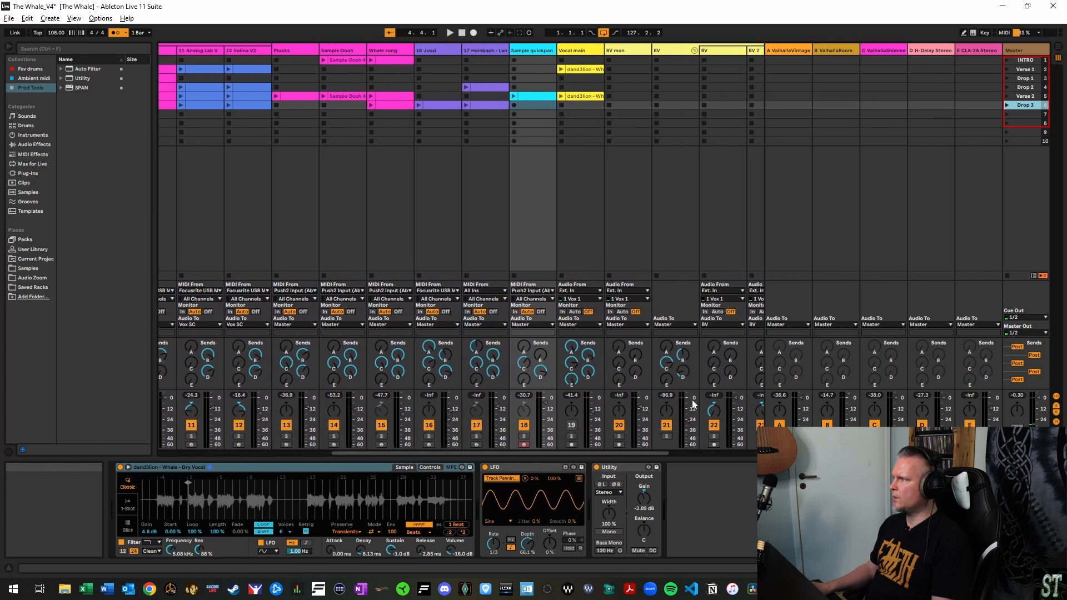
{"action": "left_click", "coordinate": [1026, 88]}
{"action": "left_click", "coordinate": [1028, 105]}
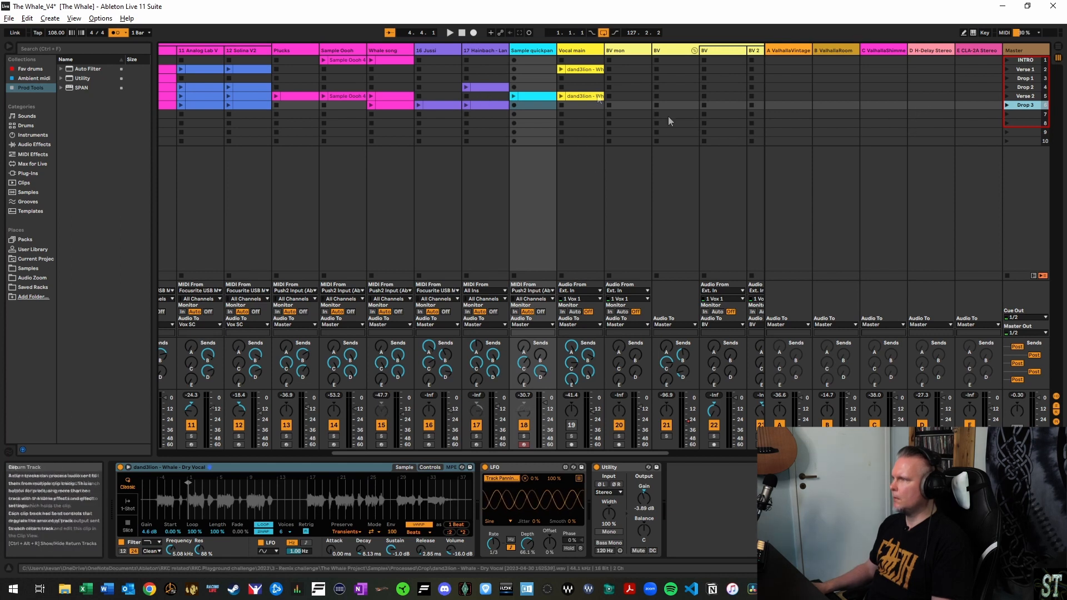
{"action": "left_click", "coordinate": [496, 87]}
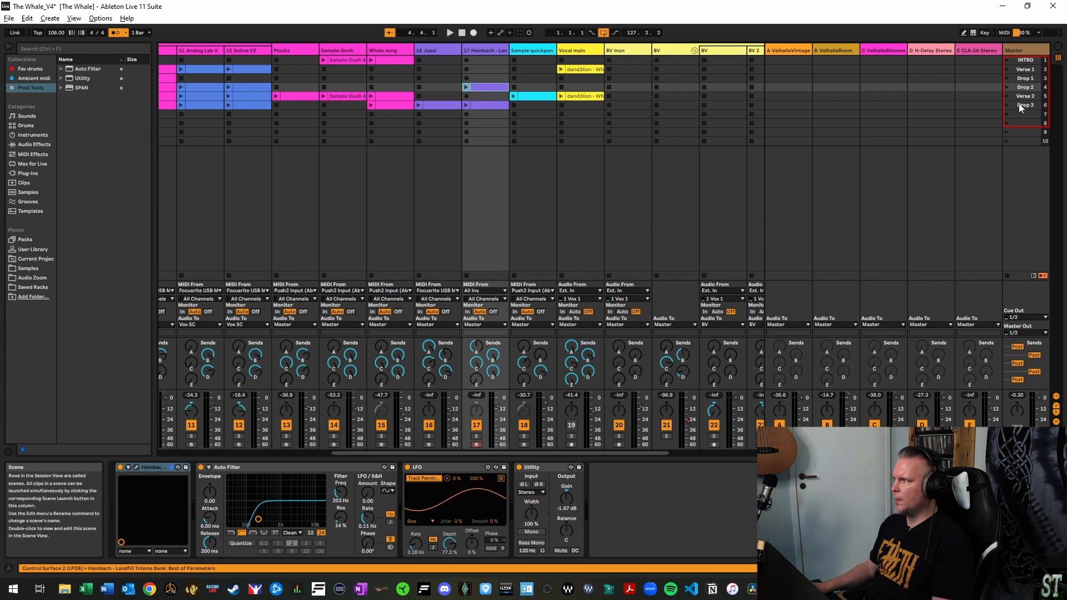
{"action": "left_click", "coordinate": [491, 47]}
{"action": "left_click", "coordinate": [476, 445]}
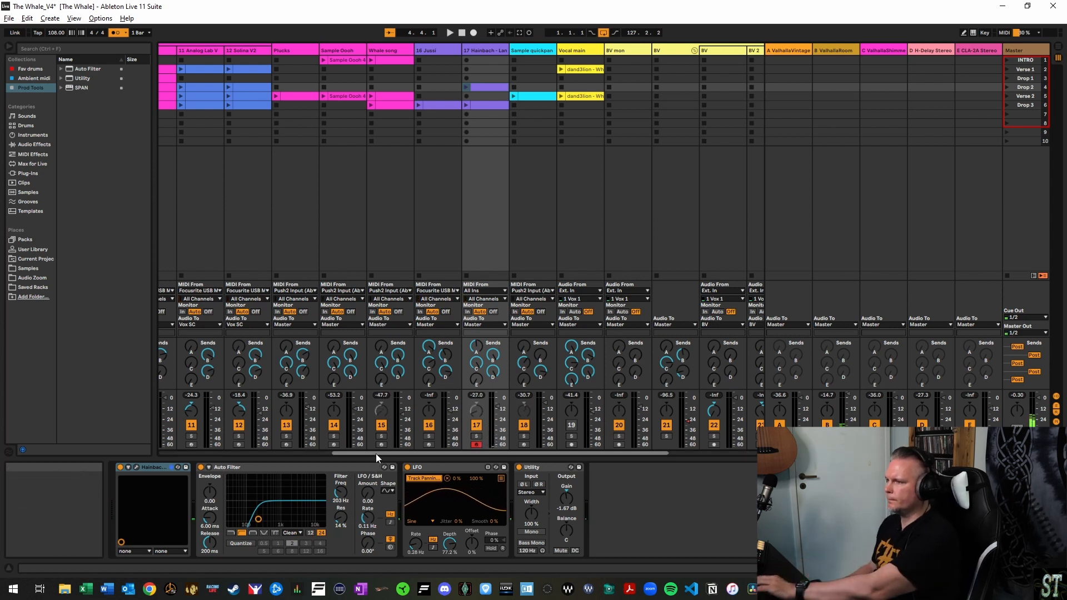
{"action": "left_click_drag", "start_coordinate": [375, 453], "coordinate": [138, 452]}
{"action": "left_click_drag", "start_coordinate": [282, 456], "coordinate": [446, 460]}
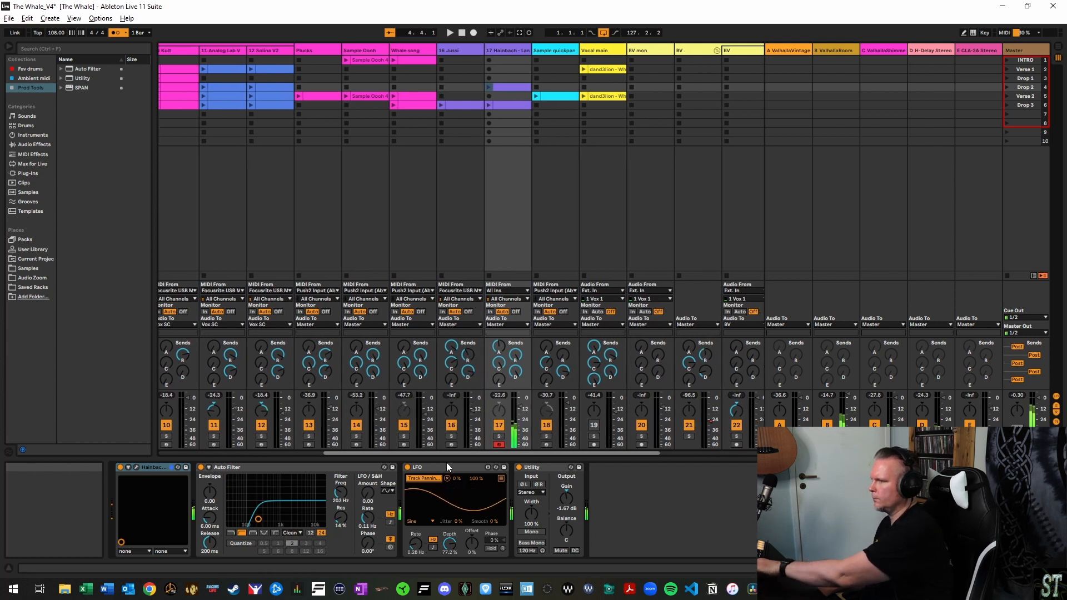
Show the Hainbach track's LFO and the Jussi track's devices, play the Hainbach track's Drop 2 clip, and stop all clips
{"action": "left_click_drag", "start_coordinate": [446, 463], "coordinate": [441, 465]}
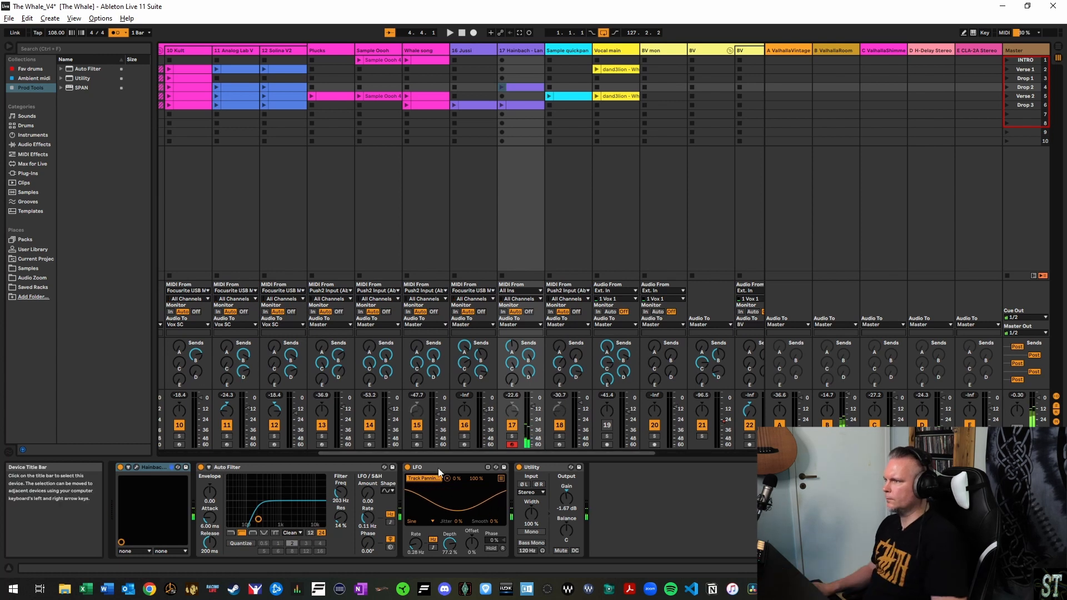
{"action": "left_click_drag", "start_coordinate": [513, 452], "coordinate": [546, 452]}
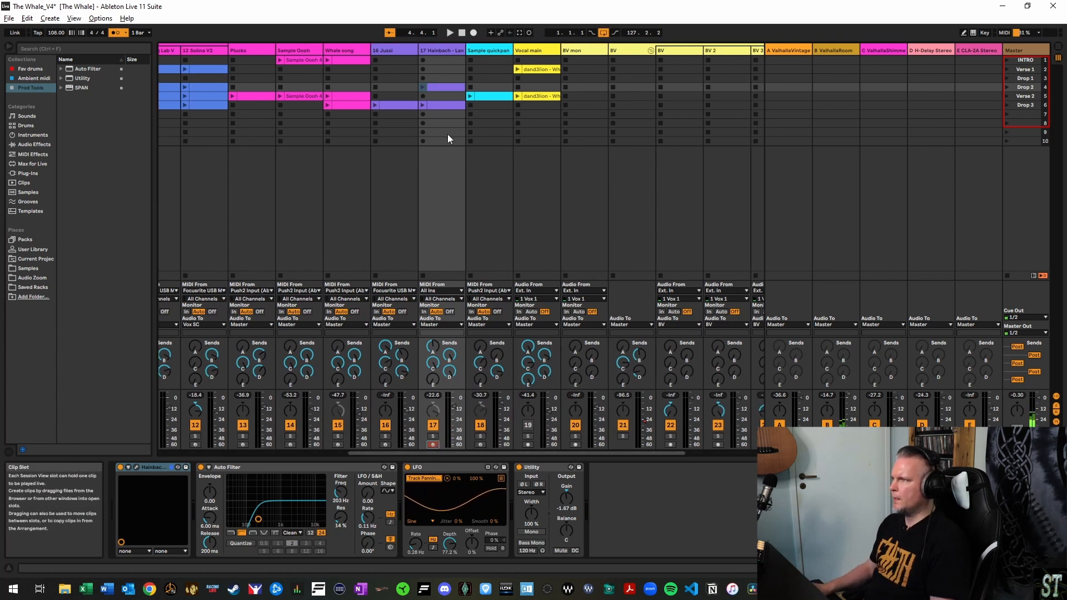
{"action": "left_click", "coordinate": [390, 52]}
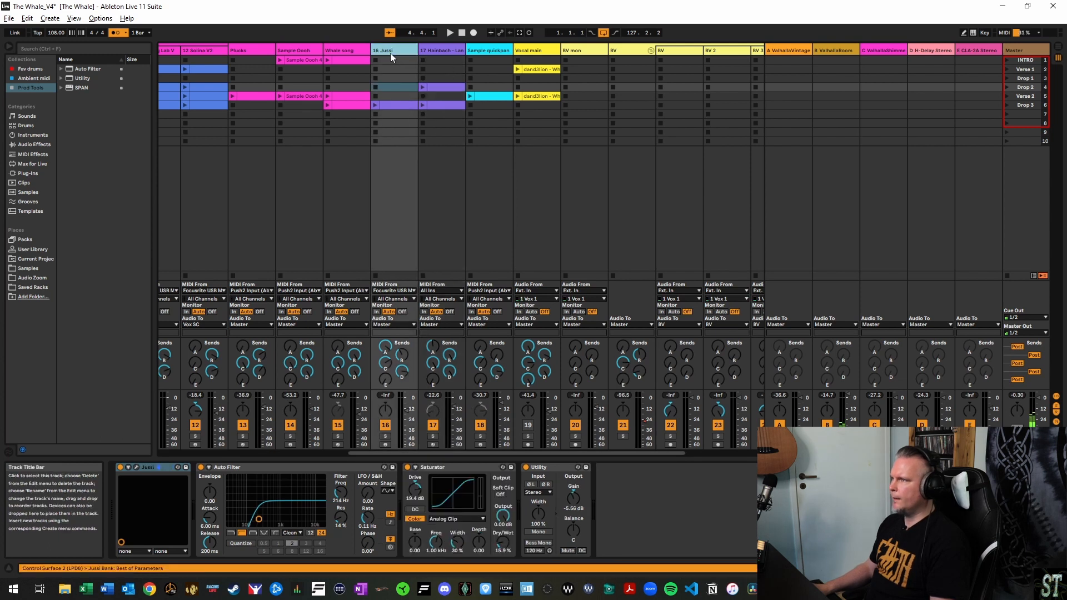
{"action": "left_click", "coordinate": [422, 87]}
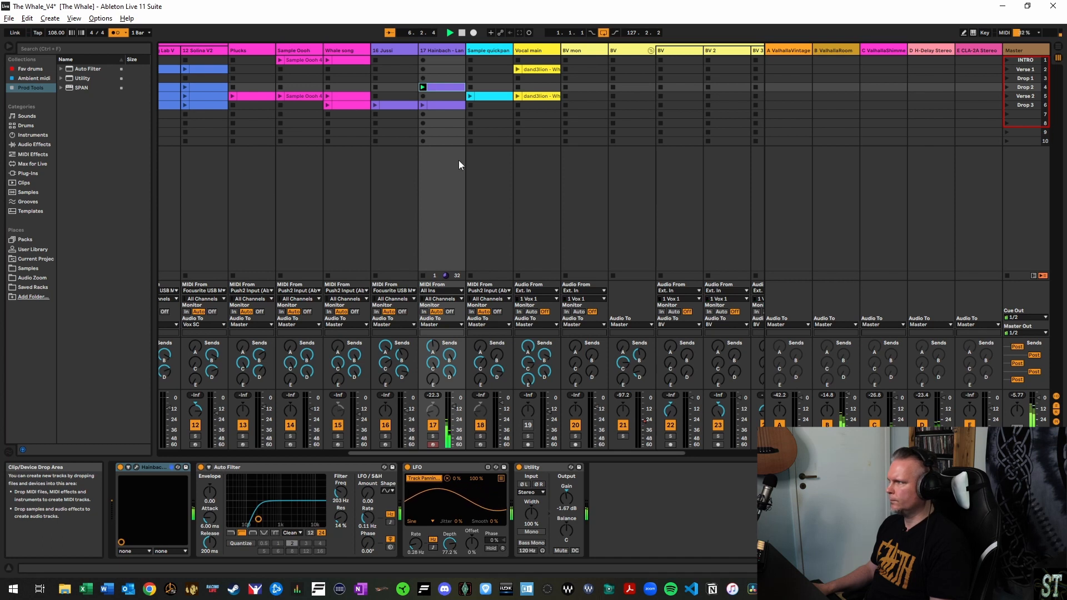
{"action": "left_click", "coordinate": [1007, 276]}
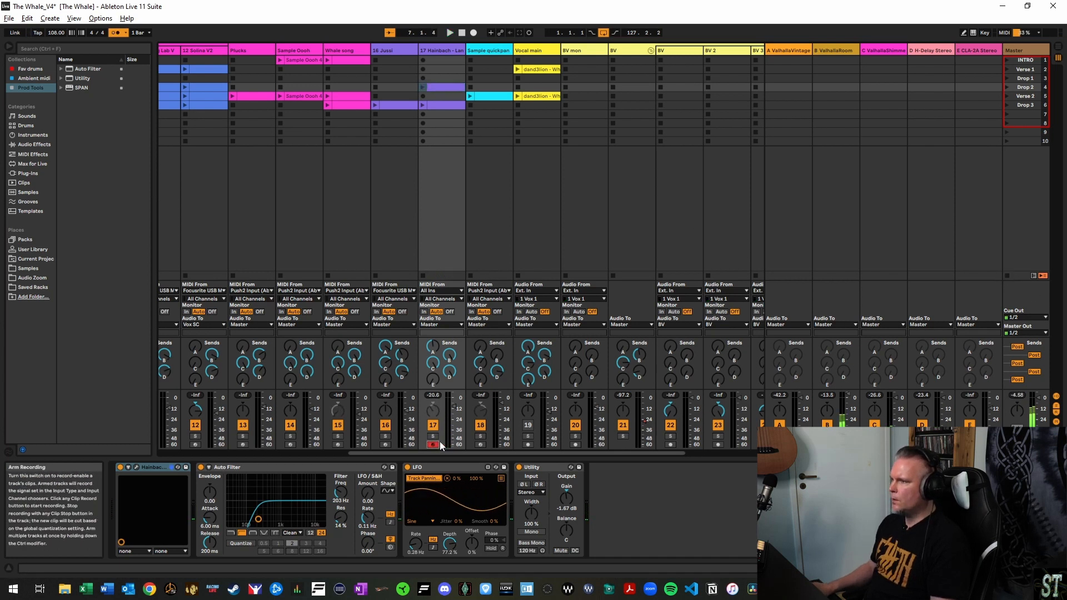
Select the Drop 3 scene, arm the Jussi track, and play its Jussi vocal synthesizer live with the plug-in window open, closing it when done
{"action": "left_click", "coordinate": [1025, 105]}
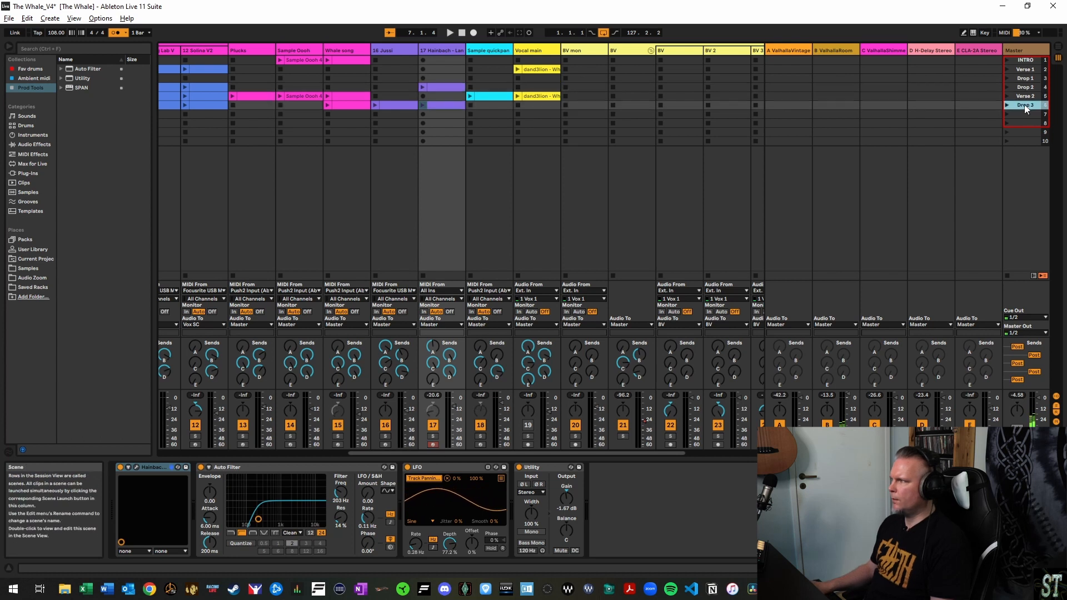
{"action": "left_click", "coordinate": [392, 51]}
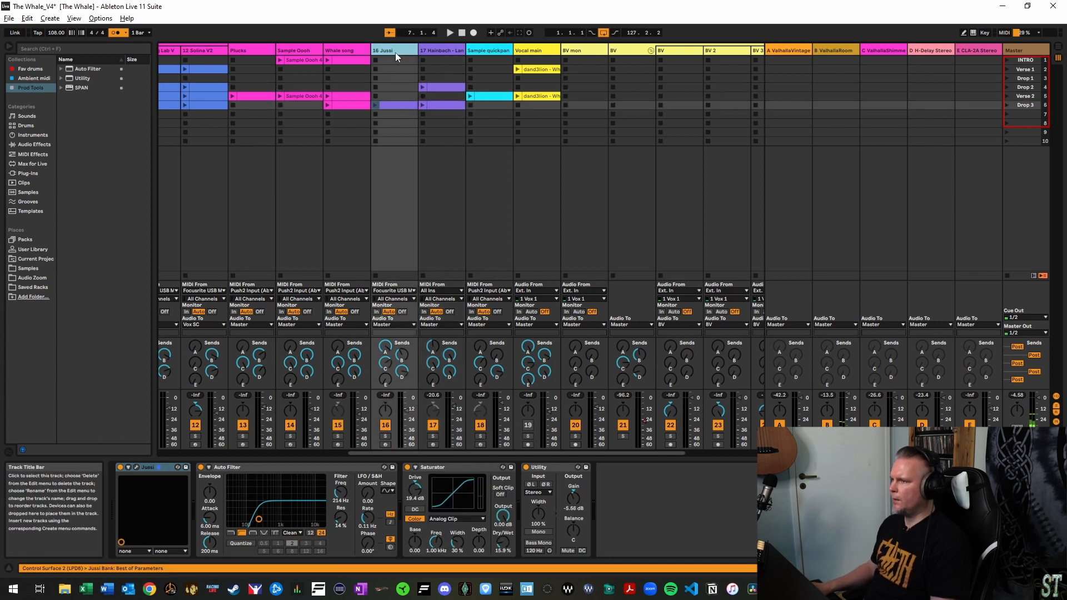
{"action": "left_click", "coordinate": [385, 444]}
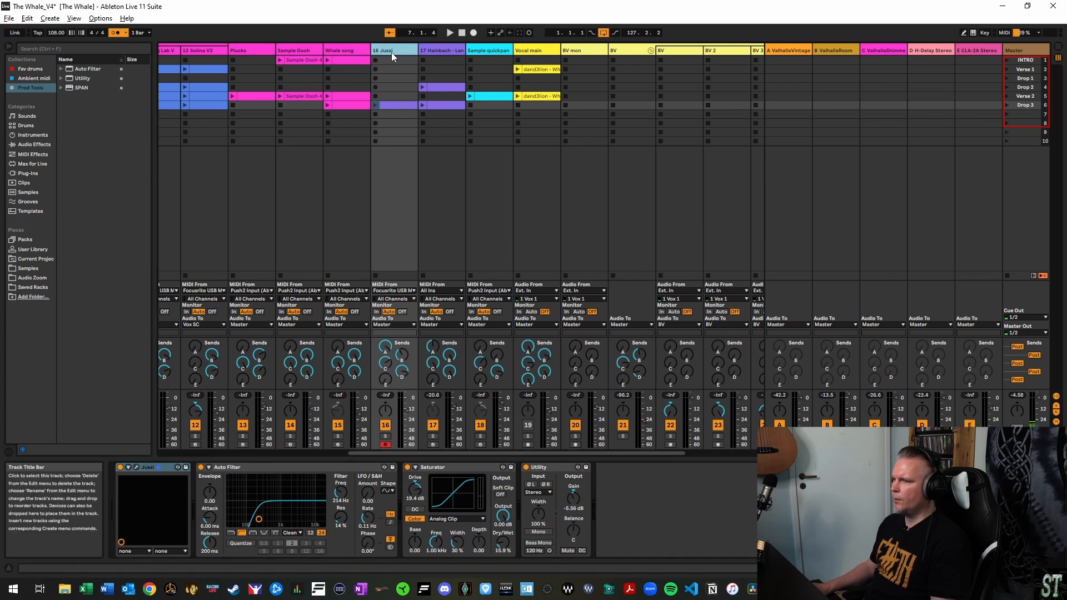
{"action": "left_click", "coordinate": [137, 469]}
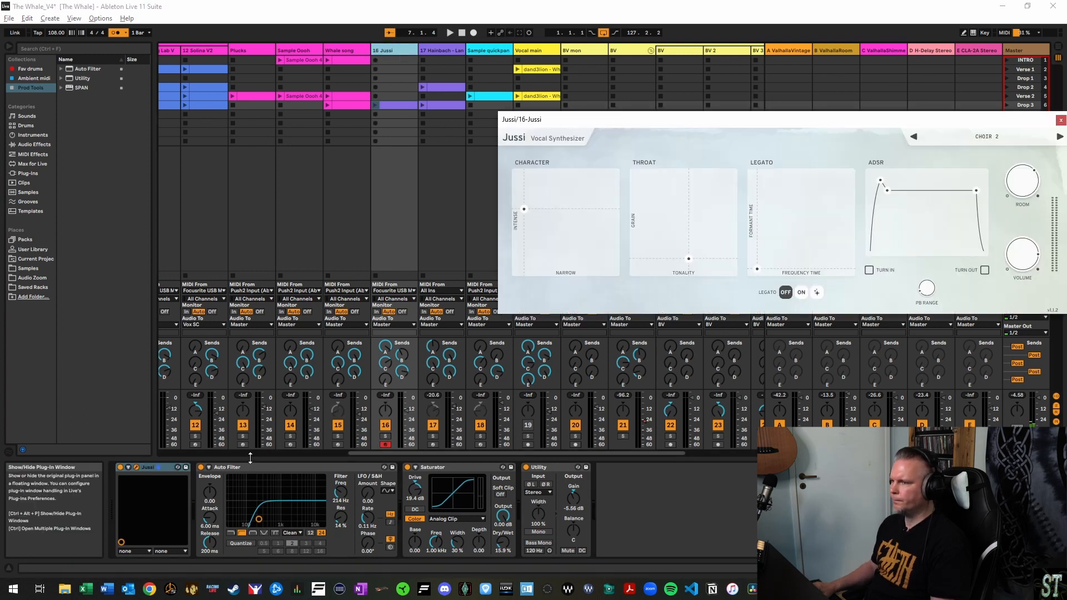
{"action": "left_click_drag", "start_coordinate": [674, 122], "coordinate": [321, 110]}
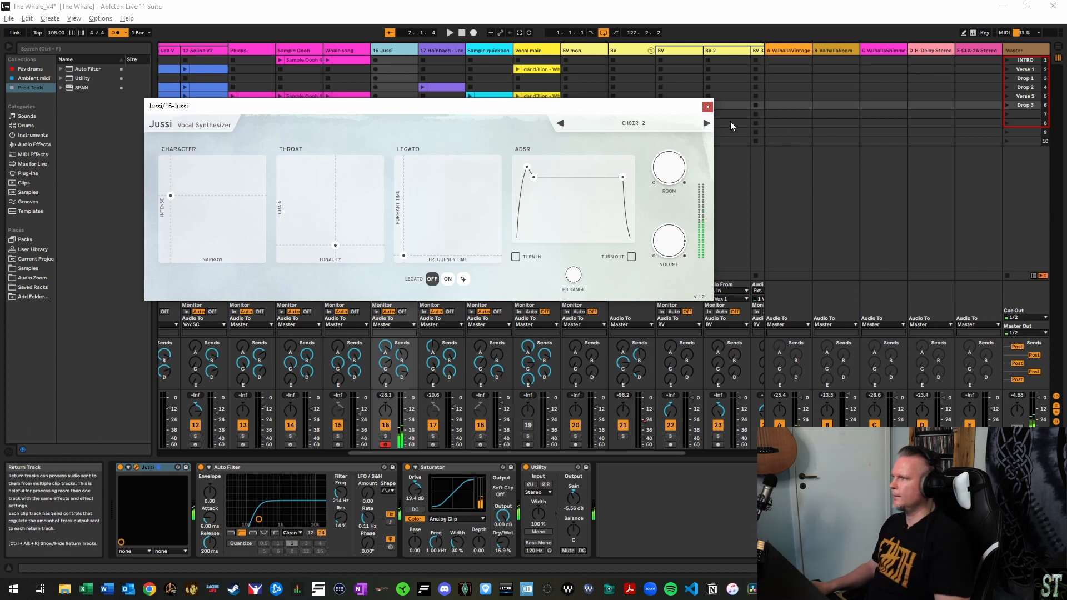
{"action": "left_click", "coordinate": [707, 107]}
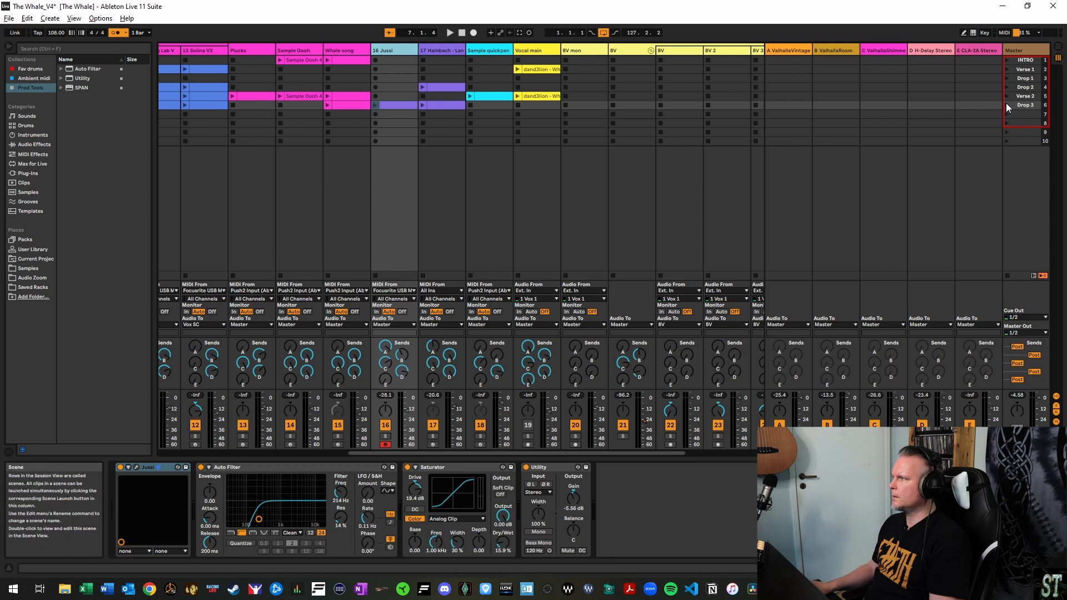
Launch the Drop 3 scene with the Jussi and Hainbach tracks soloed, unsolo both, and view the playing clips back to the Kick track
{"action": "left_click", "coordinate": [385, 436]}
{"action": "left_click", "coordinate": [434, 435], "text": "ctrl"}
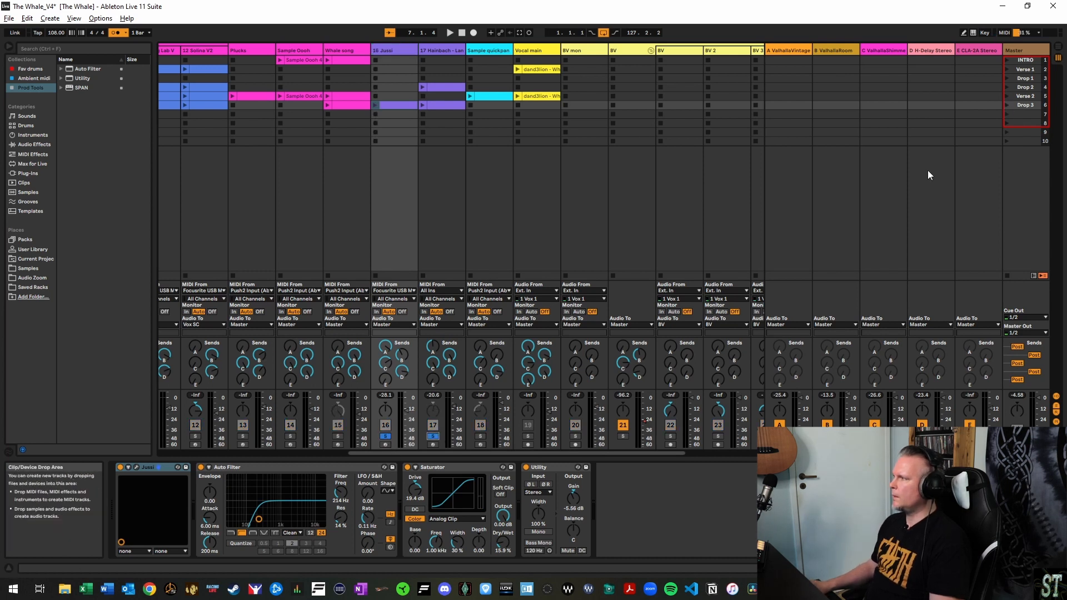
{"action": "left_click", "coordinate": [1006, 105]}
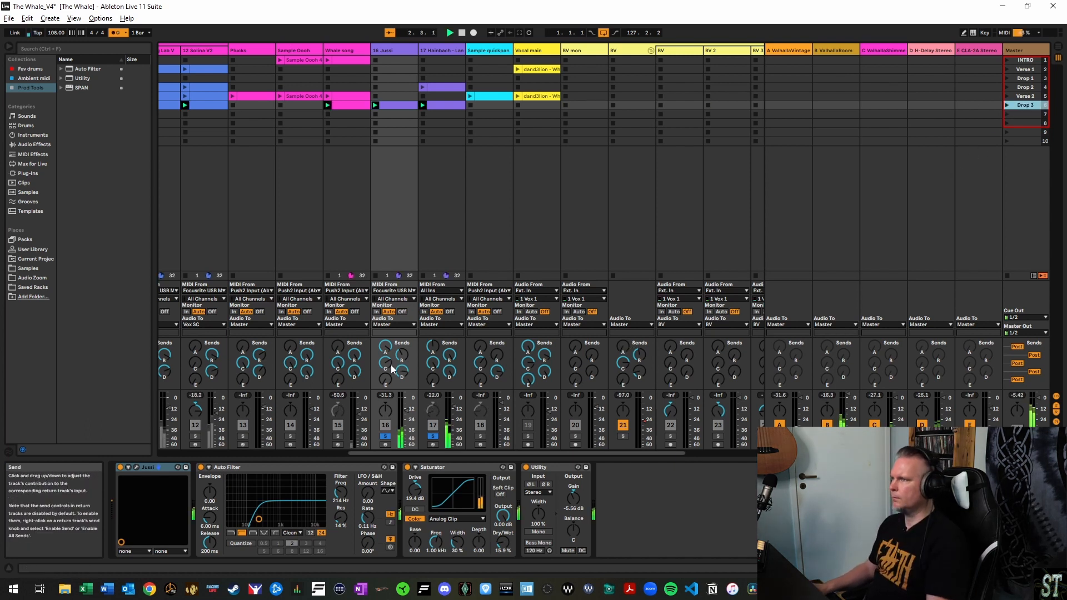
{"action": "left_click", "coordinate": [385, 437]}
{"action": "left_click", "coordinate": [433, 437]}
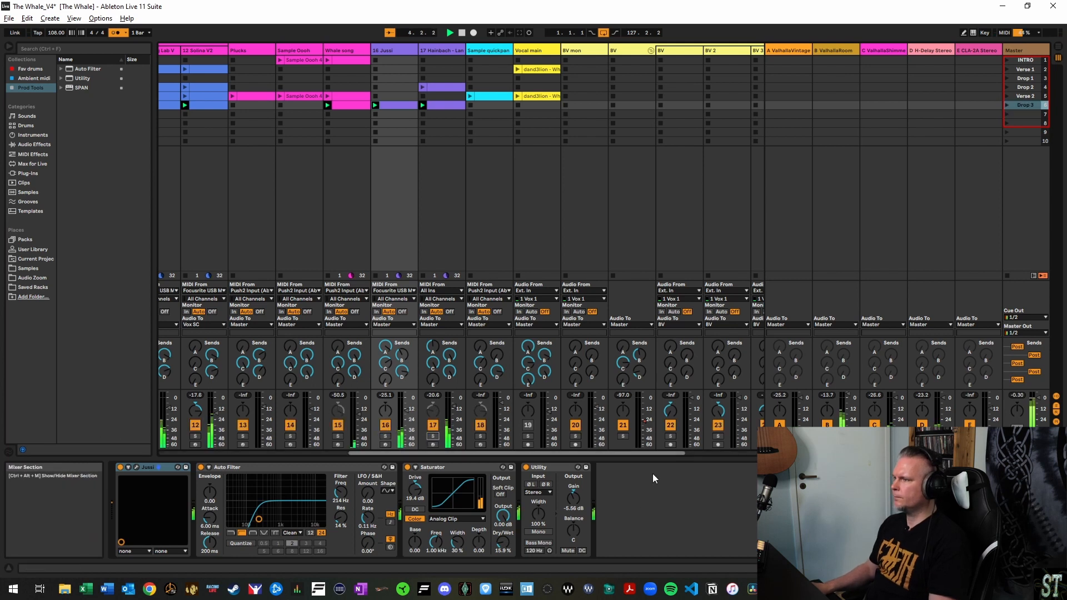
{"action": "left_click_drag", "start_coordinate": [591, 453], "coordinate": [283, 448]}
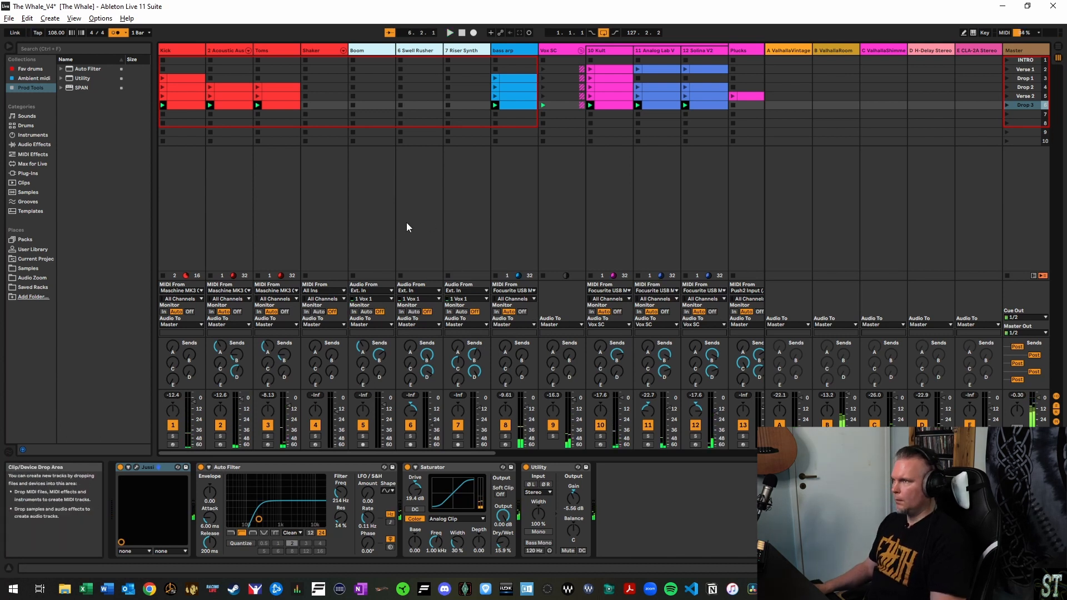
Switch to Arrangement View, return all tracks to arrangement playback, and reset the song position to the start
{"action": "key", "text": "Tab"}
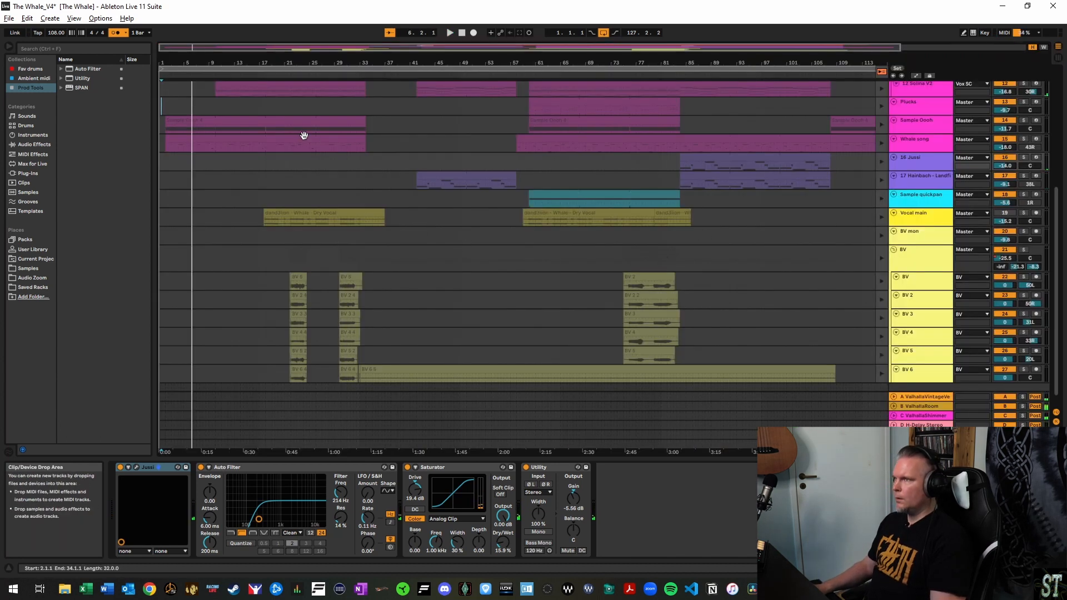
{"action": "left_click", "coordinate": [882, 71]}
{"action": "key", "text": "Home"}
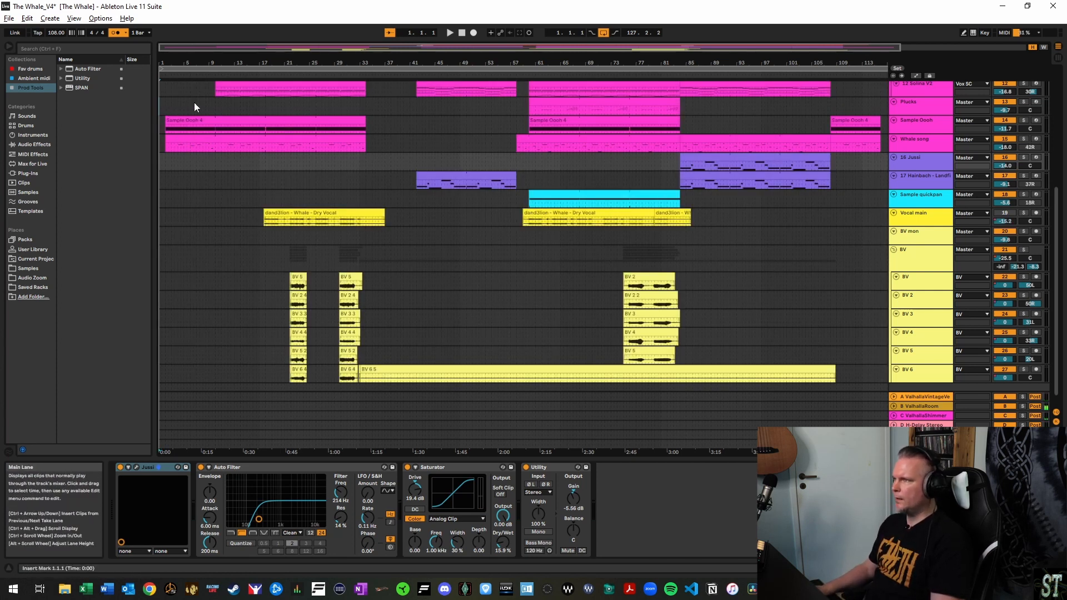
Show the arrangement's Acoustic Australia, Toms and Shaker tracks with their devices, and the Swell Rusher track just before its clip
{"action": "scroll", "coordinate": [278, 158], "scroll_direction": "up", "scroll_amount": 2}
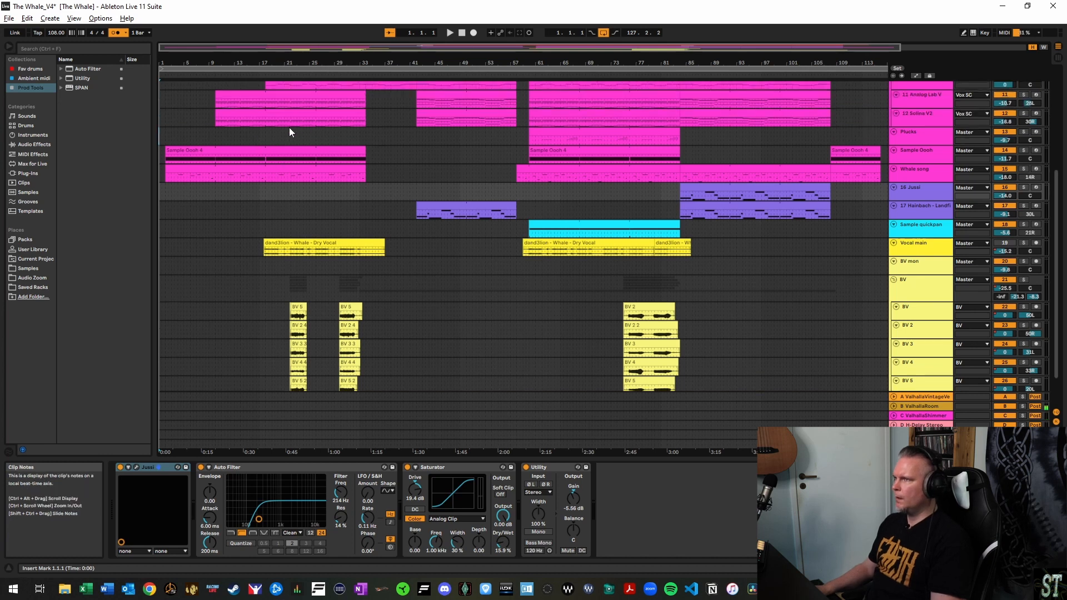
{"action": "scroll", "coordinate": [289, 128], "scroll_direction": "up", "scroll_amount": 2}
{"action": "scroll", "coordinate": [195, 132], "scroll_direction": "up", "scroll_amount": 2}
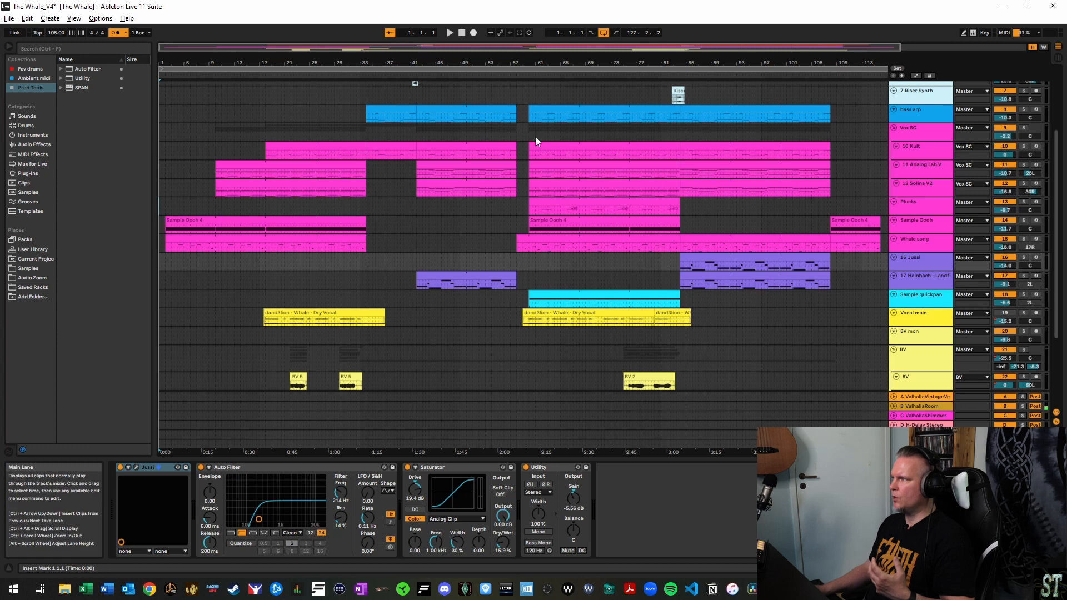
{"action": "scroll", "coordinate": [924, 110], "scroll_direction": "up", "scroll_amount": 6}
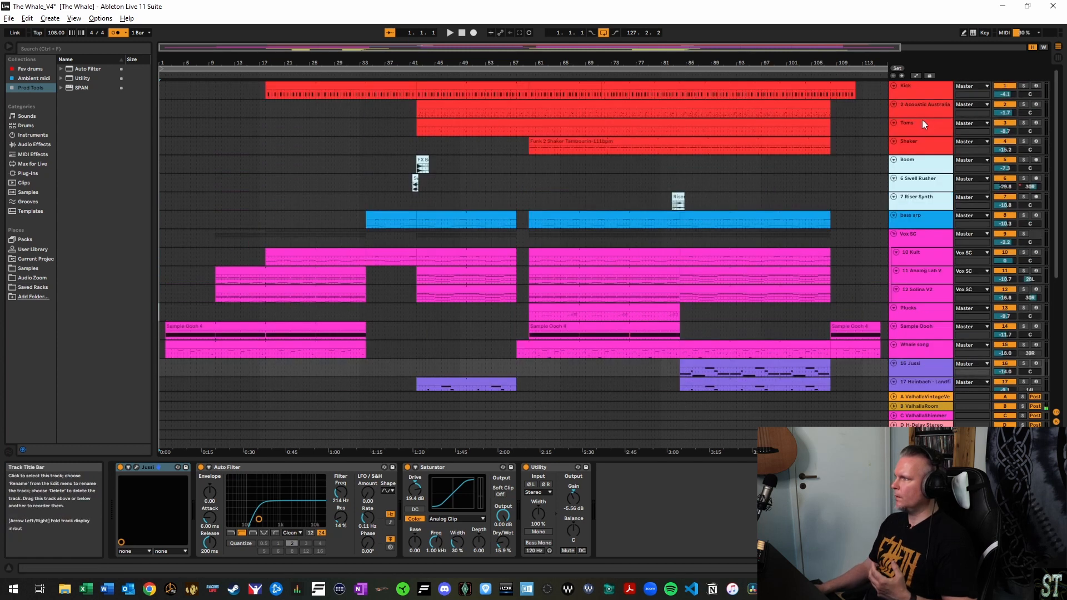
{"action": "left_click", "coordinate": [922, 109]}
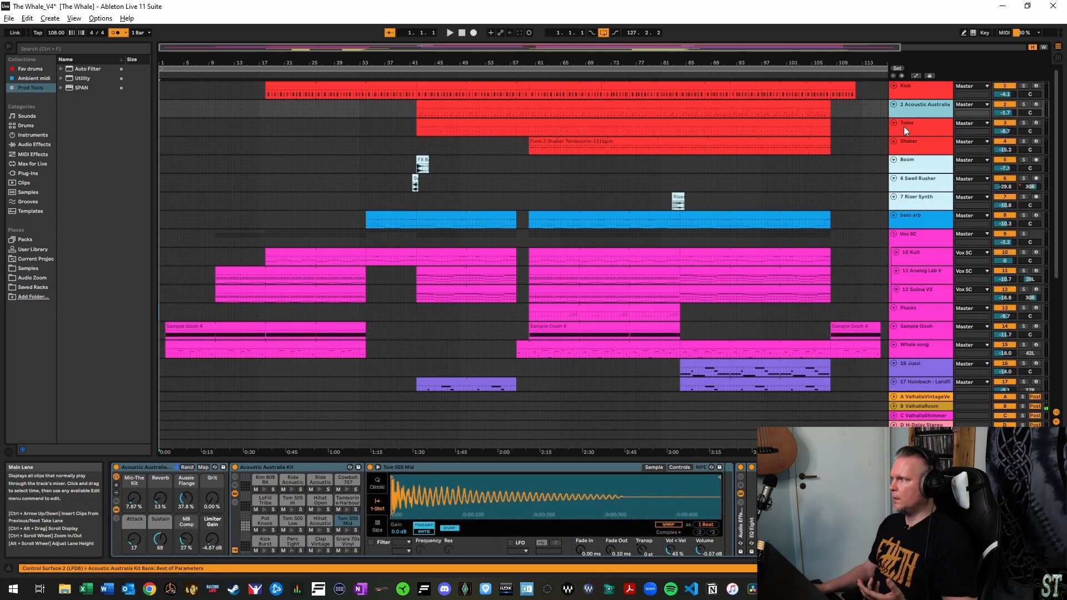
{"action": "left_click", "coordinate": [920, 132]}
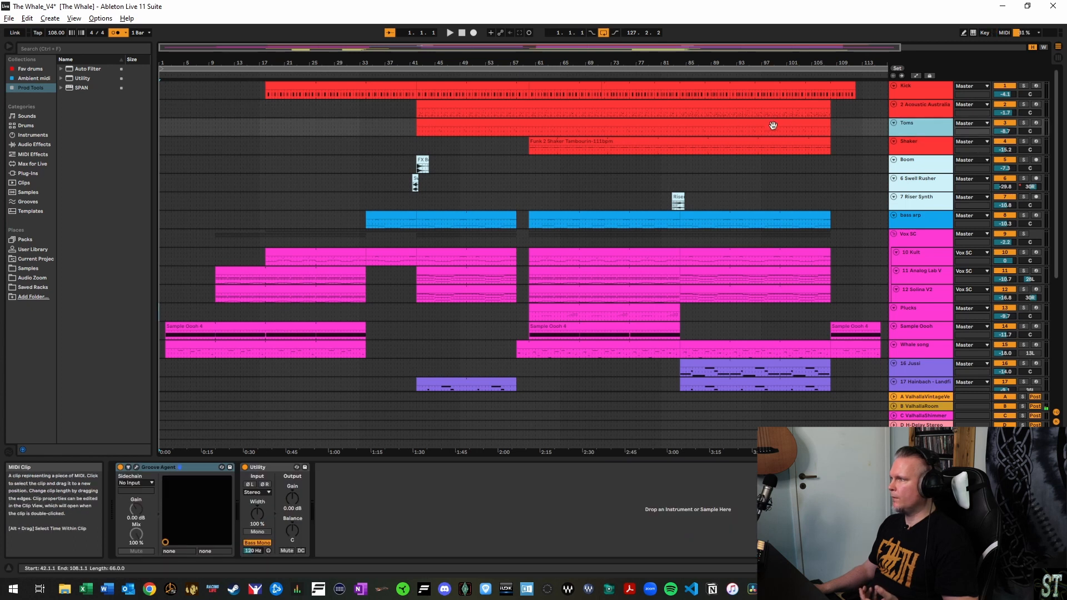
{"action": "left_click", "coordinate": [756, 125]}
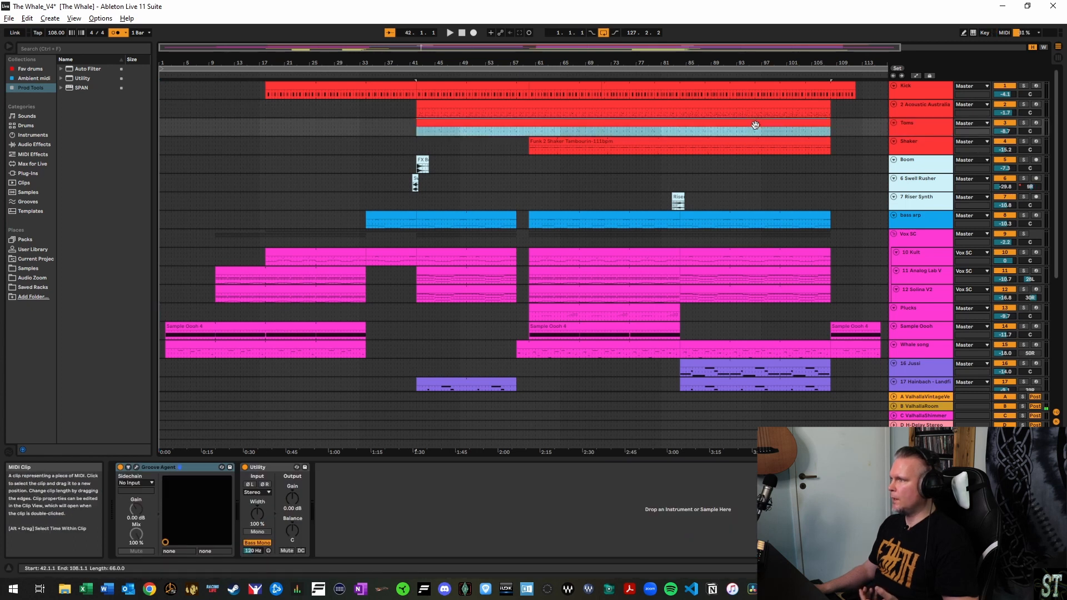
{"action": "left_click", "coordinate": [923, 144]}
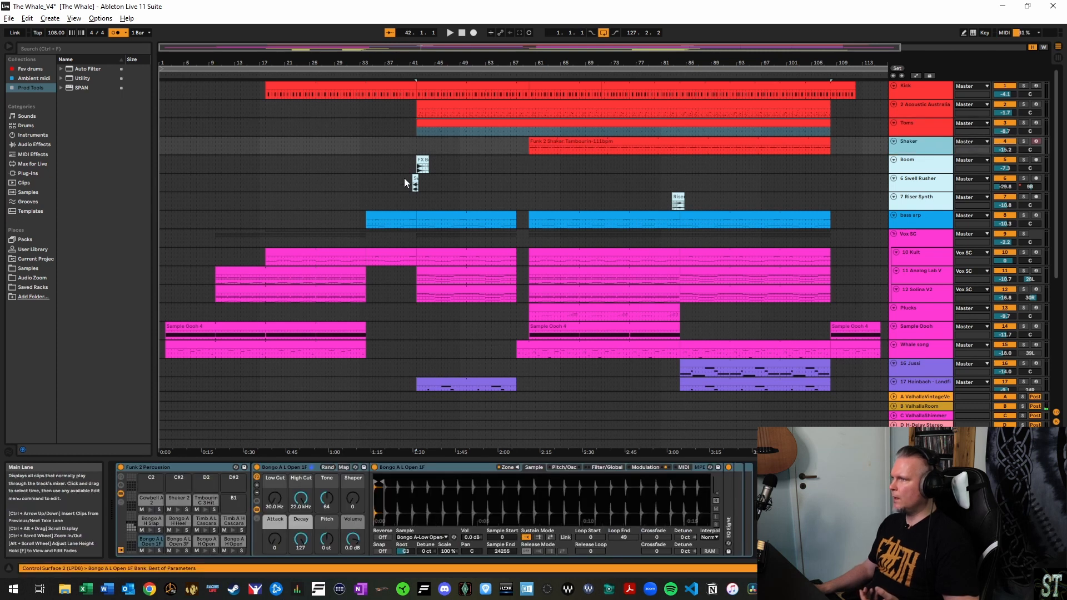
{"action": "left_click", "coordinate": [409, 182]}
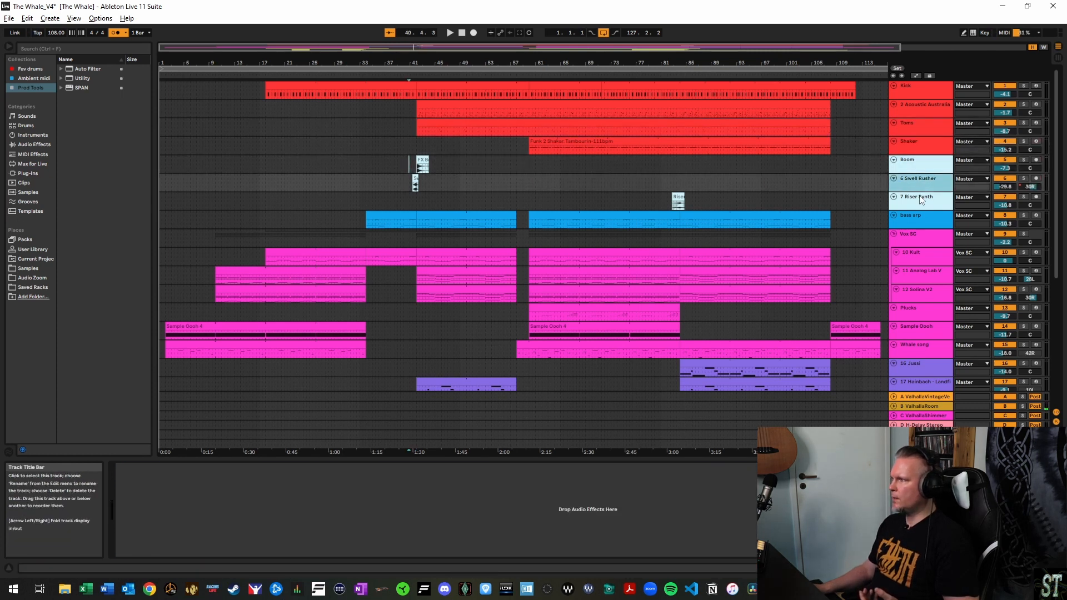
Examine the Vocal main and BV clips in the arrangement, and return the song position to 1.1.1
{"action": "scroll", "coordinate": [333, 279], "scroll_direction": "down", "scroll_amount": 8}
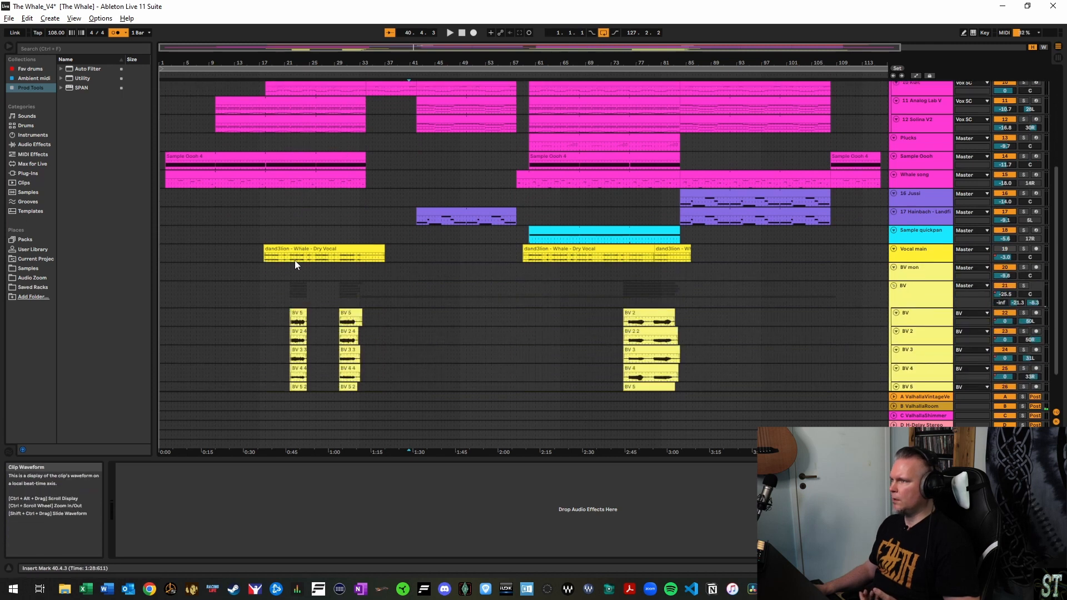
{"action": "scroll", "coordinate": [295, 261], "scroll_direction": "down", "scroll_amount": 3}
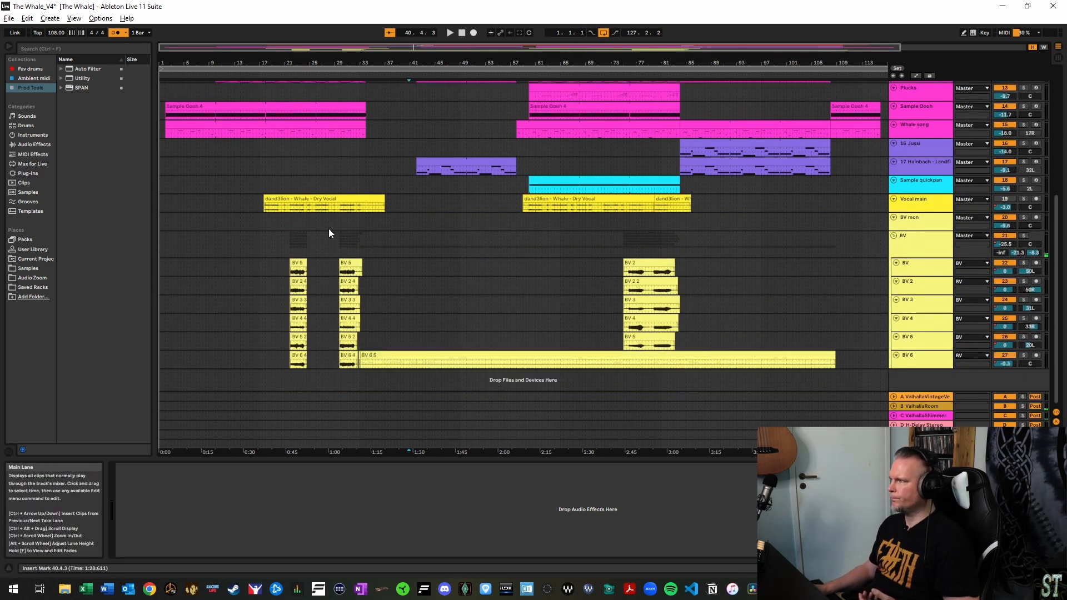
{"action": "left_click", "coordinate": [461, 32]}
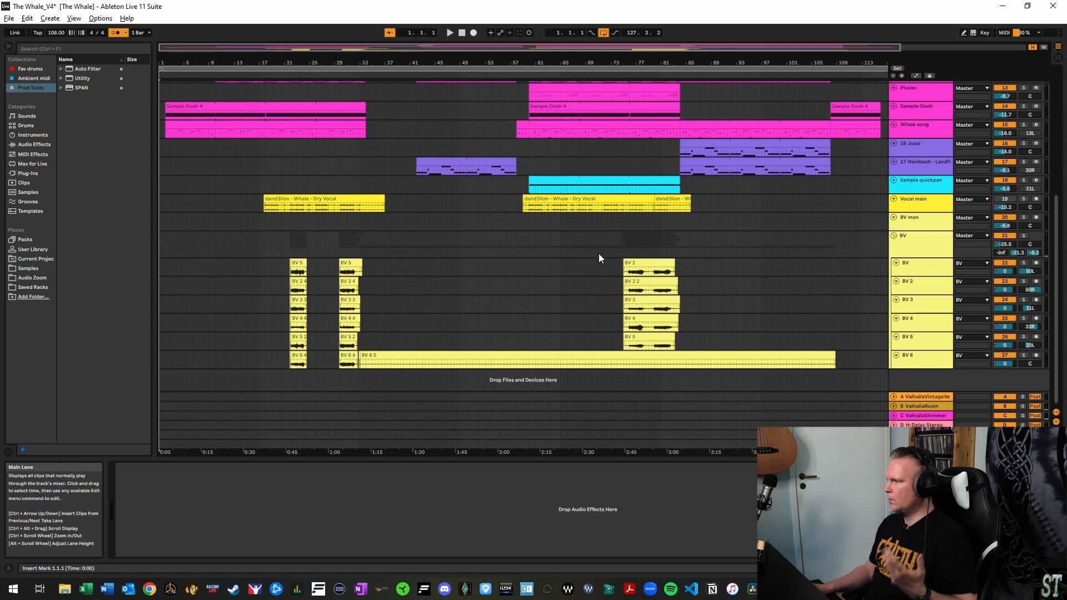
{"action": "scroll", "coordinate": [662, 245], "scroll_direction": "up", "scroll_amount": 1}
{"action": "scroll", "coordinate": [714, 248], "scroll_direction": "down", "scroll_amount": 1}
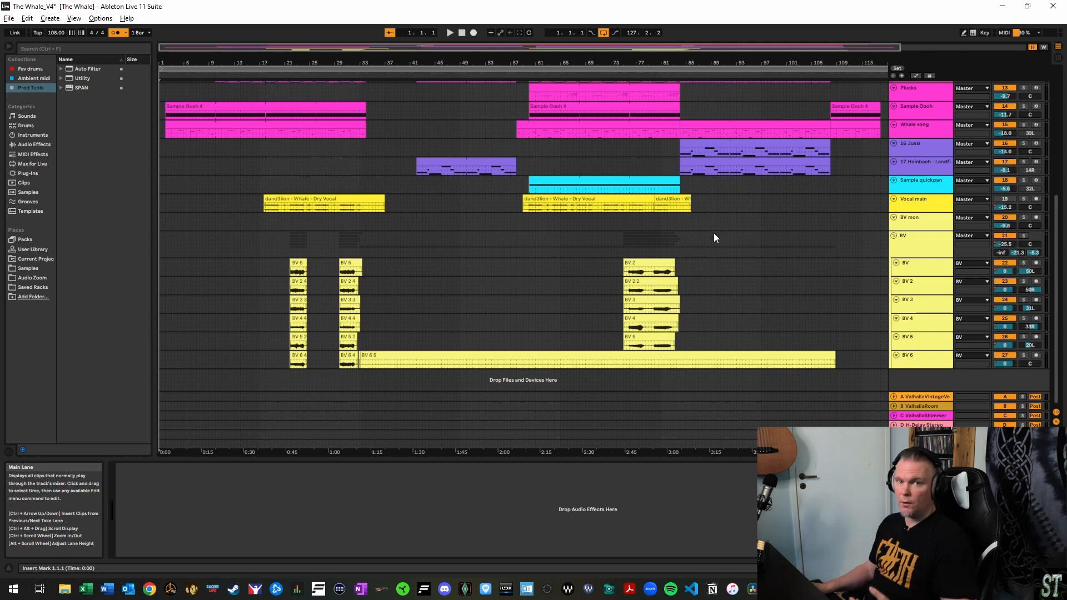
{"action": "scroll", "coordinate": [712, 233], "scroll_direction": "up", "scroll_amount": 3}
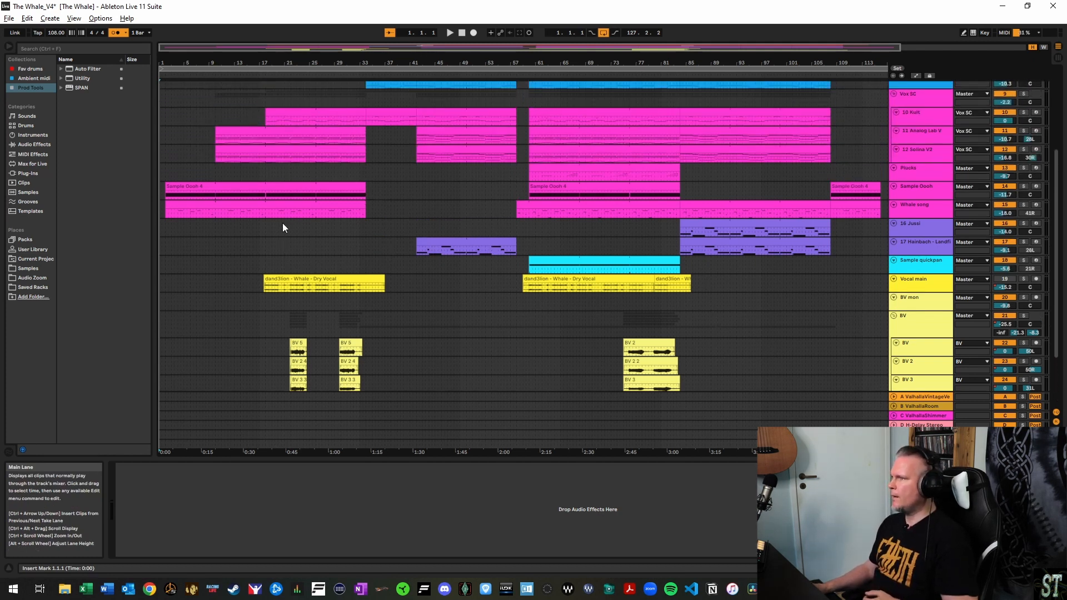
{"action": "scroll", "coordinate": [182, 198], "scroll_direction": "down", "scroll_amount": 3}
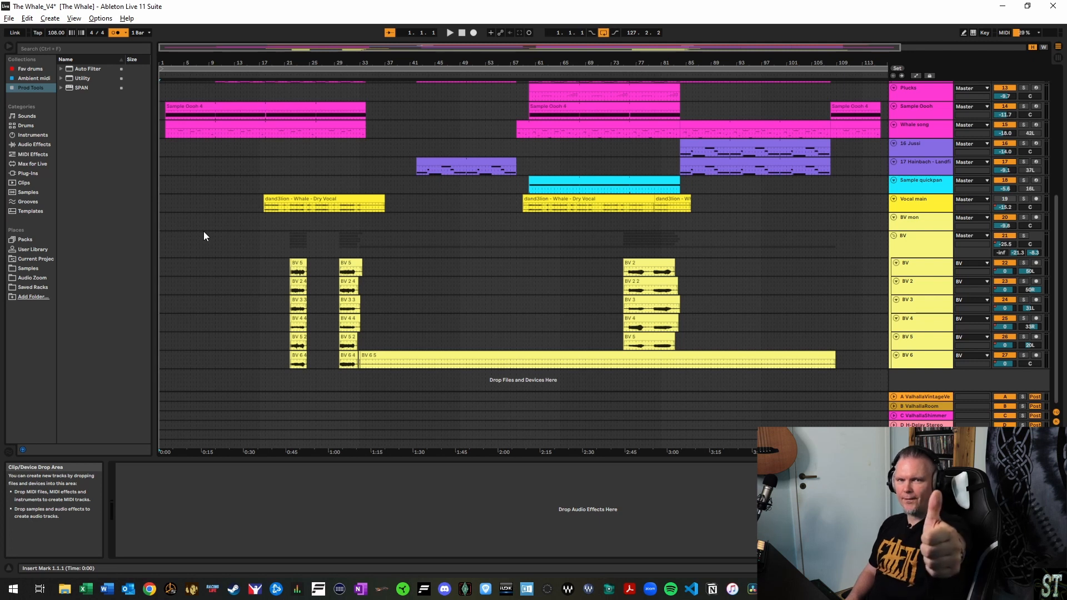
Start and stop playback from the beginning of the arrangement, and turn off the metronome
{"action": "key", "text": "space"}
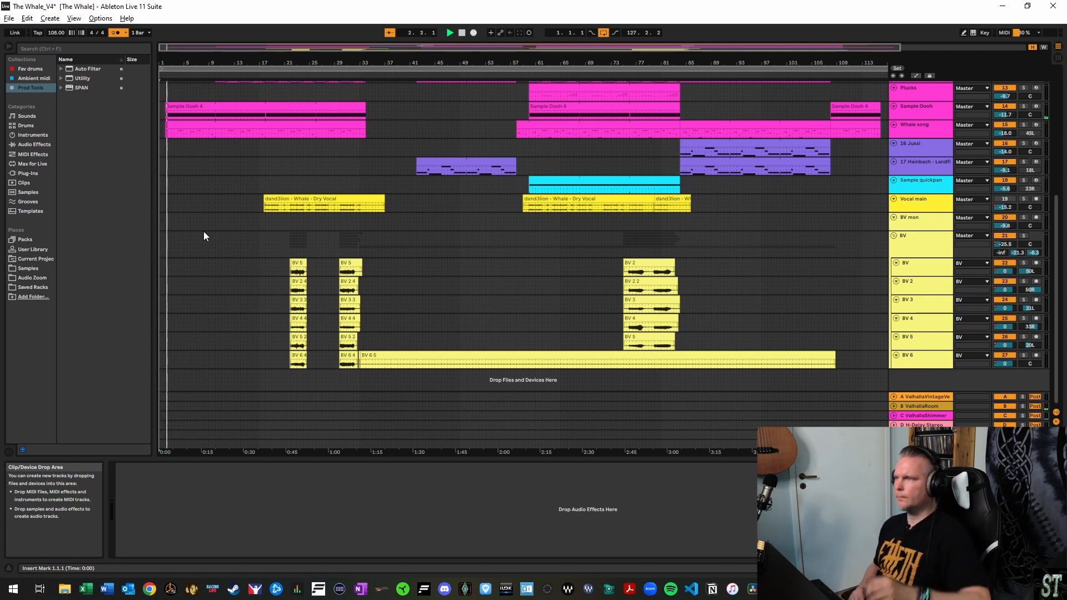
{"action": "key", "text": "space"}
{"action": "left_click", "coordinate": [115, 33]}
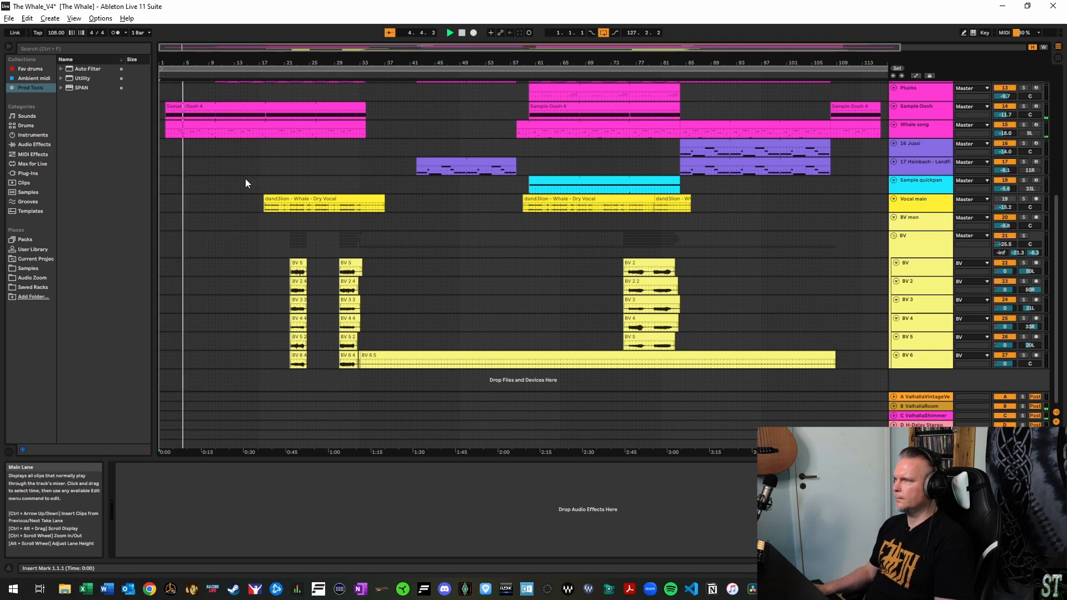
Play the whole arrangement, following its clips from the Kick track to the Vocal main track, and stop playback after the last clips
{"action": "scroll", "coordinate": [246, 183], "scroll_direction": "up", "scroll_amount": 2}
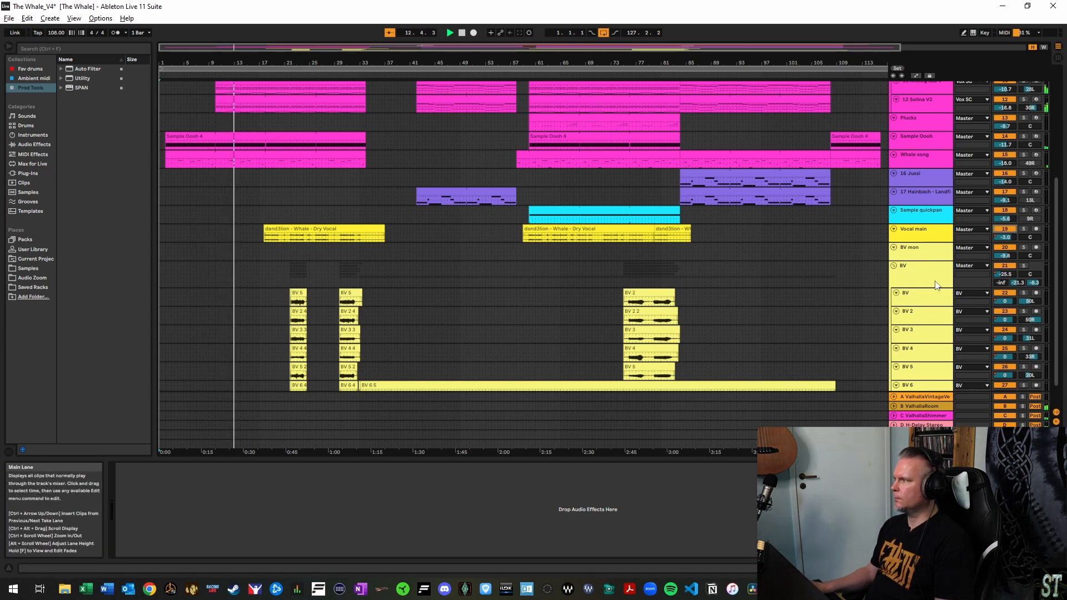
{"action": "scroll", "coordinate": [996, 246], "scroll_direction": "up", "scroll_amount": 5}
{"action": "scroll", "coordinate": [996, 207], "scroll_direction": "up", "scroll_amount": 2}
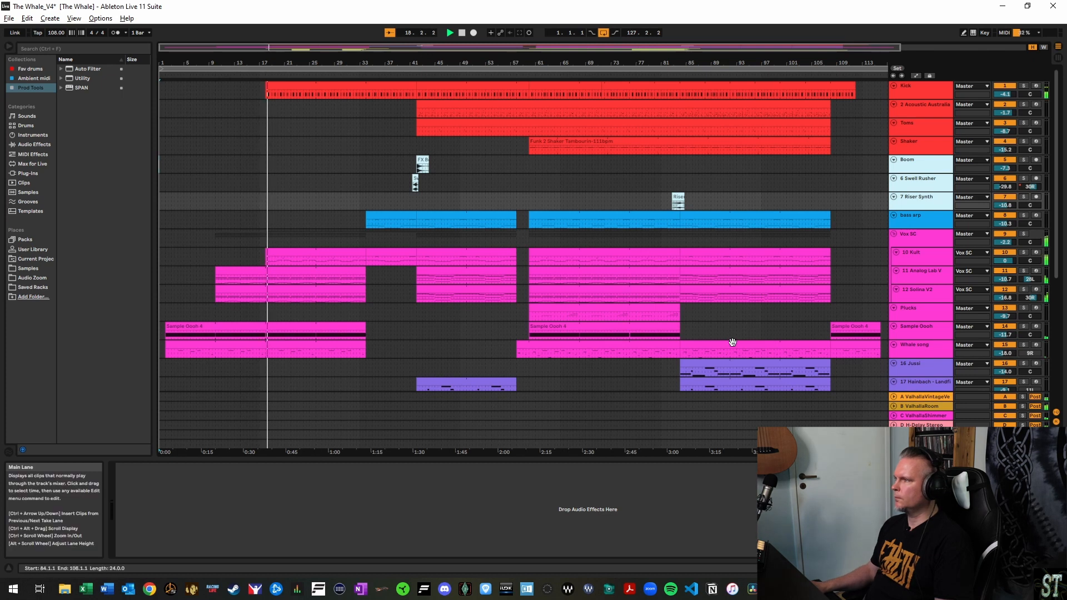
{"action": "scroll", "coordinate": [725, 340], "scroll_direction": "down", "scroll_amount": 2}
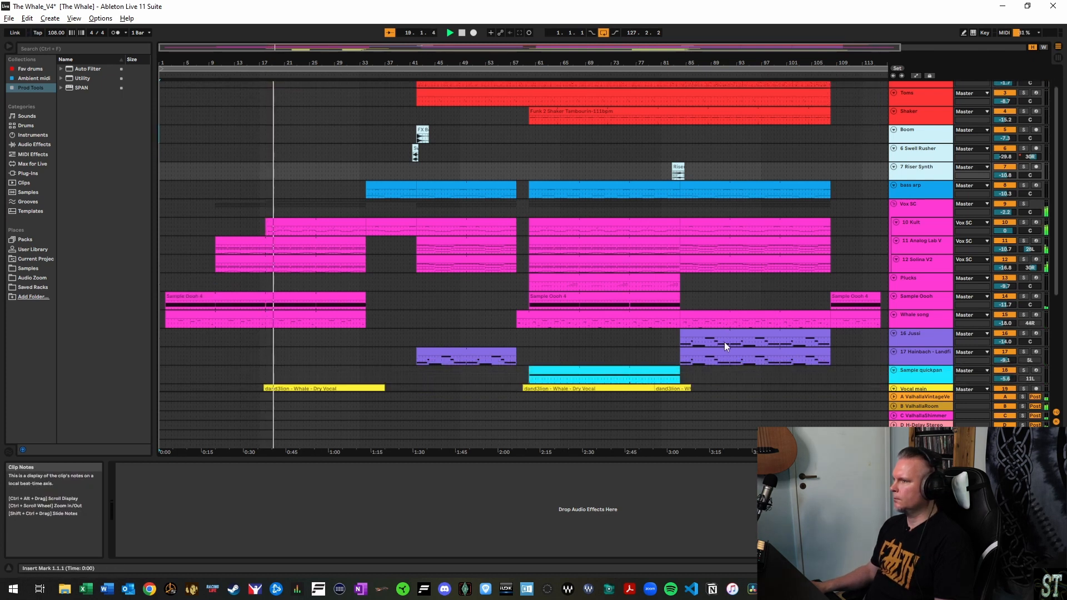
{"action": "scroll", "coordinate": [725, 342], "scroll_direction": "down", "scroll_amount": 1}
{"action": "scroll", "coordinate": [778, 334], "scroll_direction": "up", "scroll_amount": 3}
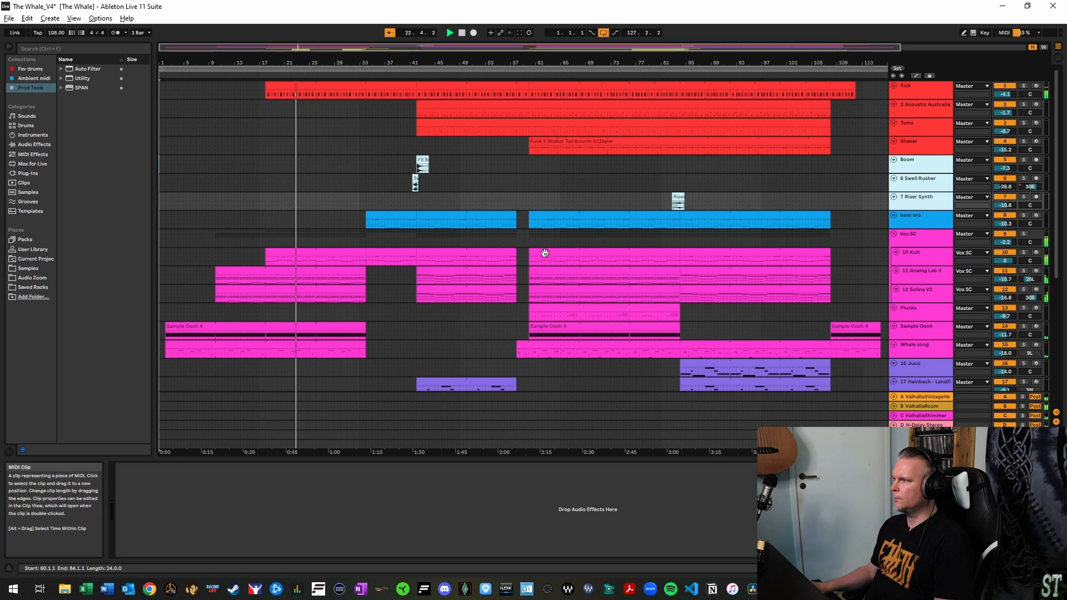
{"action": "scroll", "coordinate": [545, 253], "scroll_direction": "down", "scroll_amount": 3}
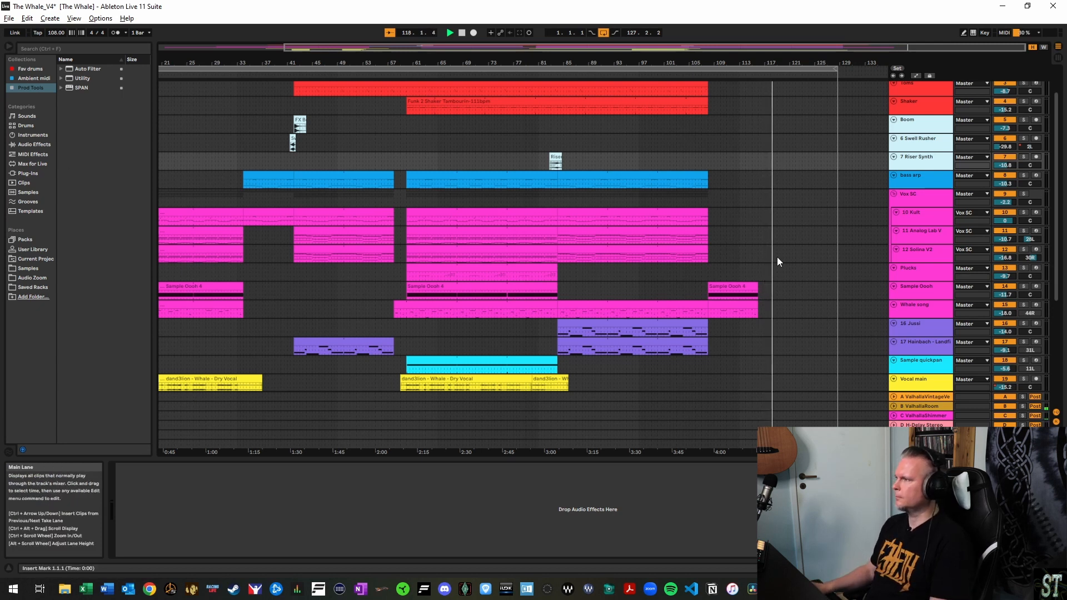
{"action": "left_click", "coordinate": [462, 32]}
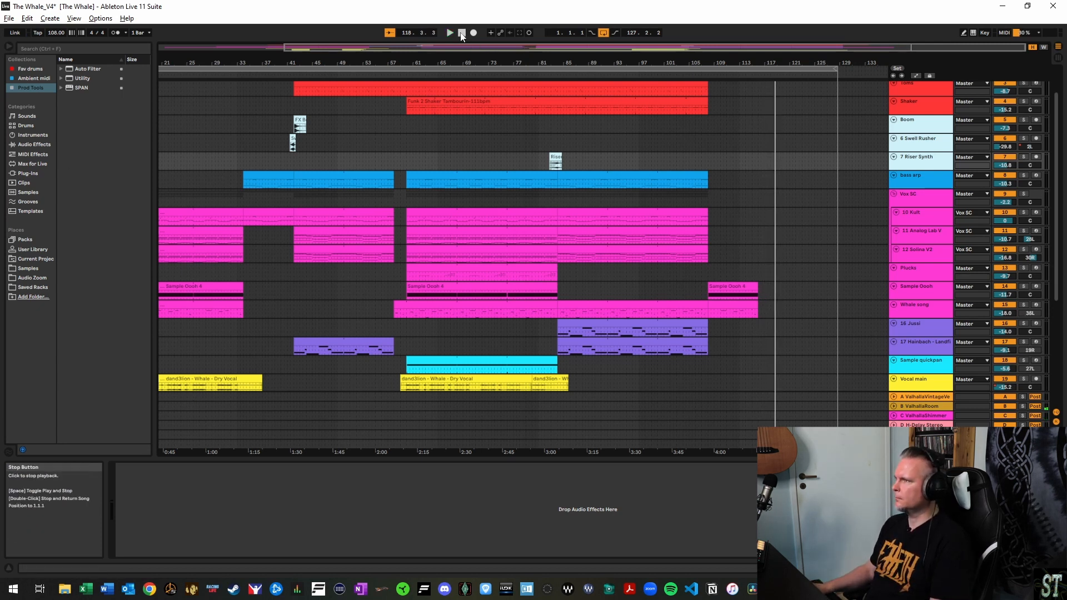